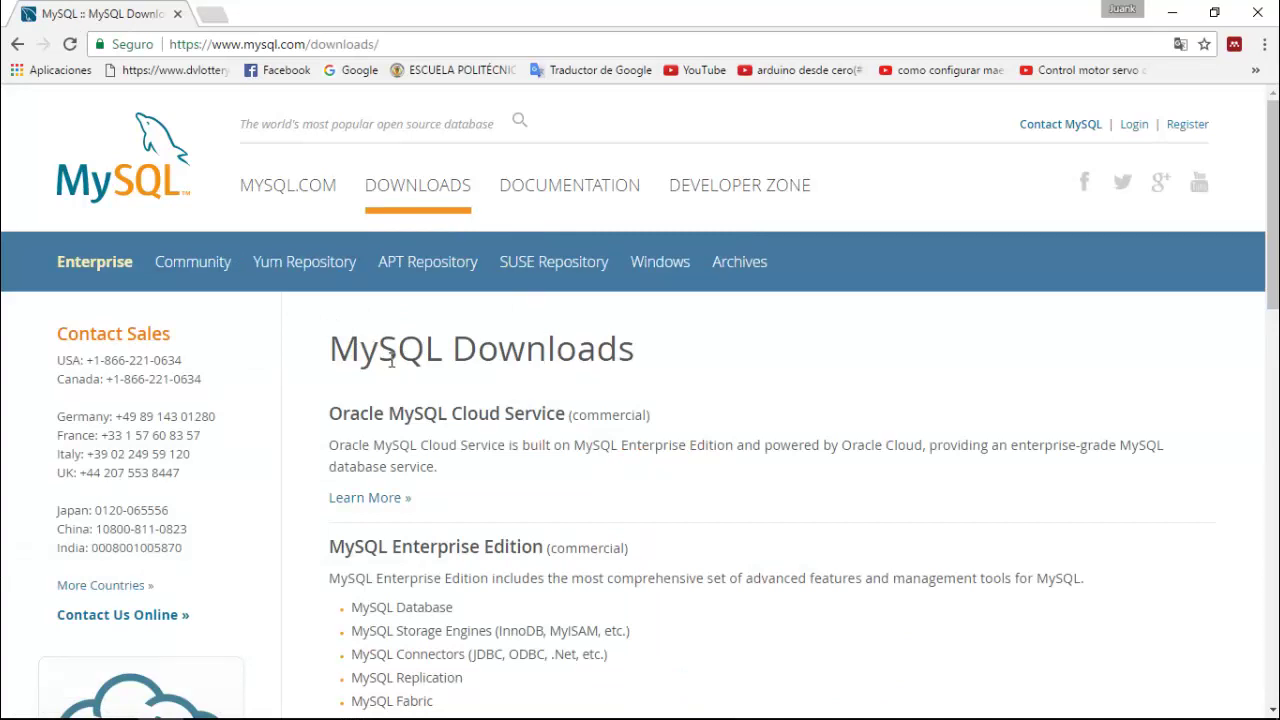
# Look over the MySQL website's Downloads, Documentation and Developer Zone pages
pyautogui.scroll(-1, 431, 399)
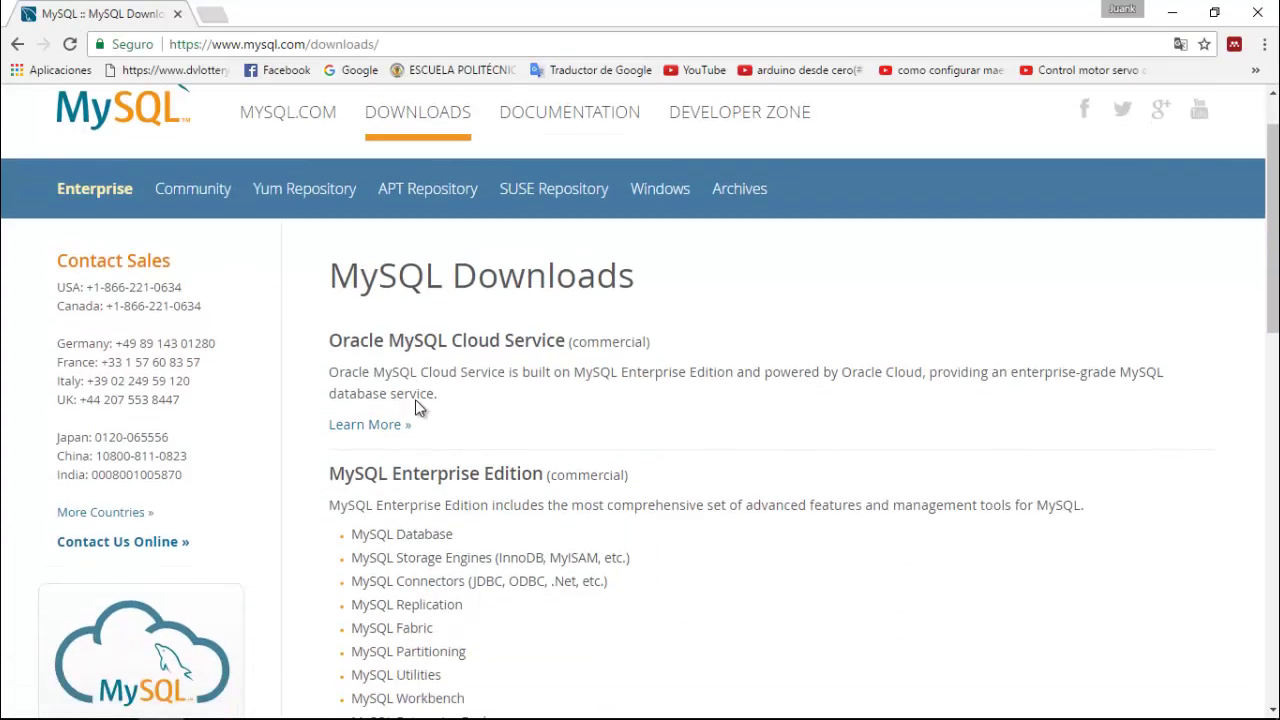
pyautogui.scroll(1, 418, 414)
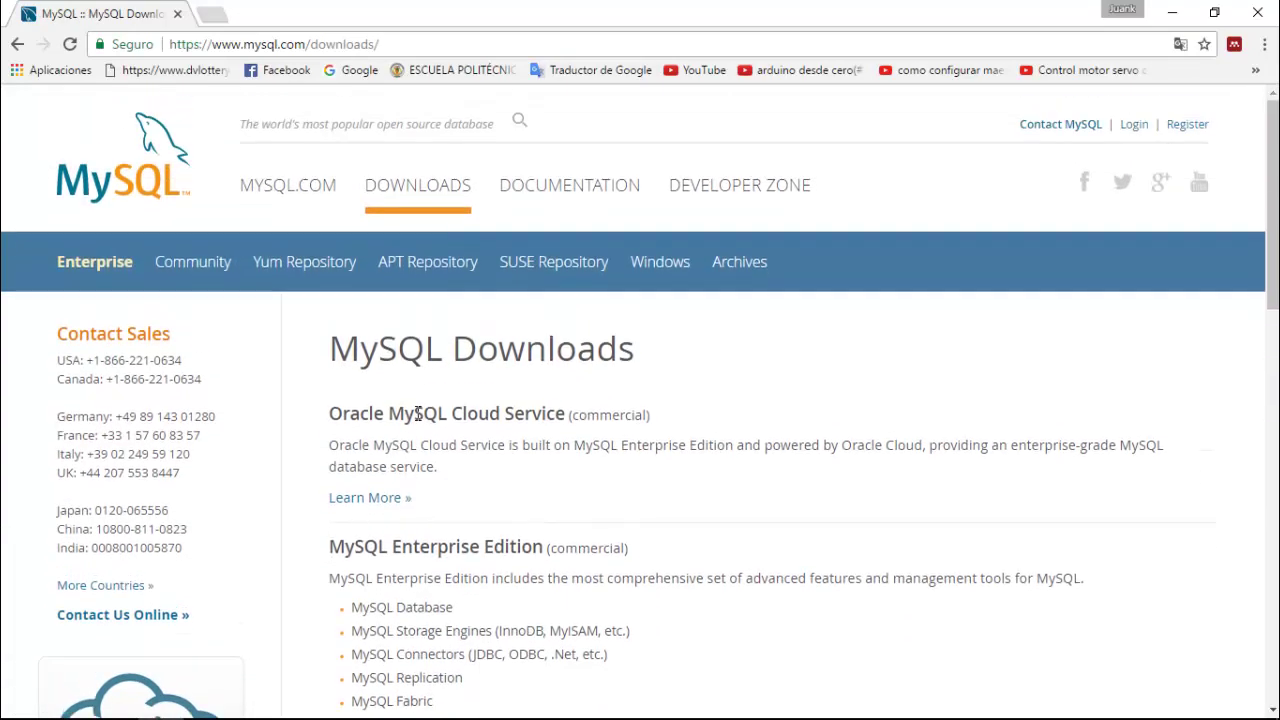
pyautogui.click(585, 190)
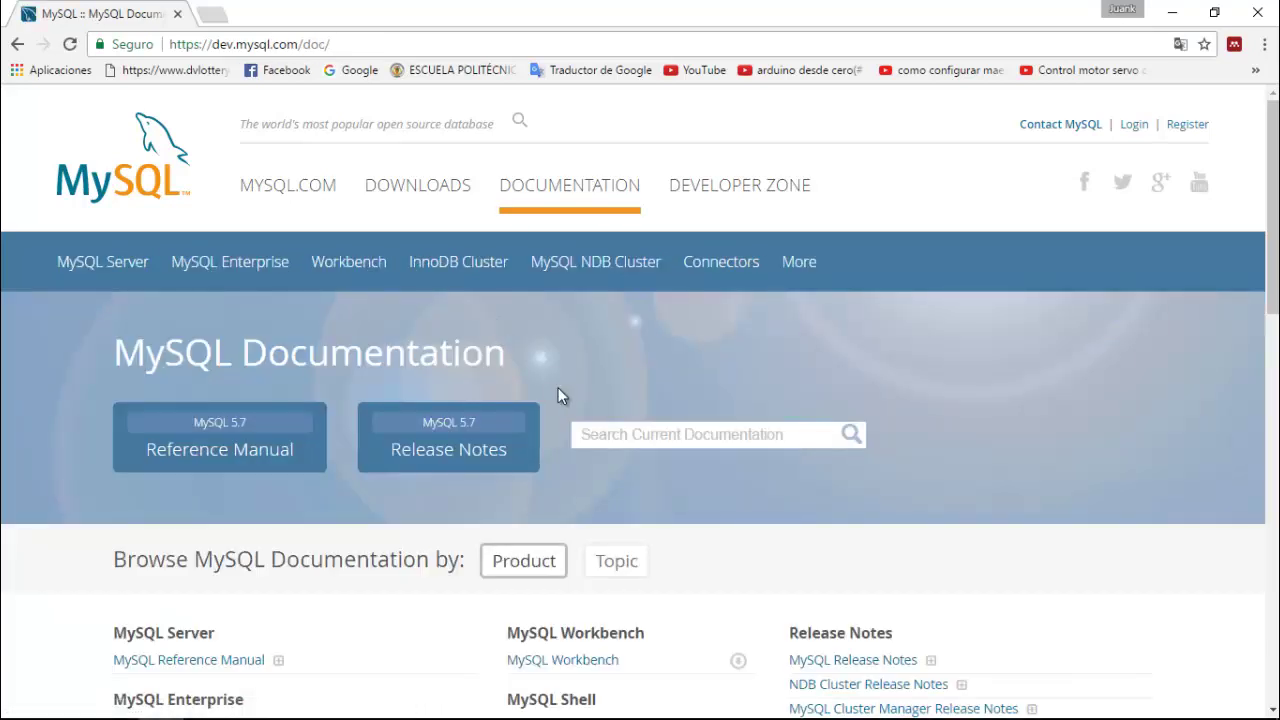
pyautogui.scroll(-3, 488, 392)
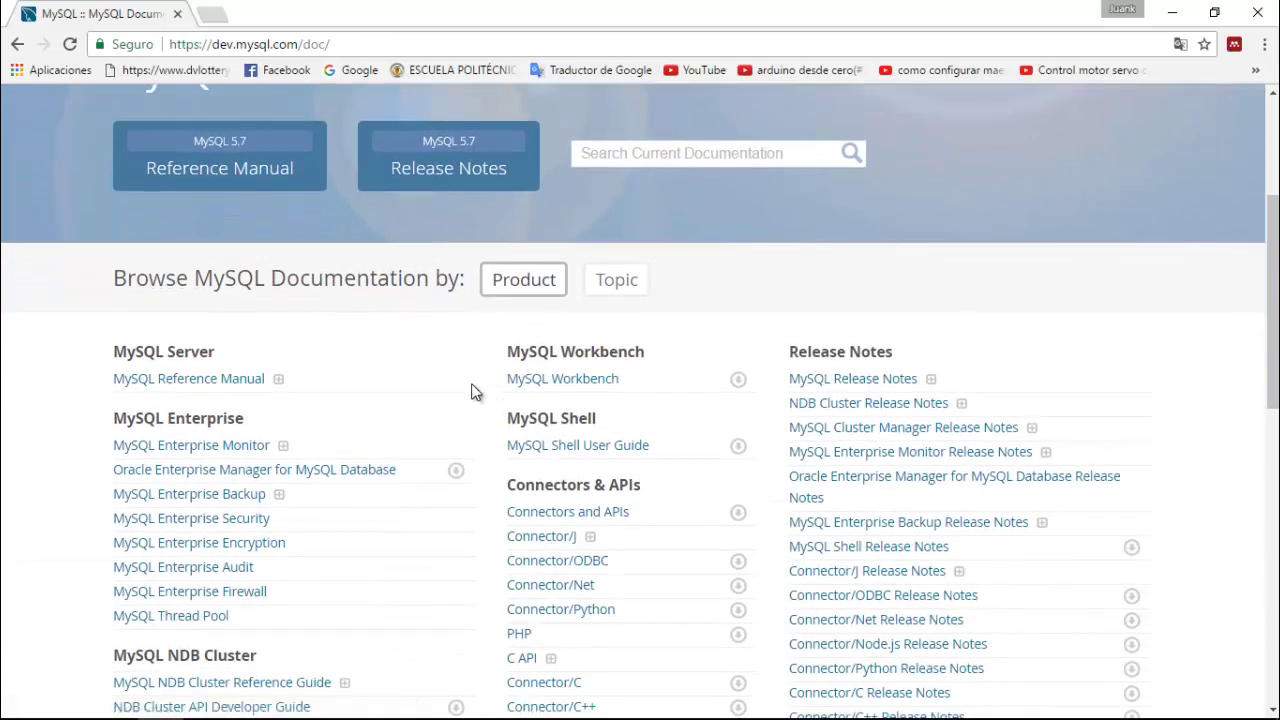
pyautogui.scroll(3, 480, 392)
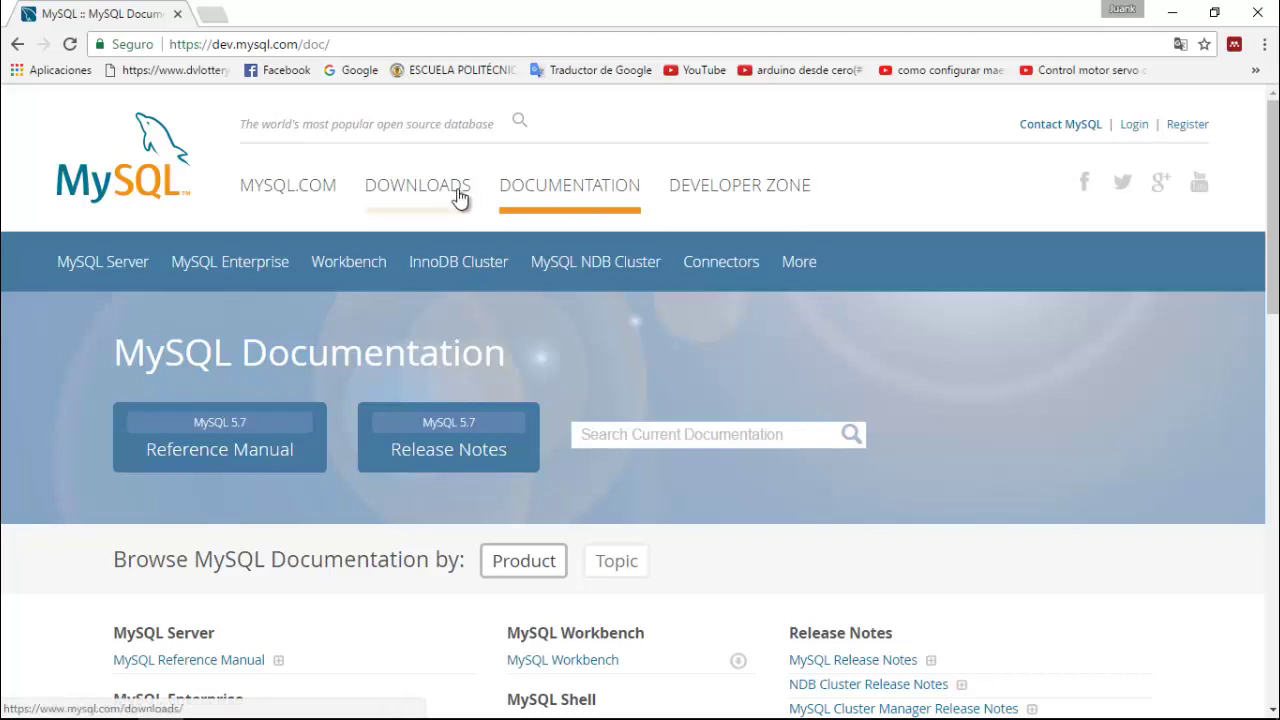
pyautogui.click(775, 191)
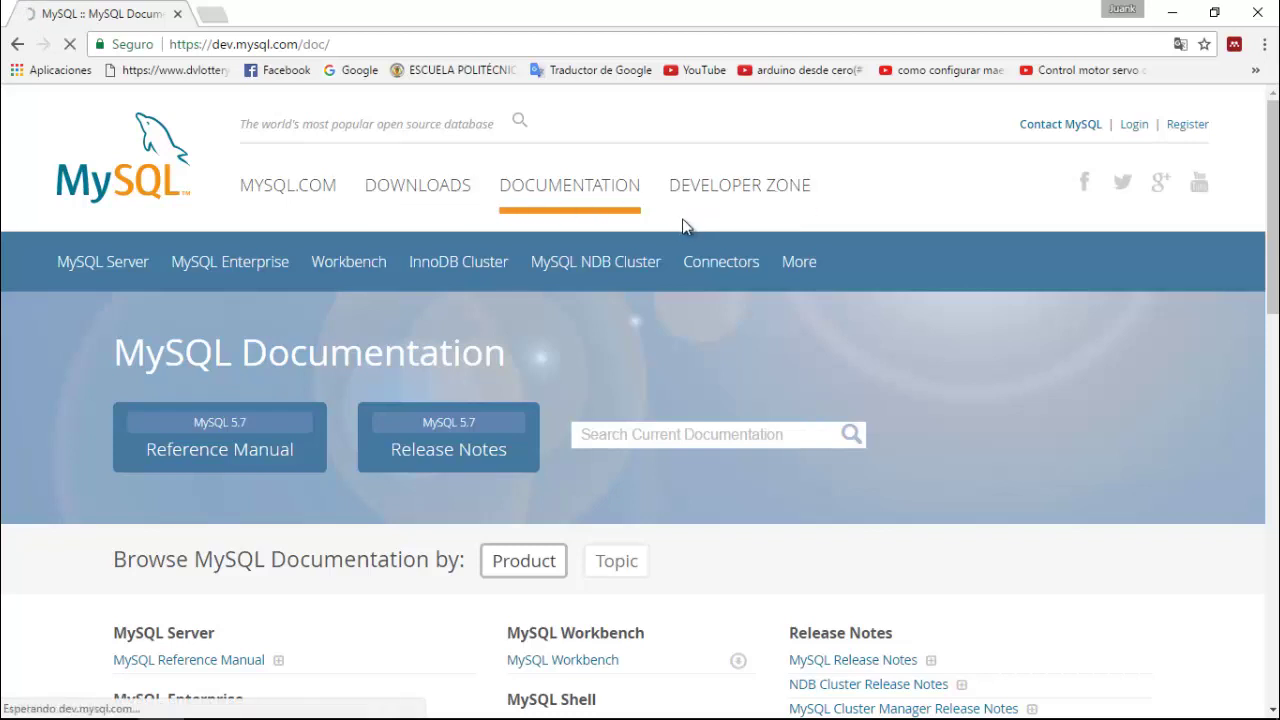
pyautogui.scroll(-2, 638, 300)
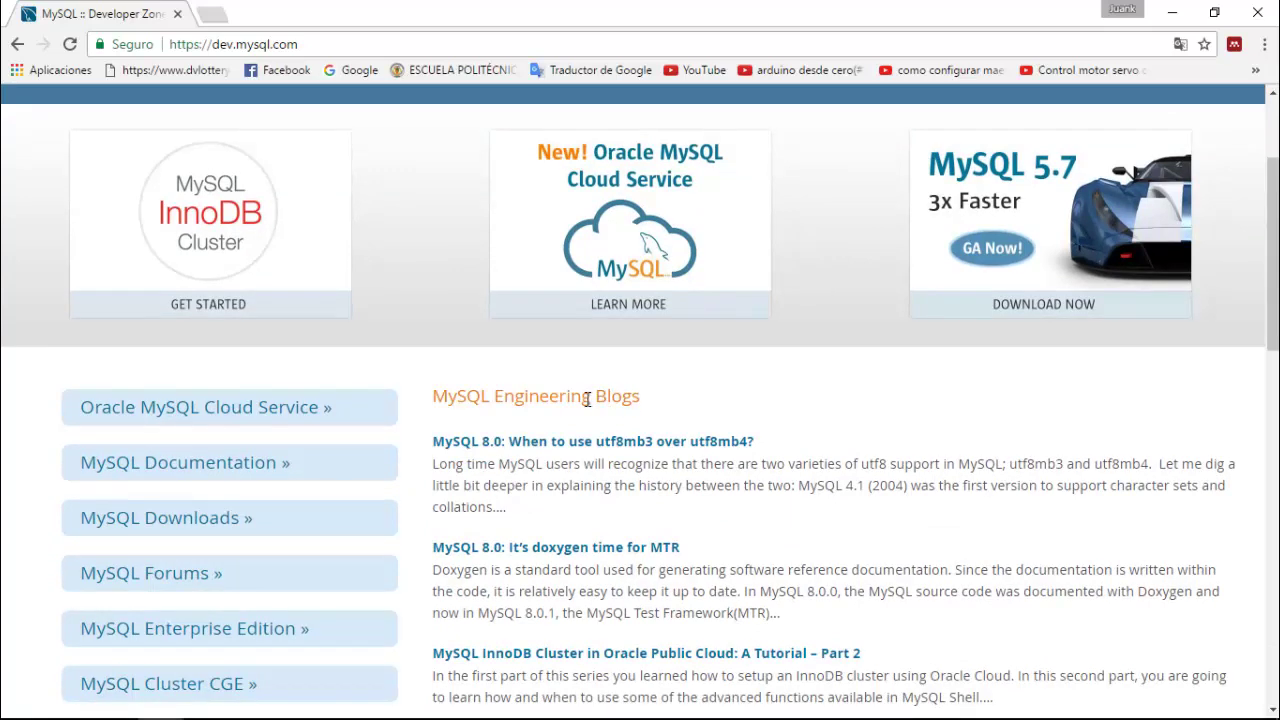
pyautogui.scroll(2, 588, 398)
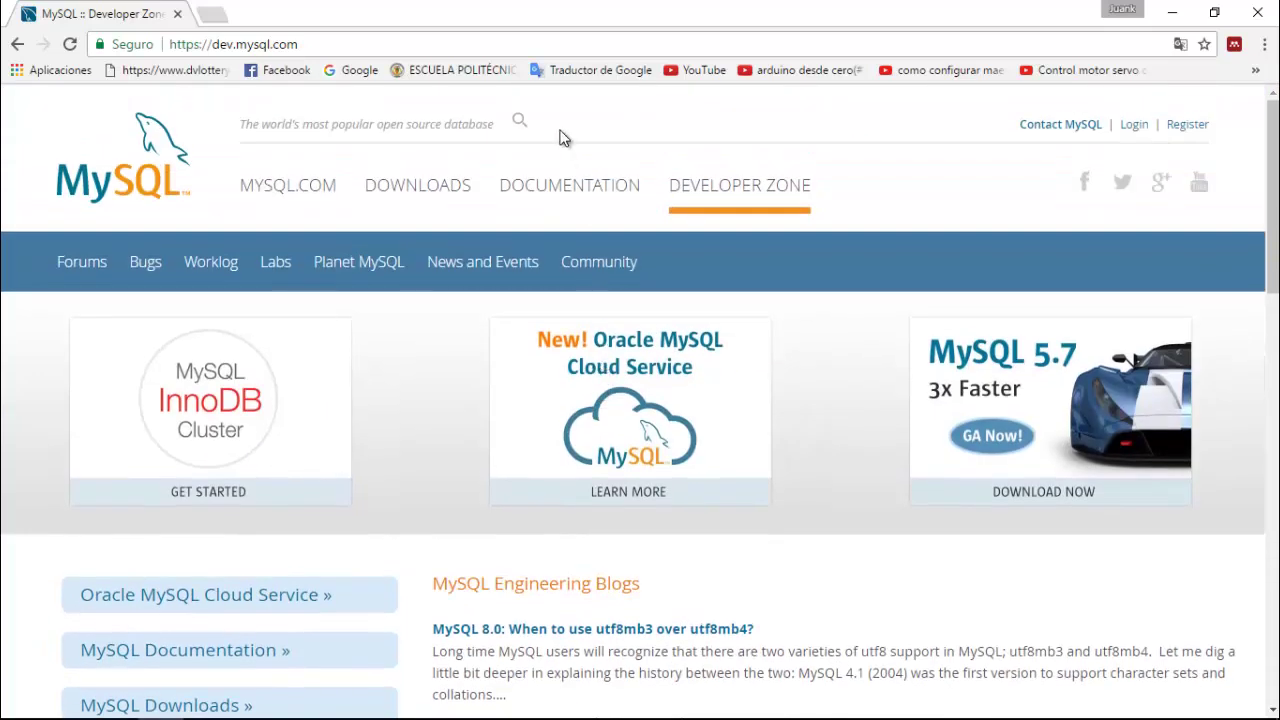
# Return to the MySQL downloads page and open the Community (GPL) Downloads
pyautogui.click(457, 189)
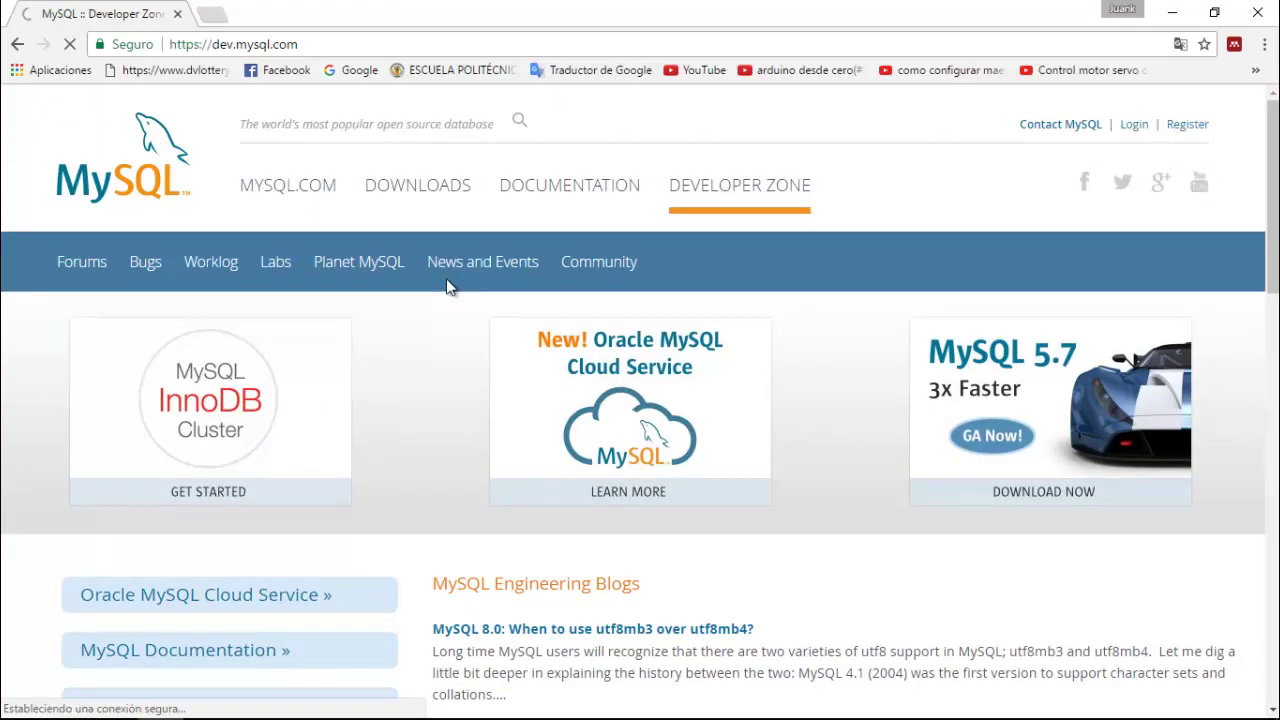
pyautogui.scroll(-10, 446, 285)
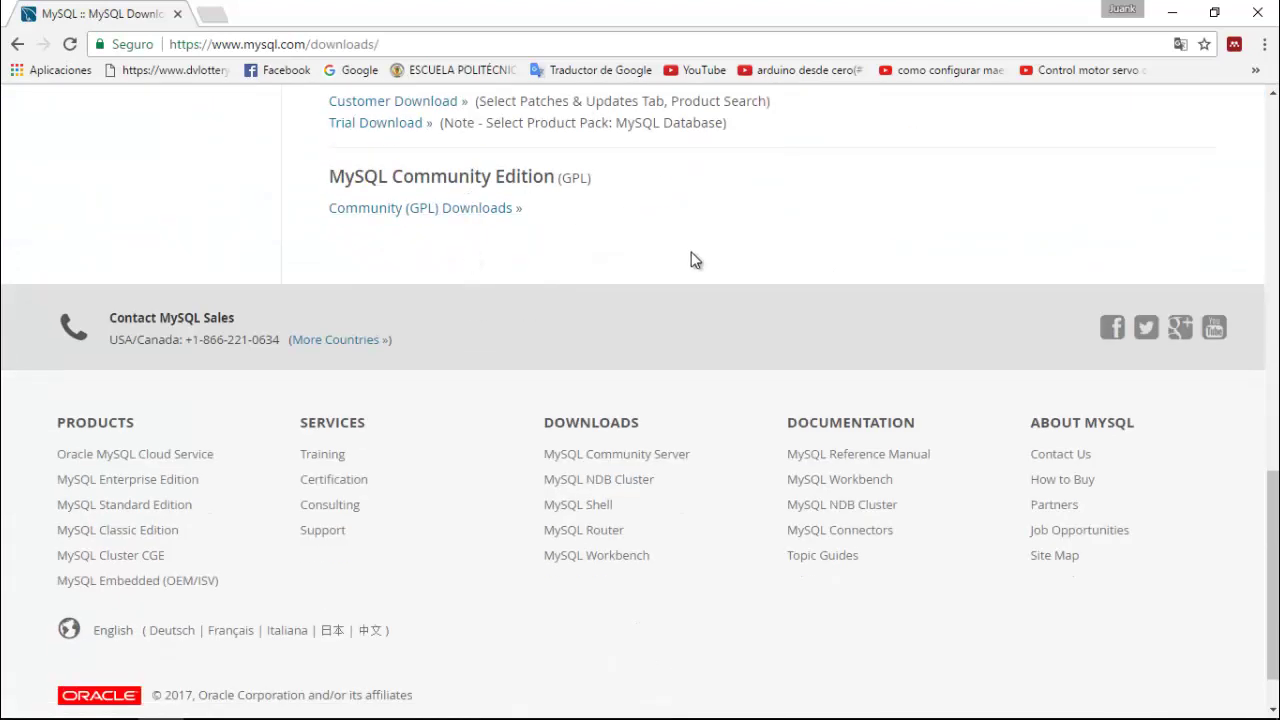
pyautogui.scroll(1, 660, 265)
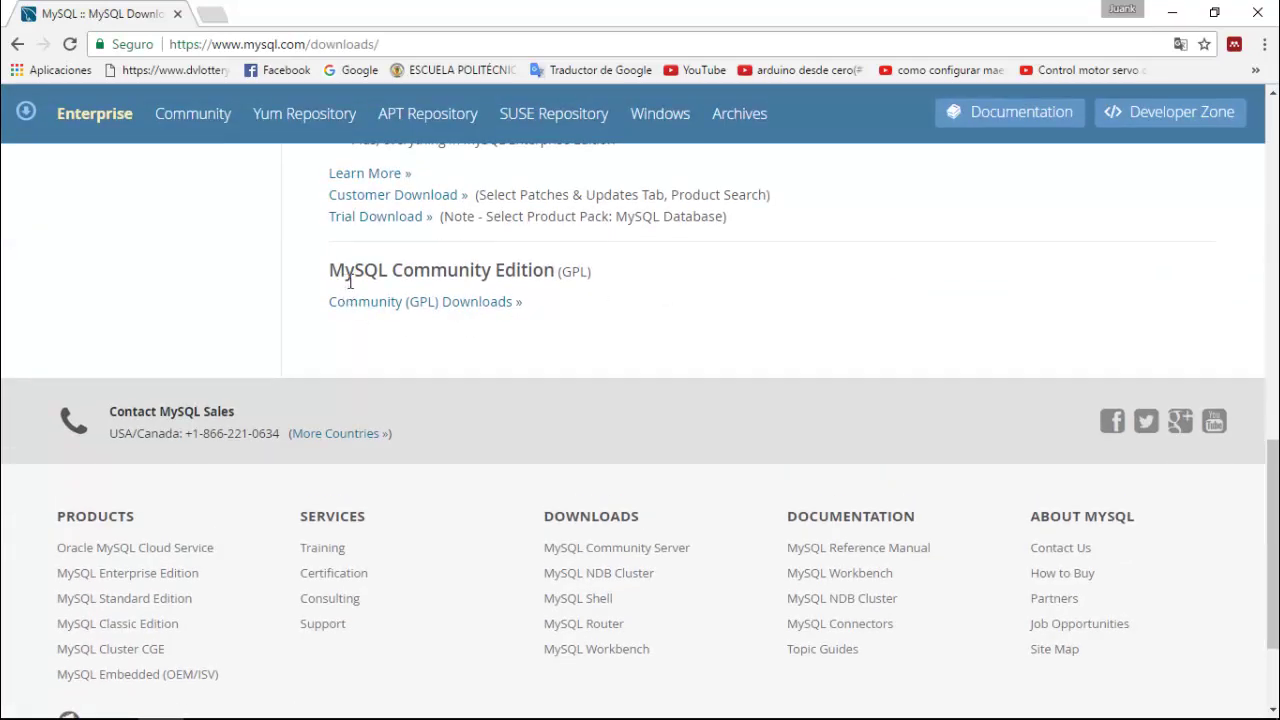
pyautogui.click(449, 303)
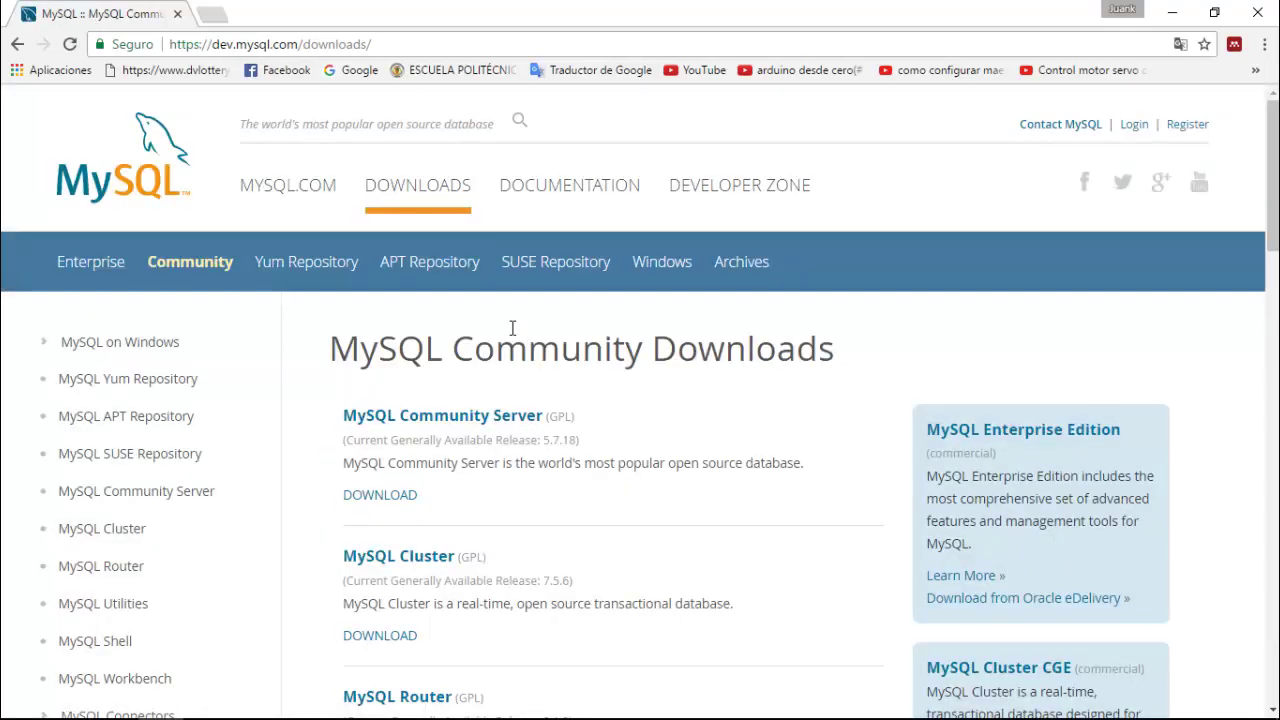
# Review the community downloads list and open the MySQL on Windows page
pyautogui.scroll(-3, 515, 329)
pyautogui.scroll(2, 517, 329)
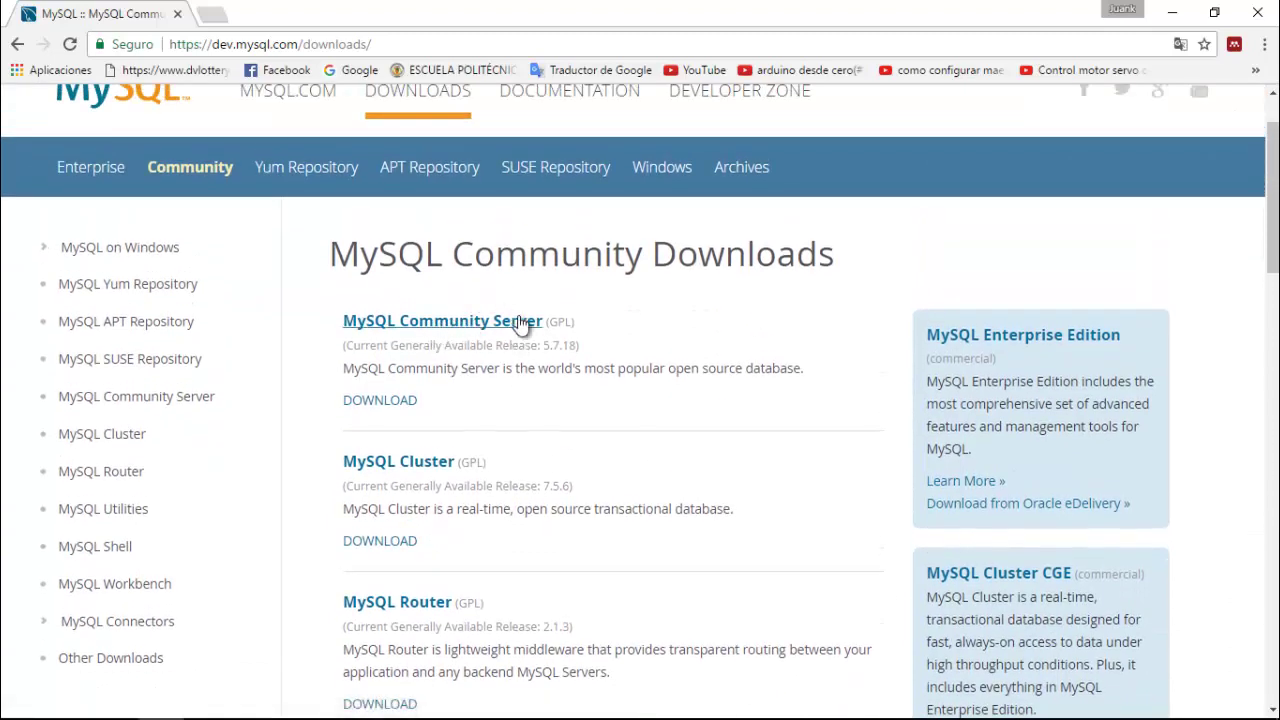
pyautogui.scroll(-8, 575, 325)
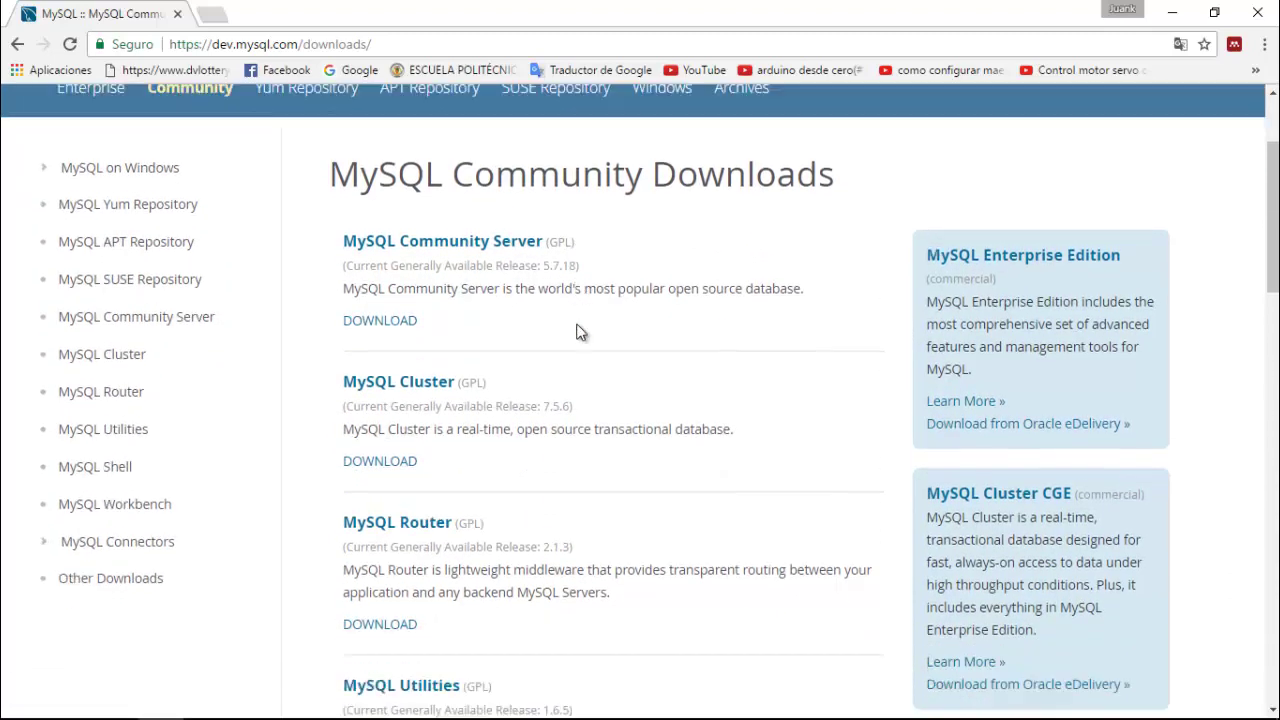
pyautogui.scroll(-8, 583, 330)
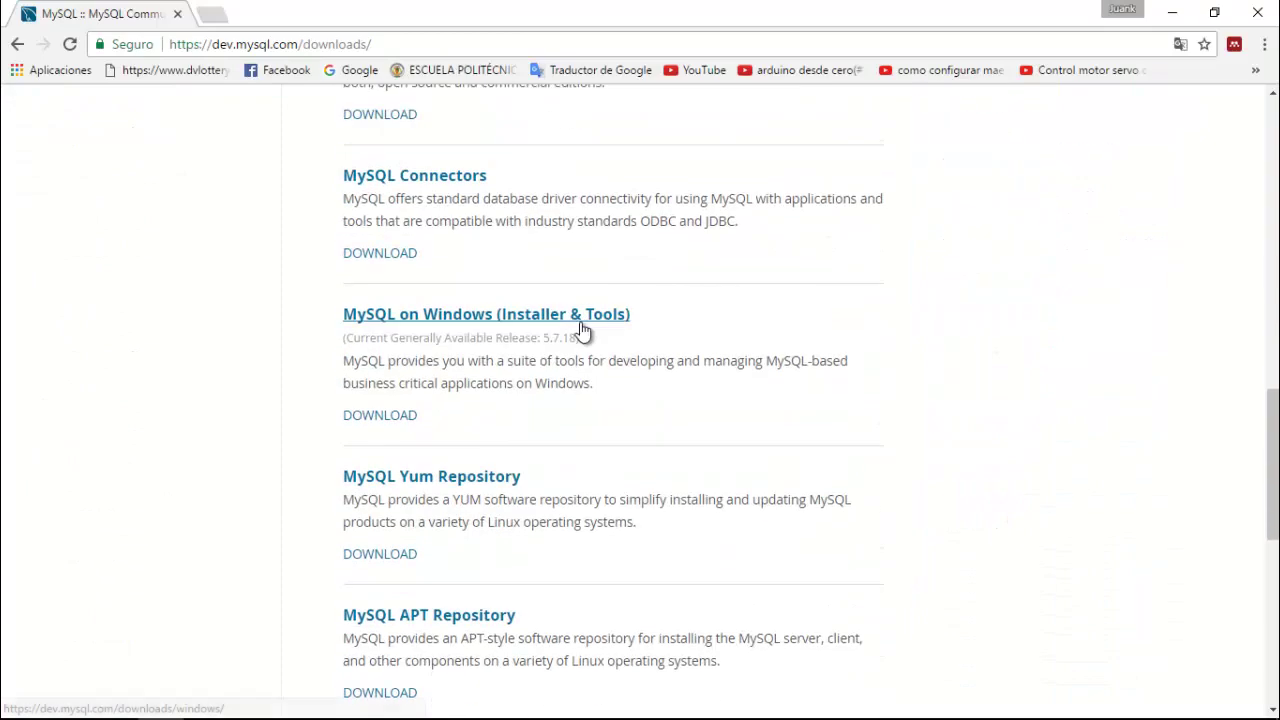
pyautogui.scroll(11, 583, 330)
pyautogui.scroll(5, 580, 329)
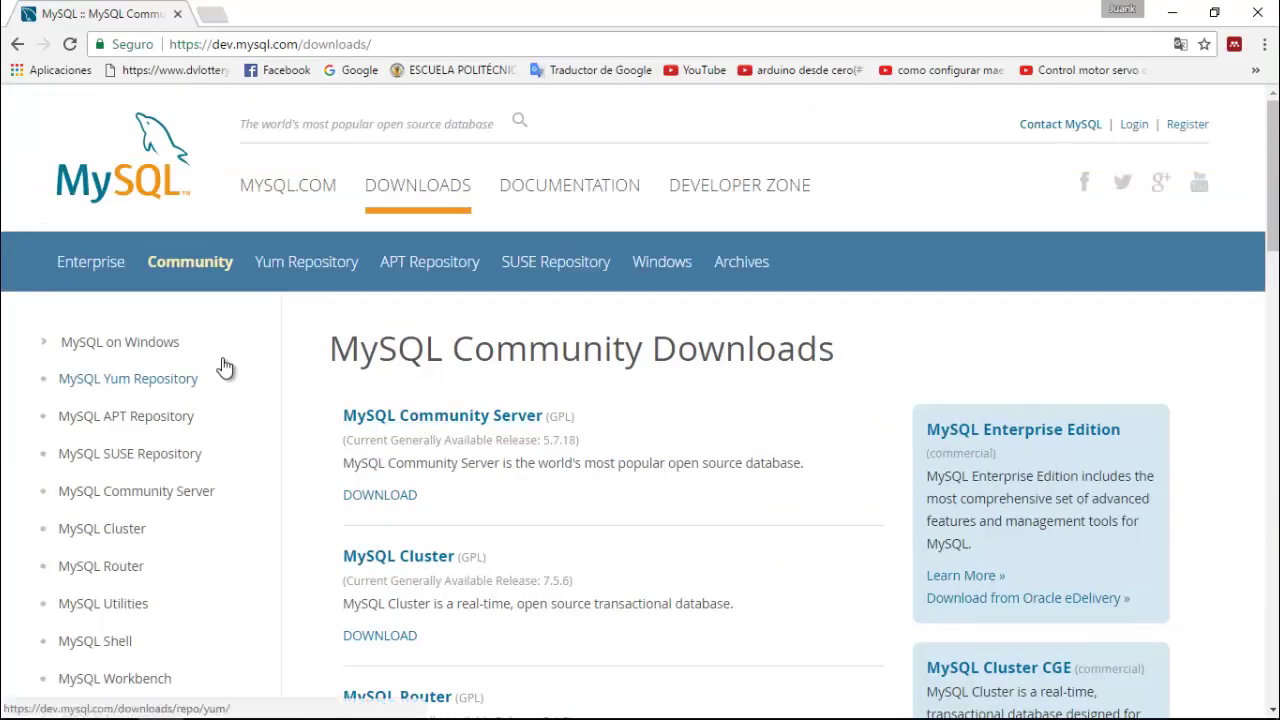
pyautogui.click(137, 345)
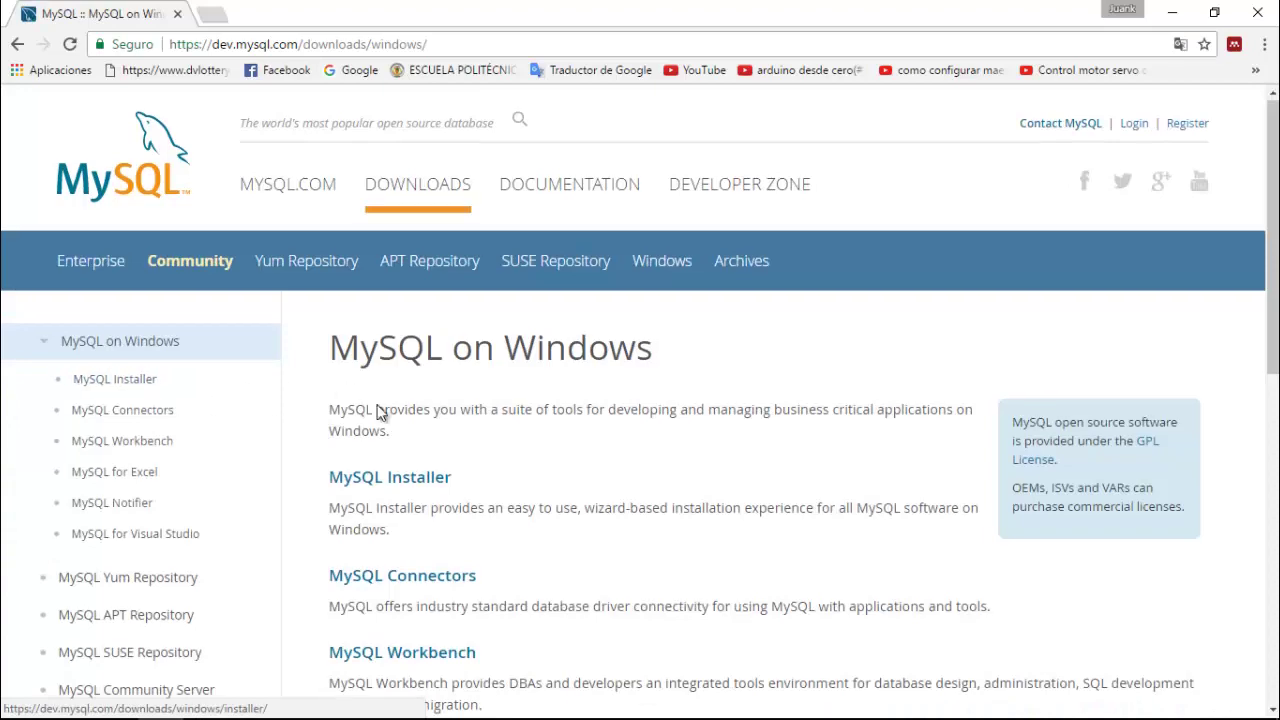
# Open the MySQL Installer page for Windows and show its Generally Available MSI installer downloads
pyautogui.scroll(-7, 380, 396)
pyautogui.scroll(7, 385, 395)
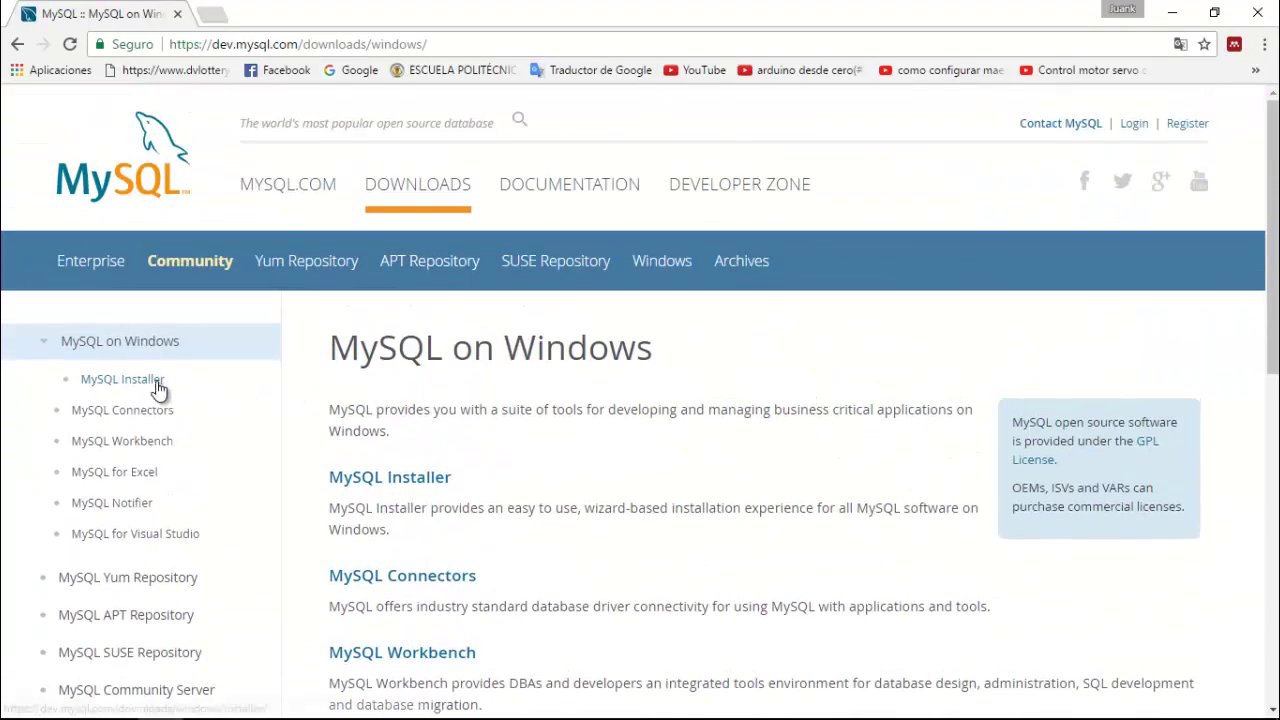
pyautogui.click(158, 386)
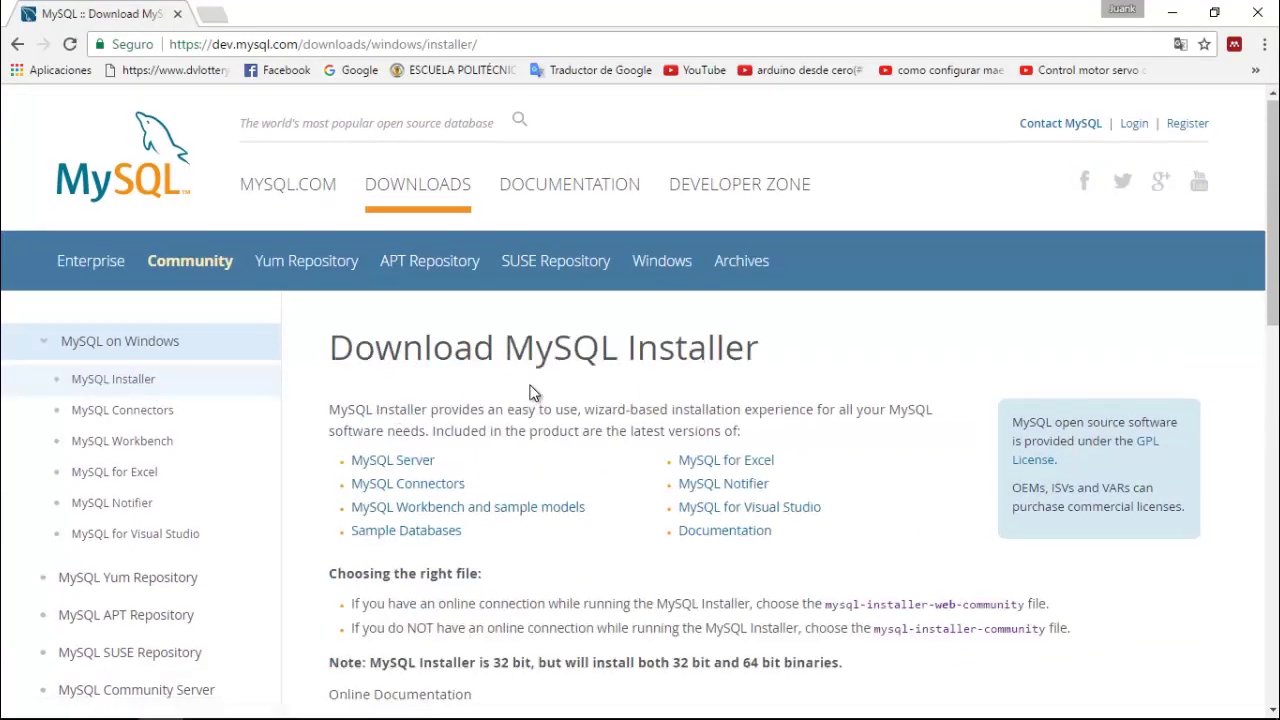
pyautogui.scroll(-3, 529, 390)
pyautogui.scroll(-2, 551, 381)
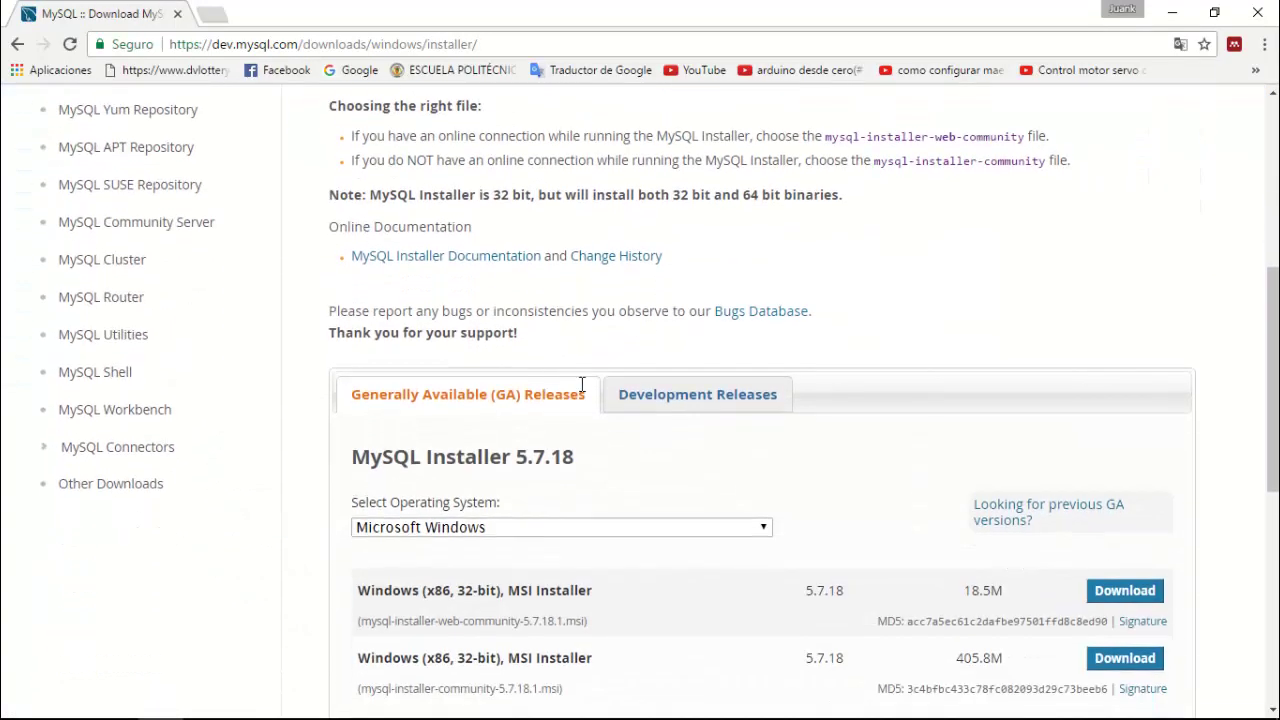
pyautogui.scroll(-1, 580, 385)
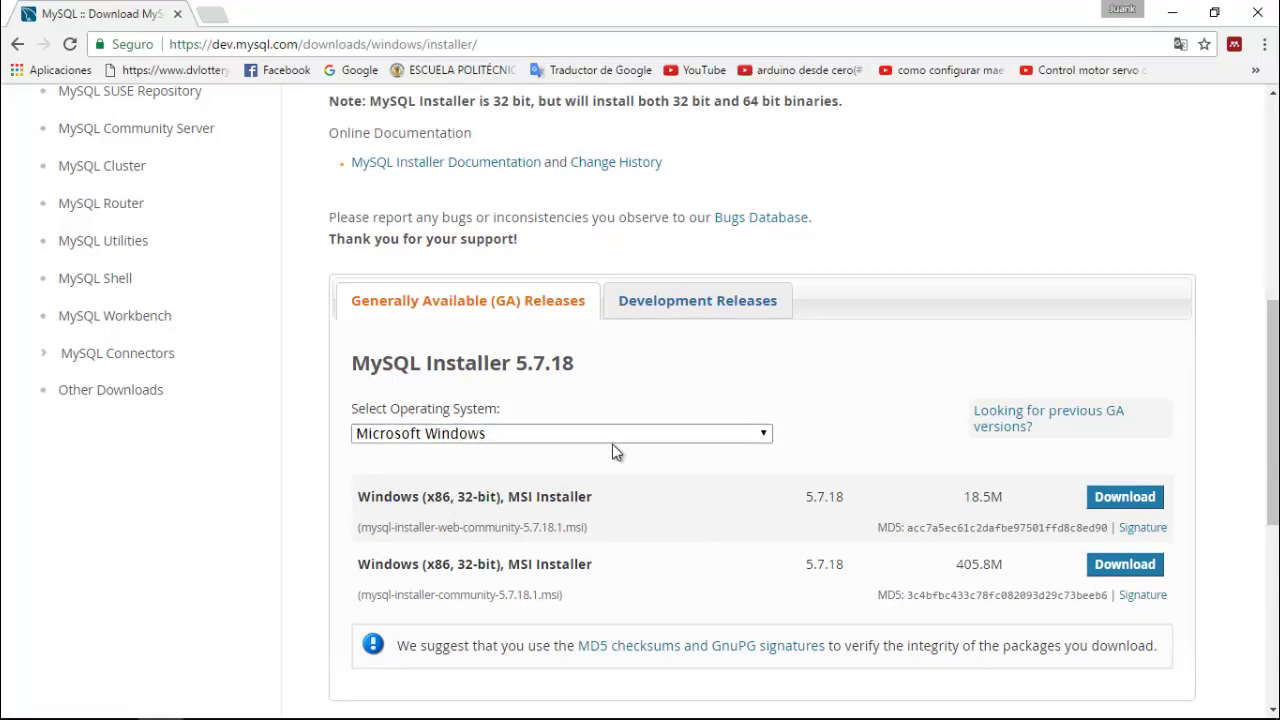
# Switch to the Windows 7 CIM virtual machine in VMware Workstation and display it full screen
pyautogui.moveTo(620, 718)
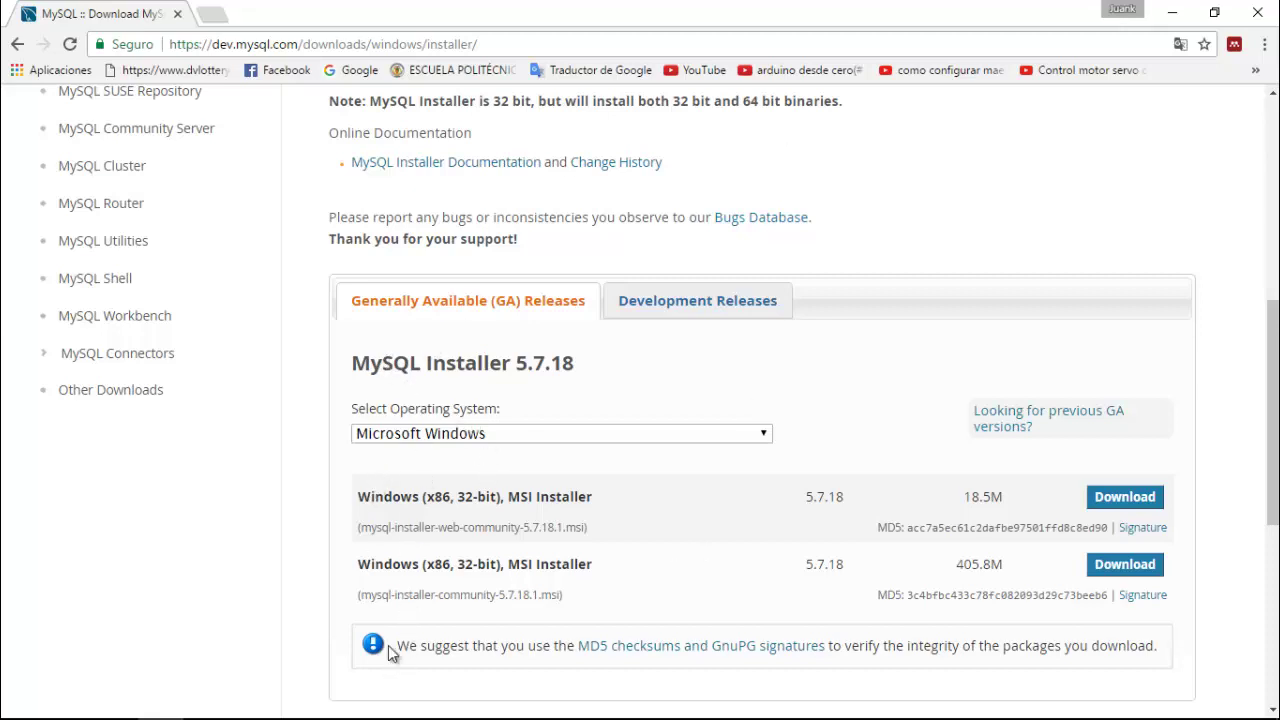
pyautogui.moveTo(405, 712)
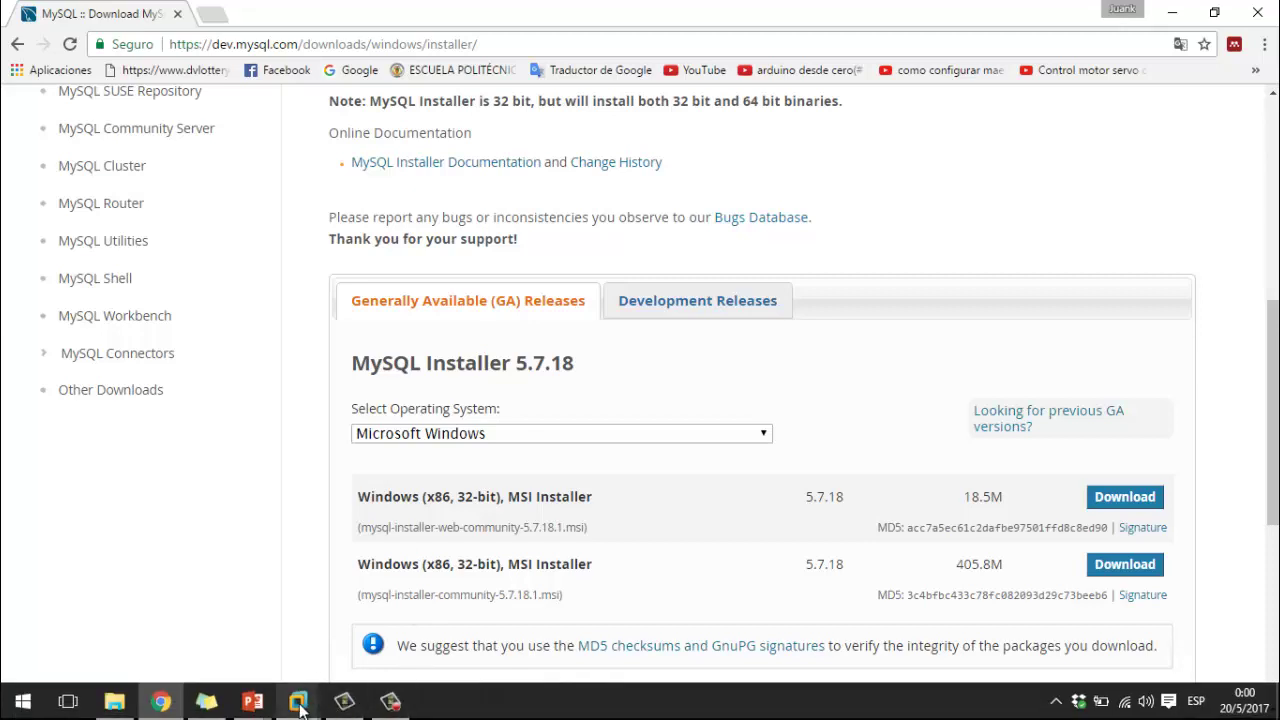
pyautogui.moveTo(298, 705)
pyautogui.click(693, 607)
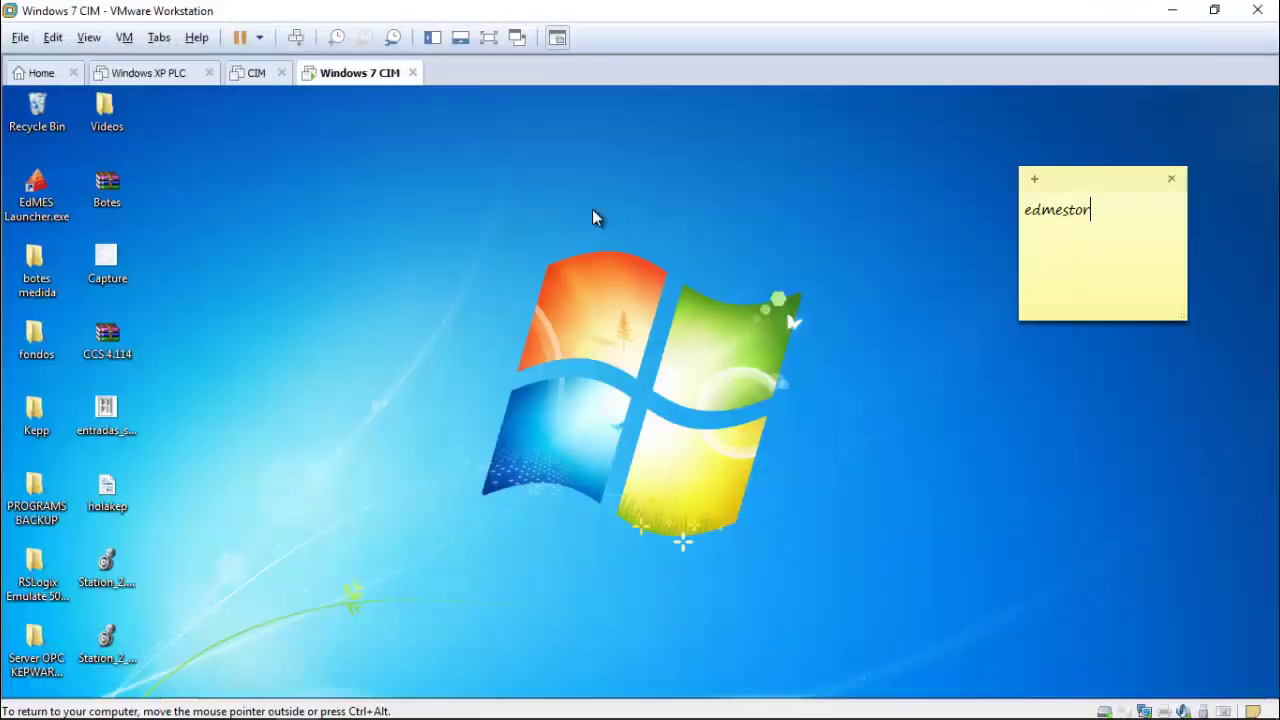
pyautogui.click(488, 38)
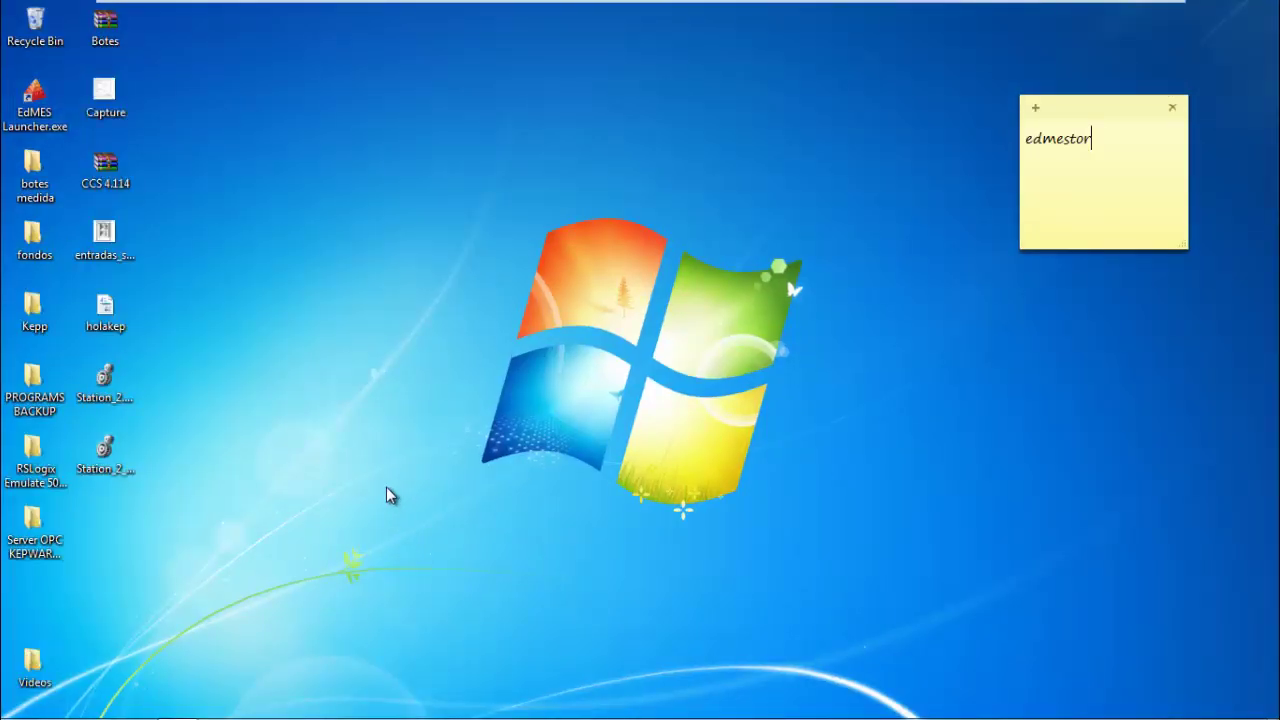
# Launch MySQL Workbench 6.1 CE inside the Windows 7 virtual machine
pyautogui.moveTo(27, 714)
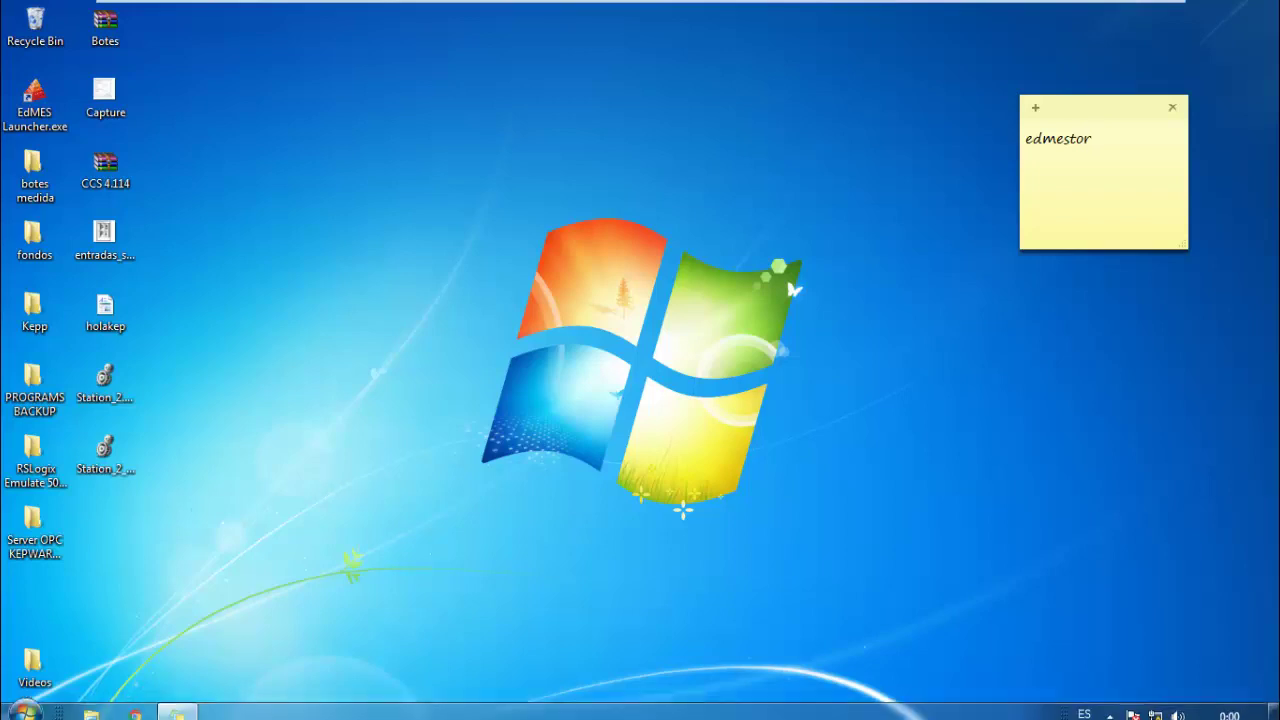
pyautogui.click(25, 708)
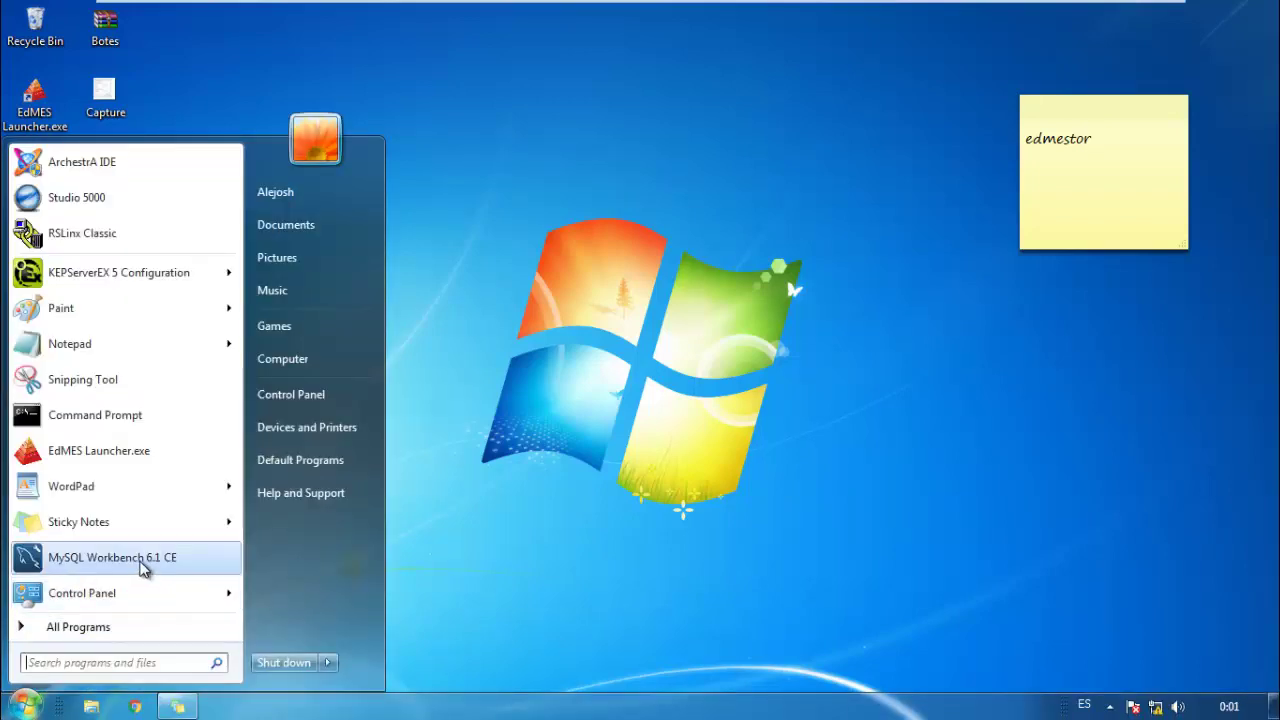
pyautogui.click(142, 566)
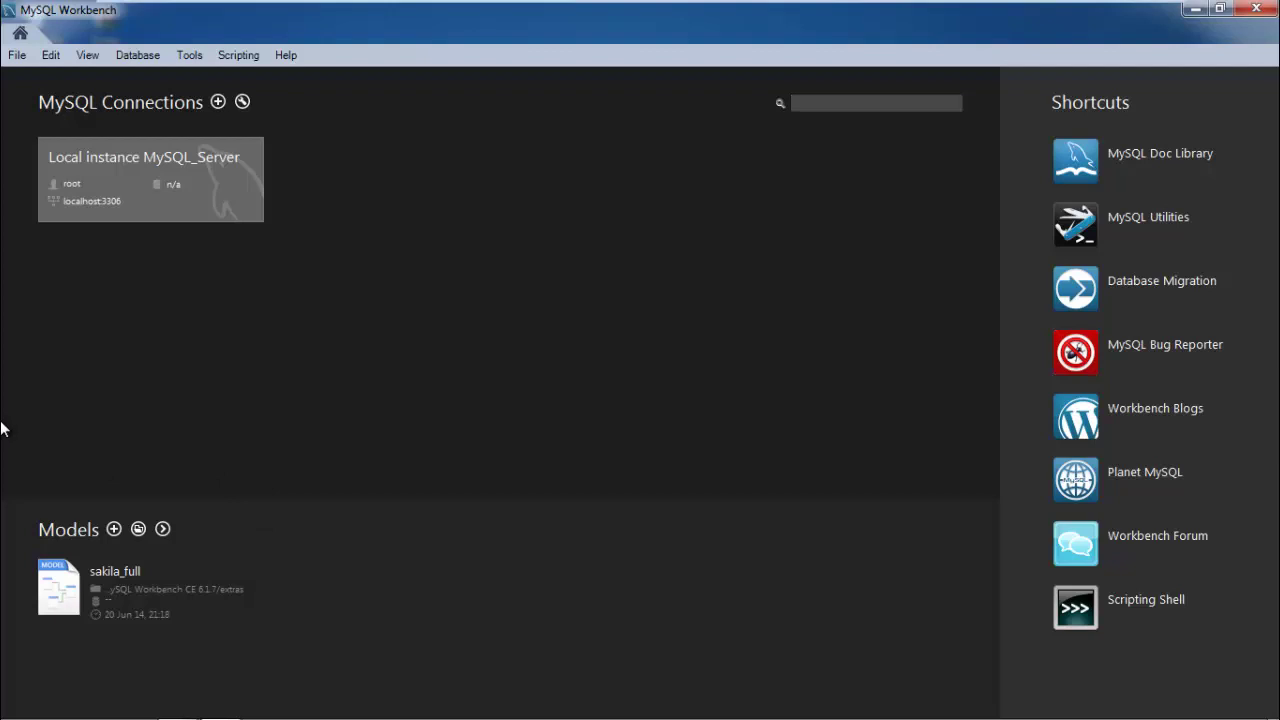
# Create a new database model from the Workbench home screen
pyautogui.click(17, 56)
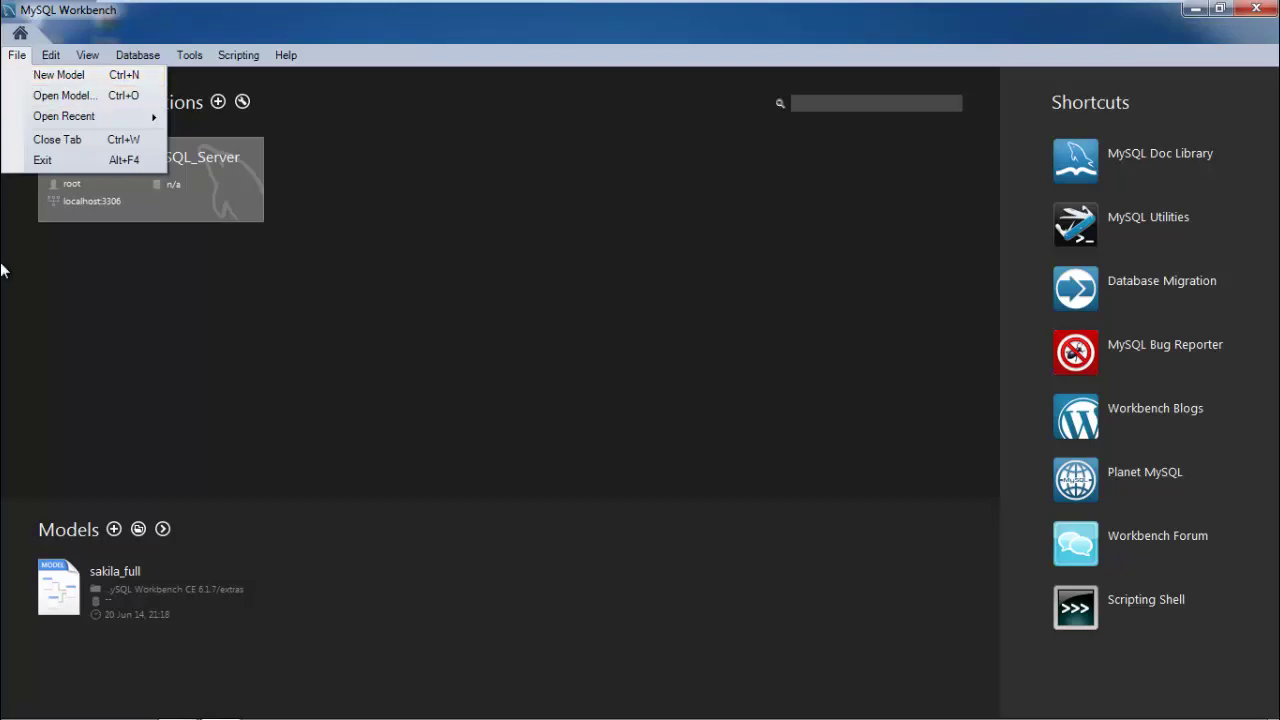
pyautogui.click(111, 533)
pyautogui.click(113, 531)
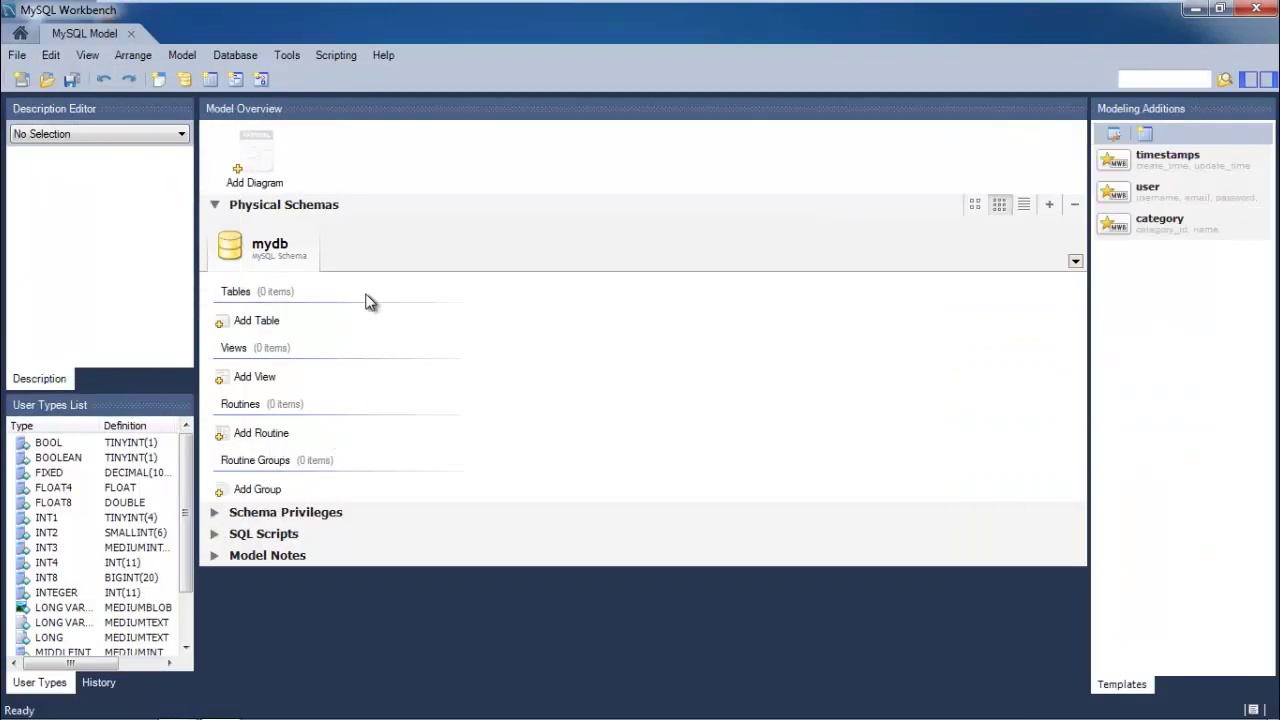
# Rename the mydb physical schema to tutorial and close the schema editor
pyautogui.doubleClick(265, 258)
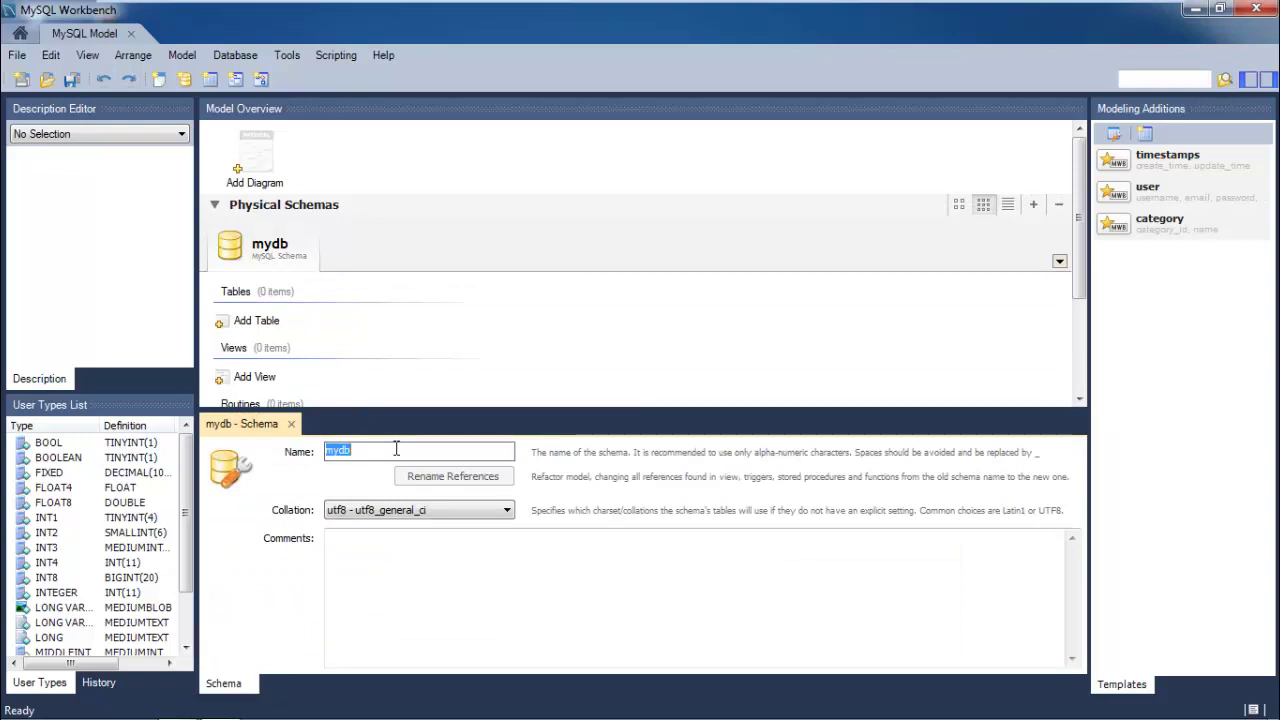
pyautogui.write('tutorial')
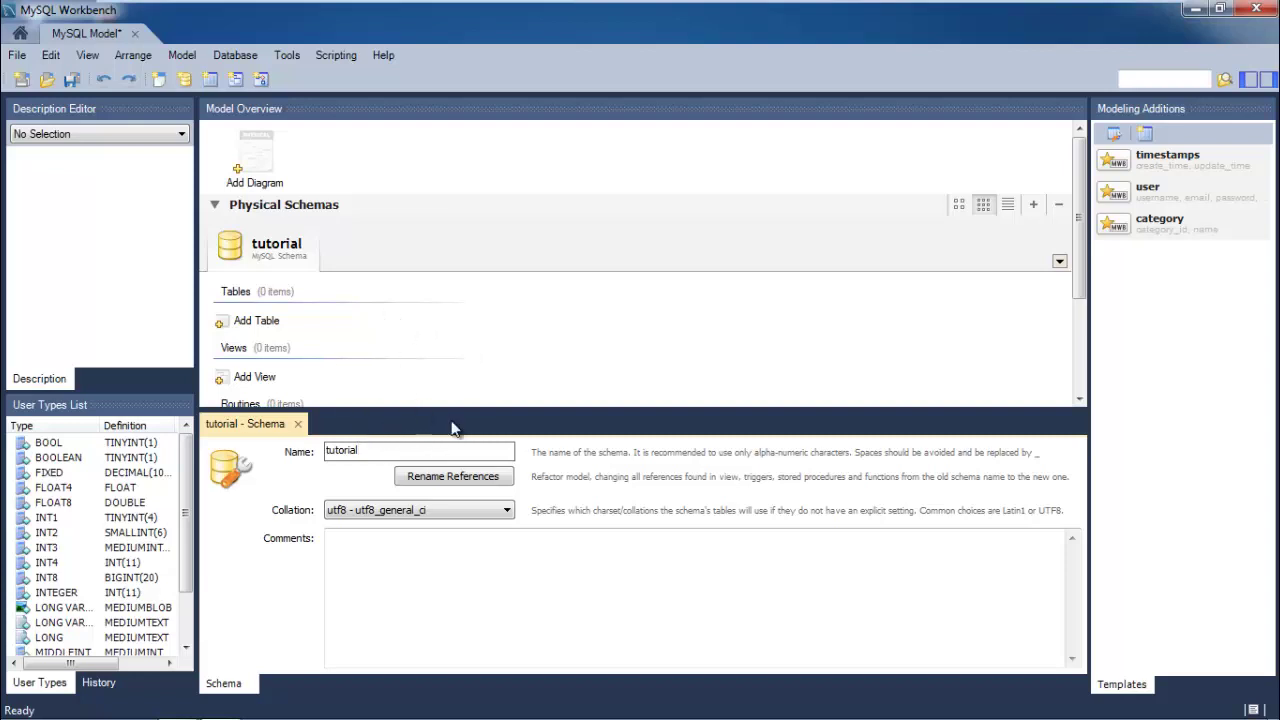
pyautogui.click(298, 424)
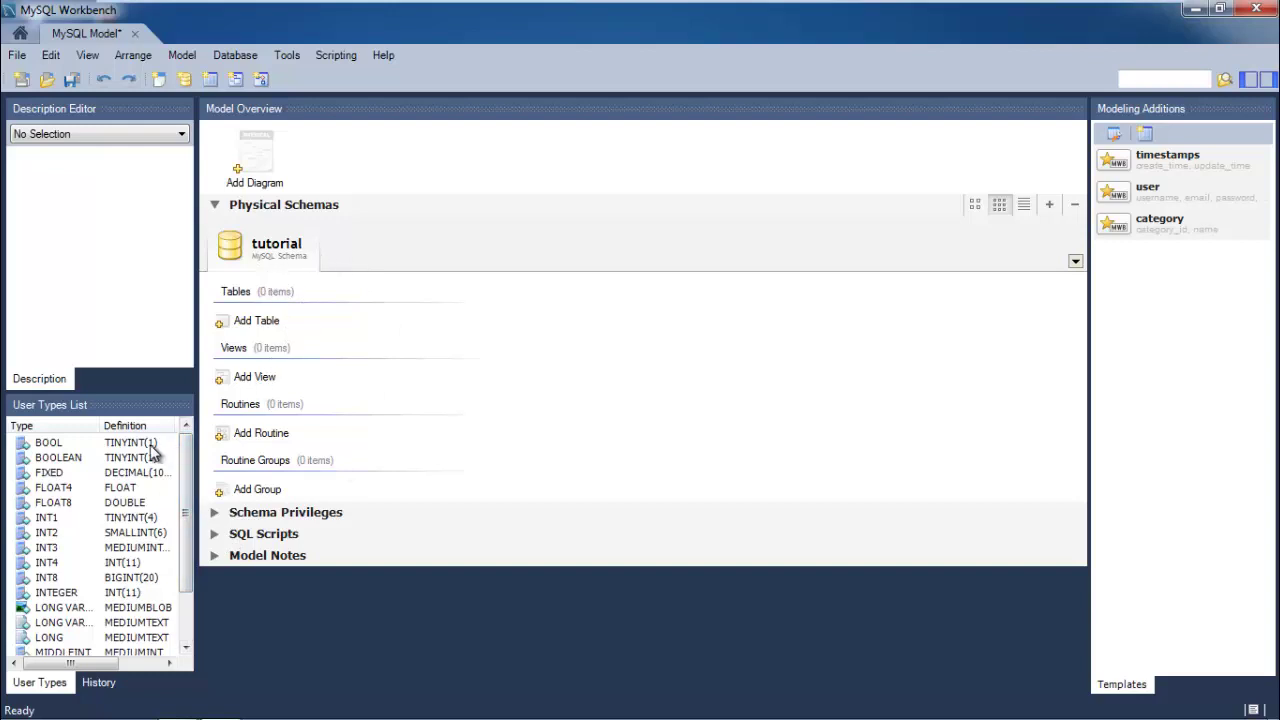
# Look through the available user data types and their definitions, from BOOL to FLOAT8
pyautogui.click(79, 448)
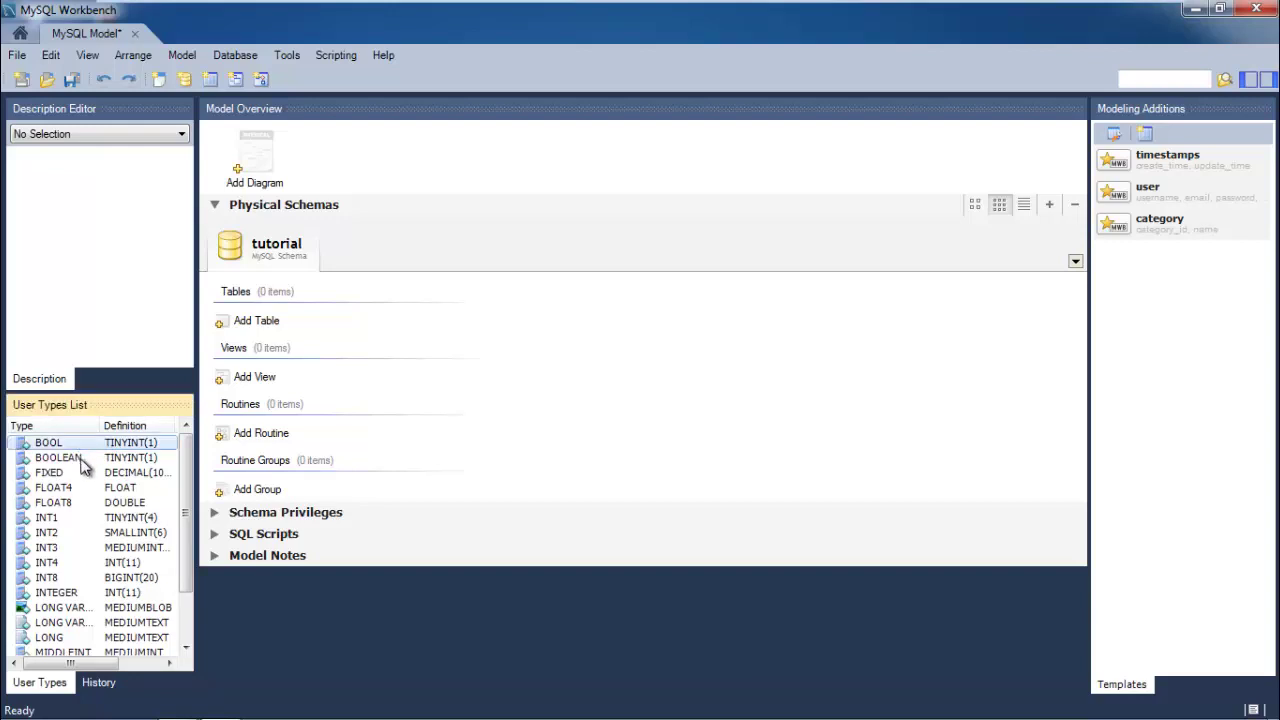
pyautogui.press('Down')
pyautogui.press('Down')
pyautogui.press('Down')
pyautogui.press('Down')
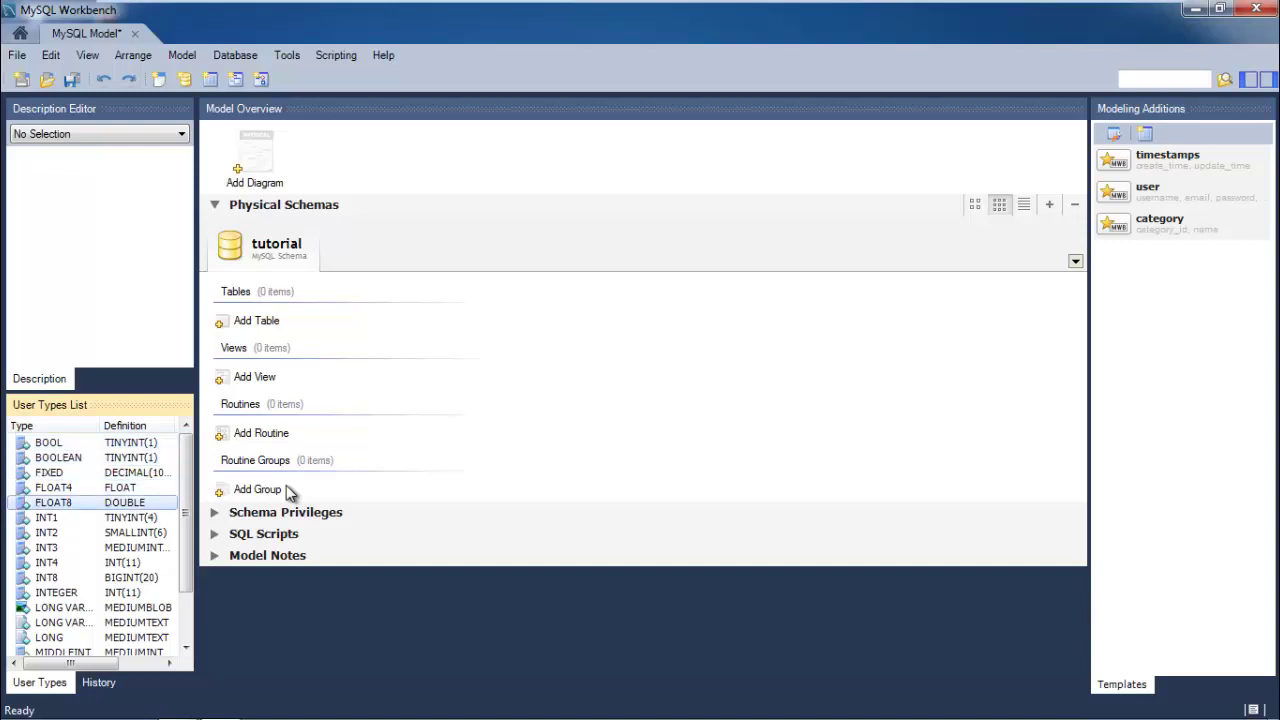
# Look through the remaining user data types and their definitions, from INT1 to CHARACTER
pyautogui.press('Down')
pyautogui.press('Down')
pyautogui.press('Down')
pyautogui.press('Down')
pyautogui.press('Down')
pyautogui.press('Down')
pyautogui.press('Down')
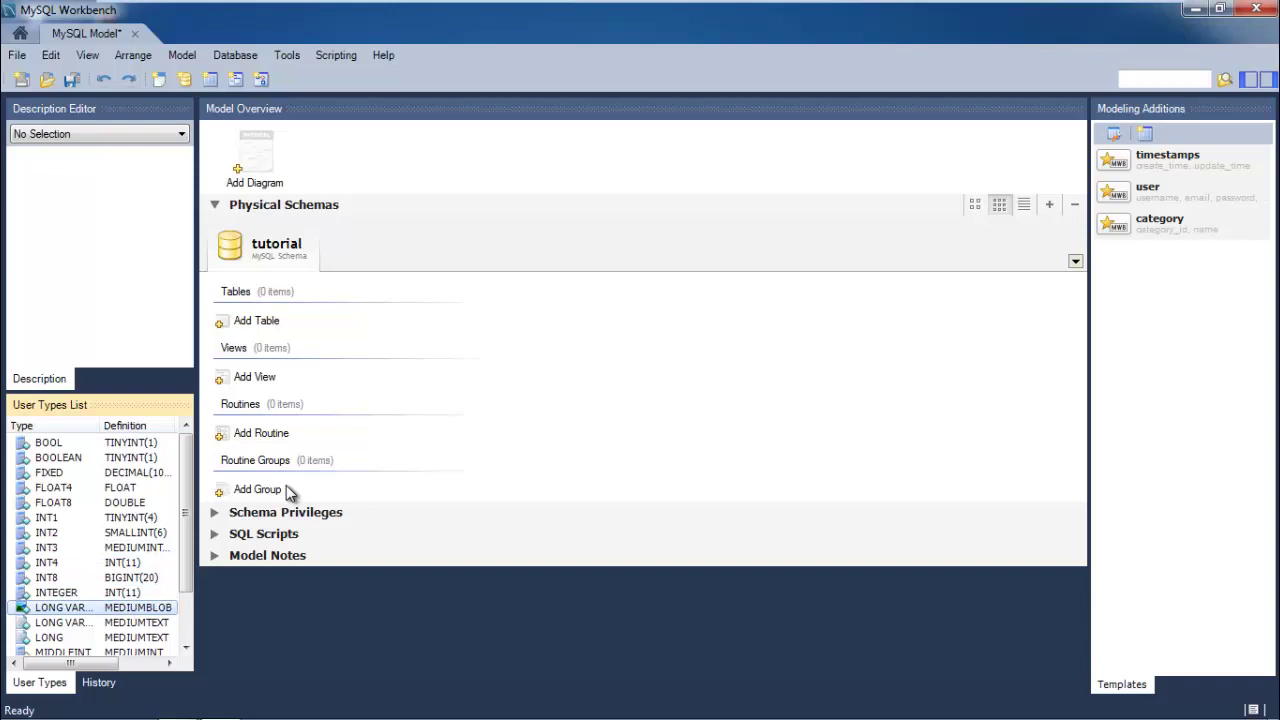
pyautogui.press('Down')
pyautogui.press('Down')
pyautogui.press('Down')
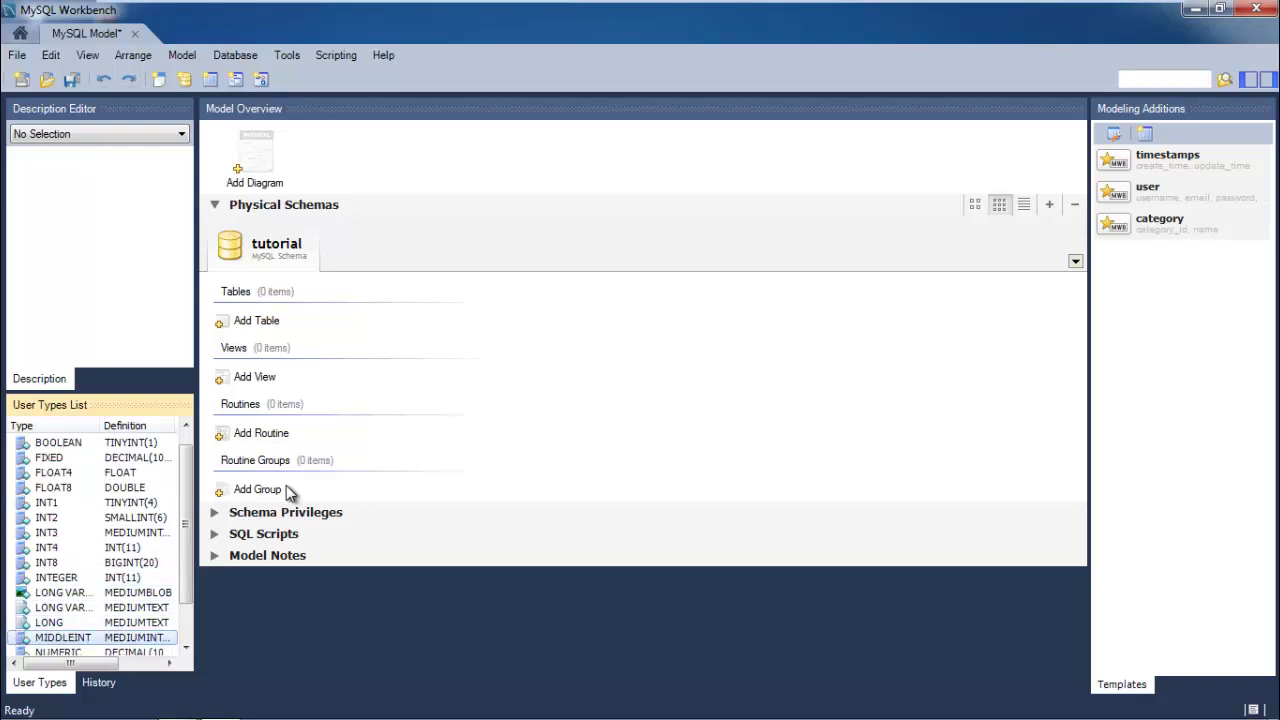
pyautogui.press('Down')
pyautogui.press('Down')
pyautogui.press('Down')
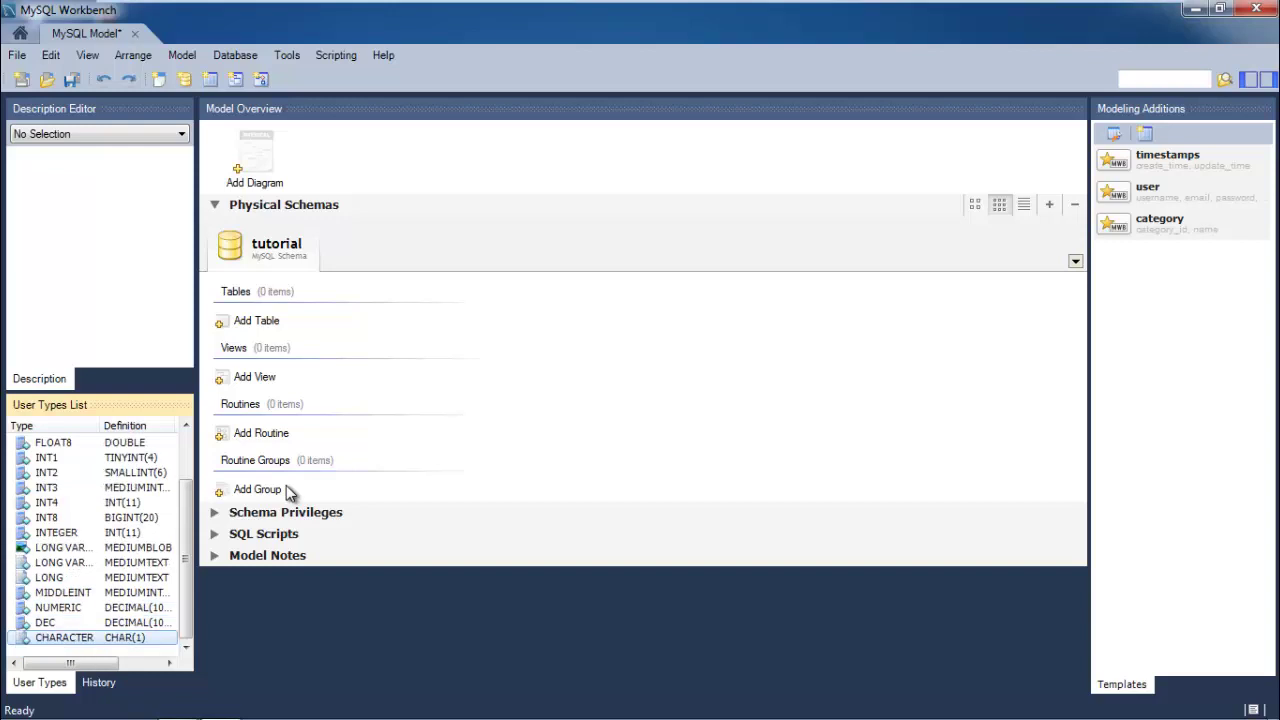
pyautogui.press('Up')
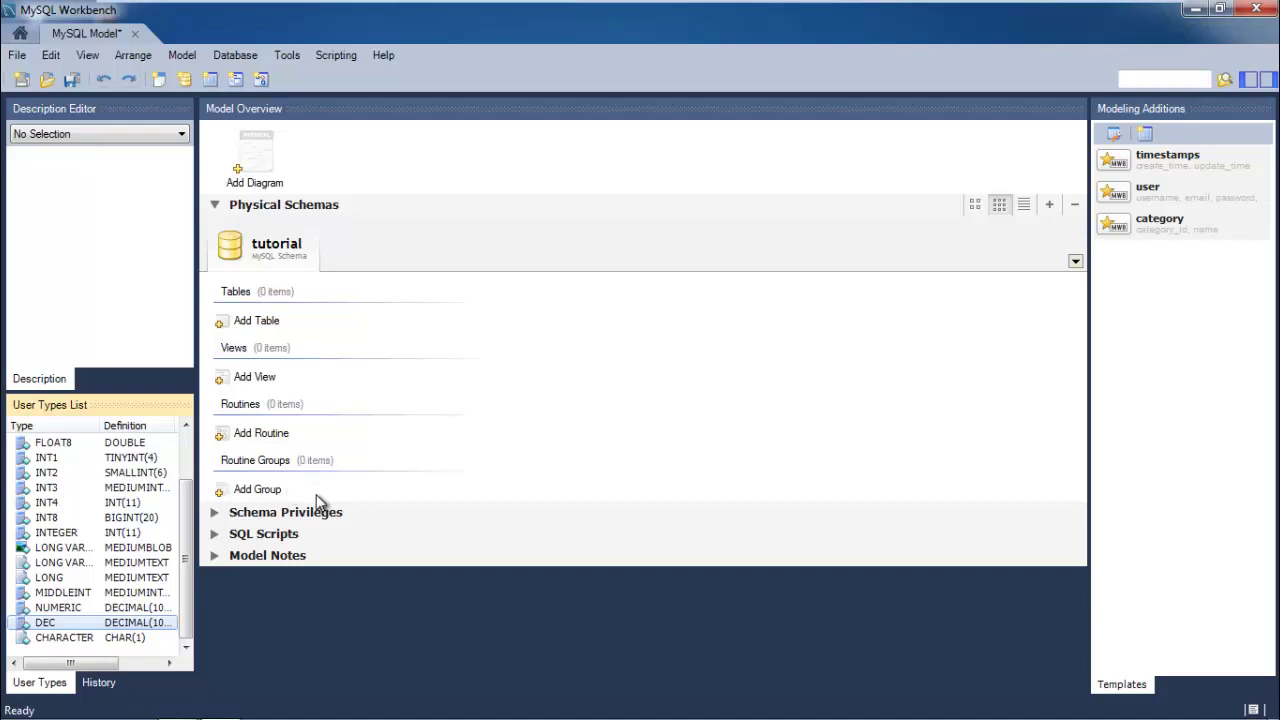
# Add an EER diagram to the model and select the tutorial schema's Tables node in the catalog tree
pyautogui.doubleClick(252, 152)
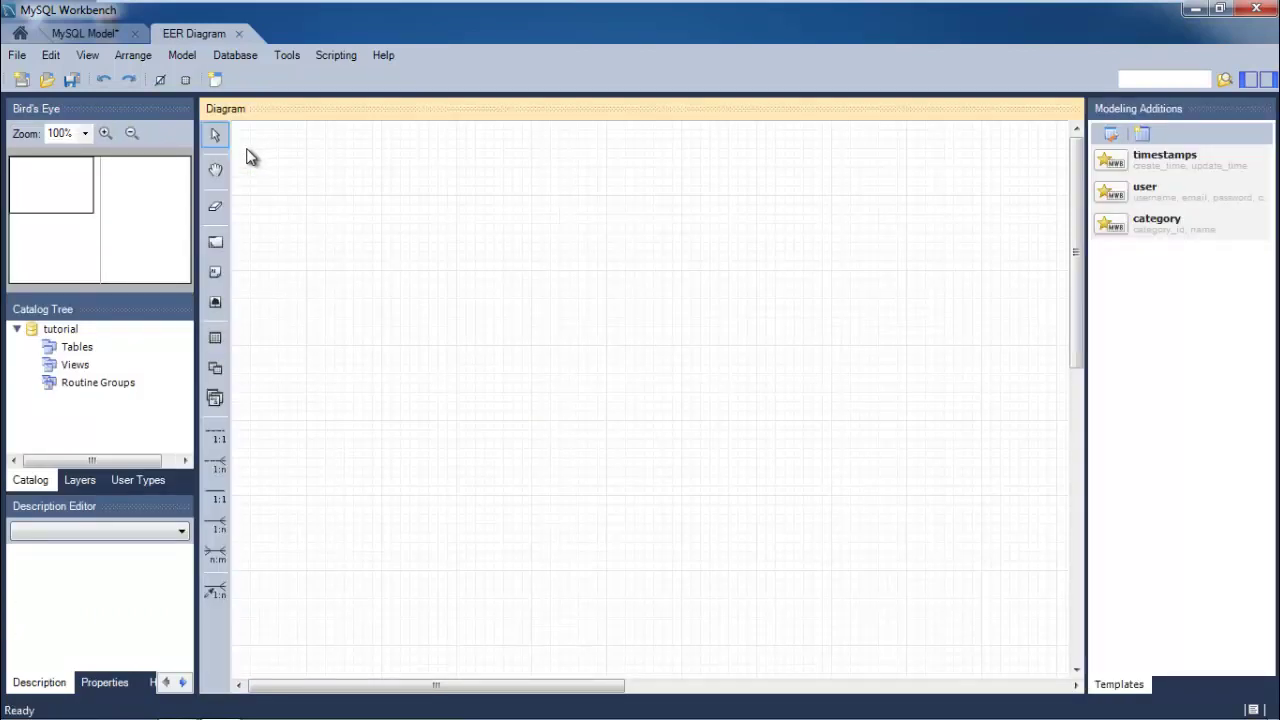
pyautogui.click(66, 331)
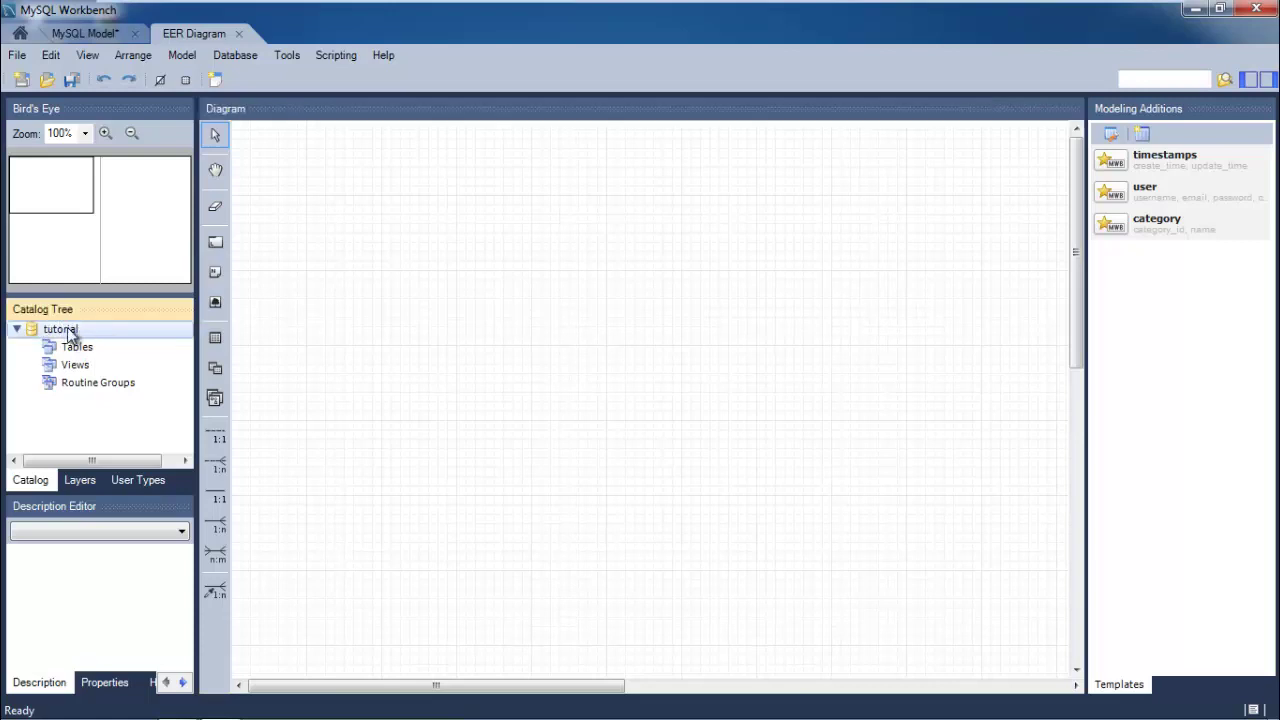
pyautogui.click(105, 347)
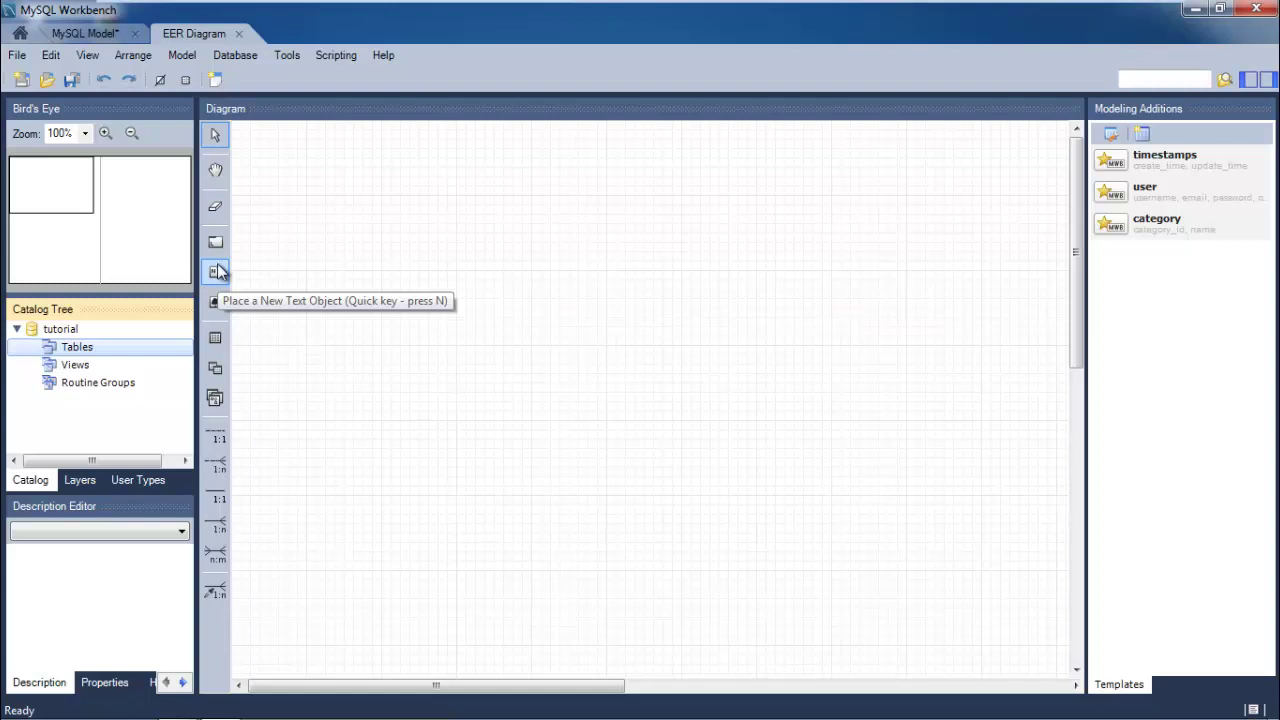
# Place a new table on the diagram canvas and move it slightly upward
pyautogui.click(214, 347)
pyautogui.click(409, 283)
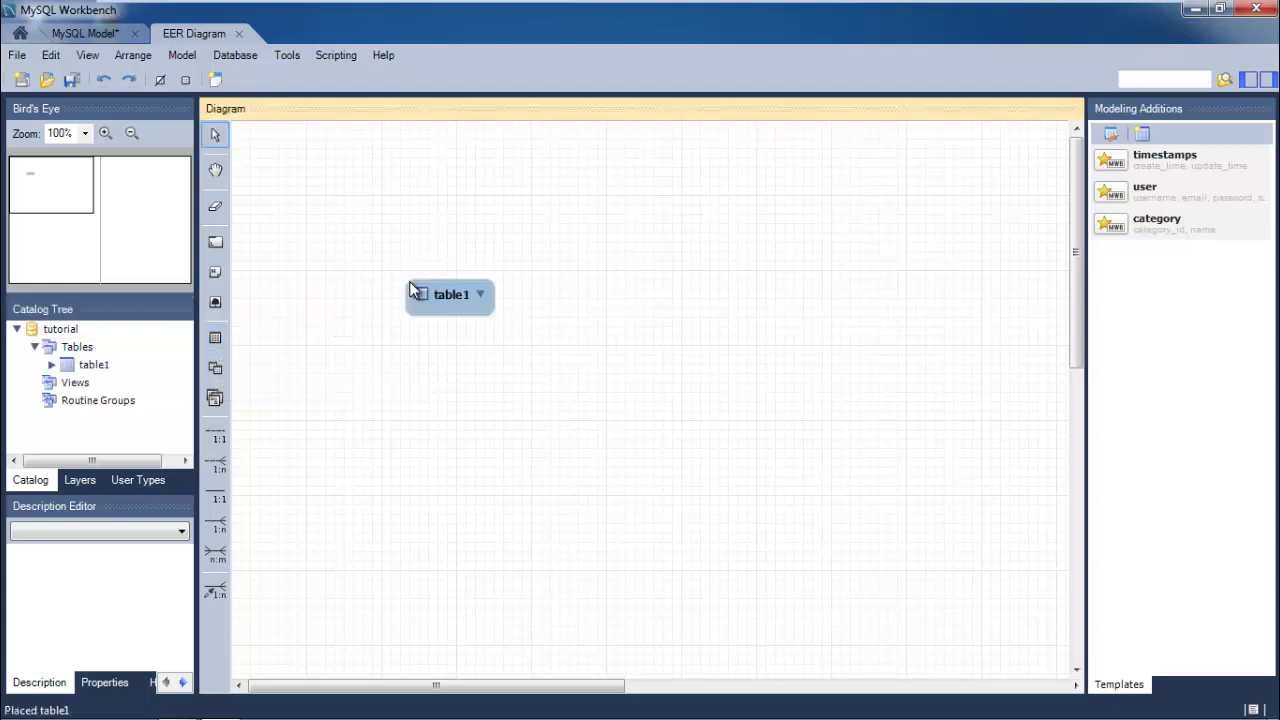
pyautogui.click(458, 305)
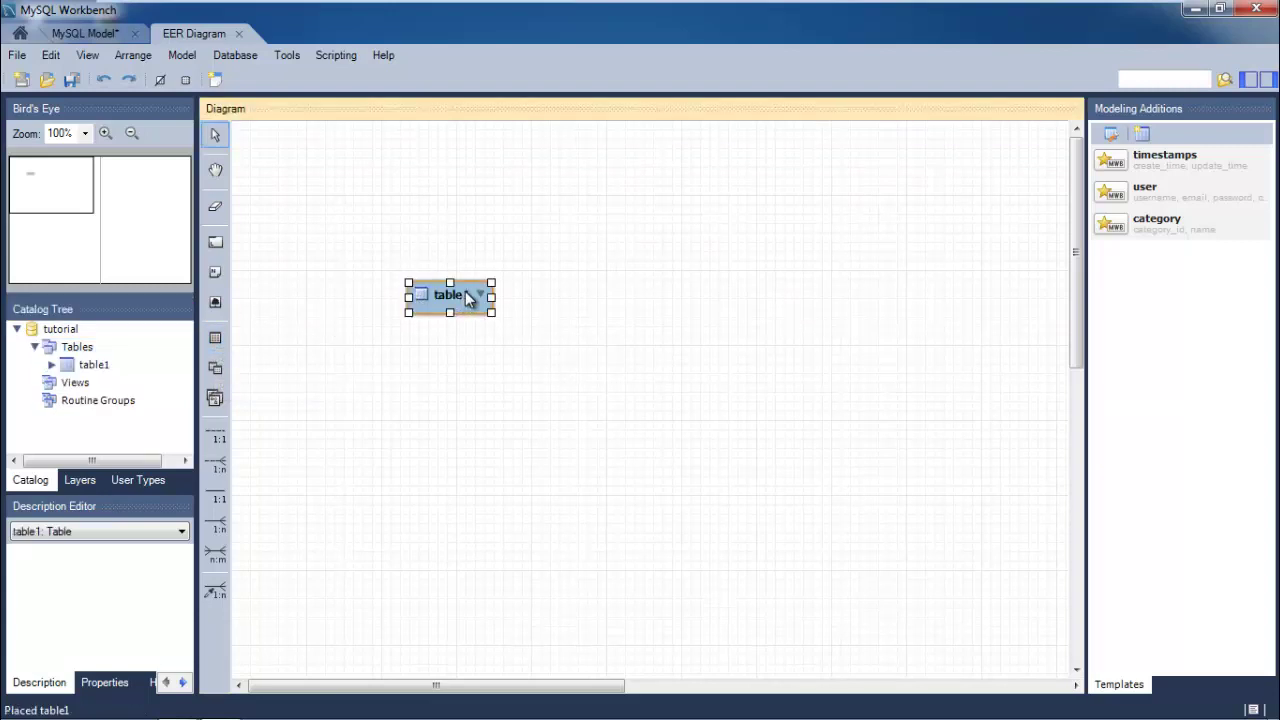
pyautogui.moveTo(468, 298); pyautogui.dragTo(480, 252)
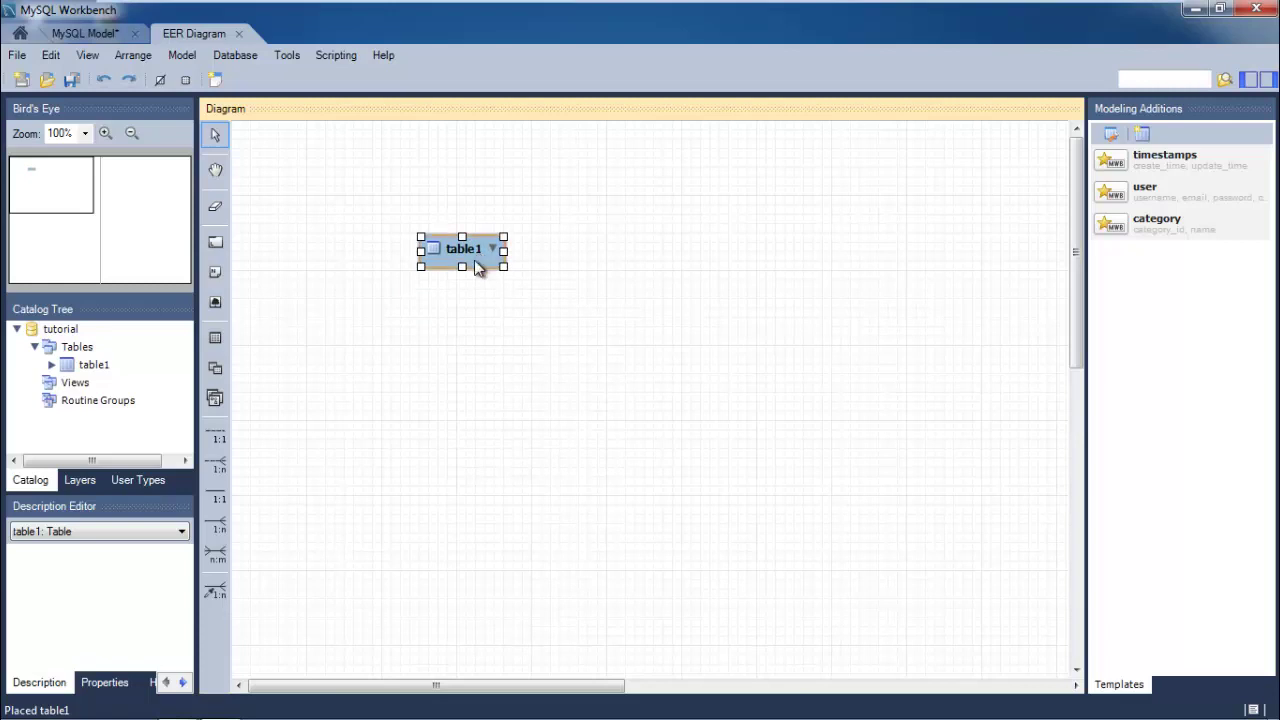
# Open the new table for editing and rename it Universidades
pyautogui.doubleClick(476, 268)
pyautogui.click(444, 451)
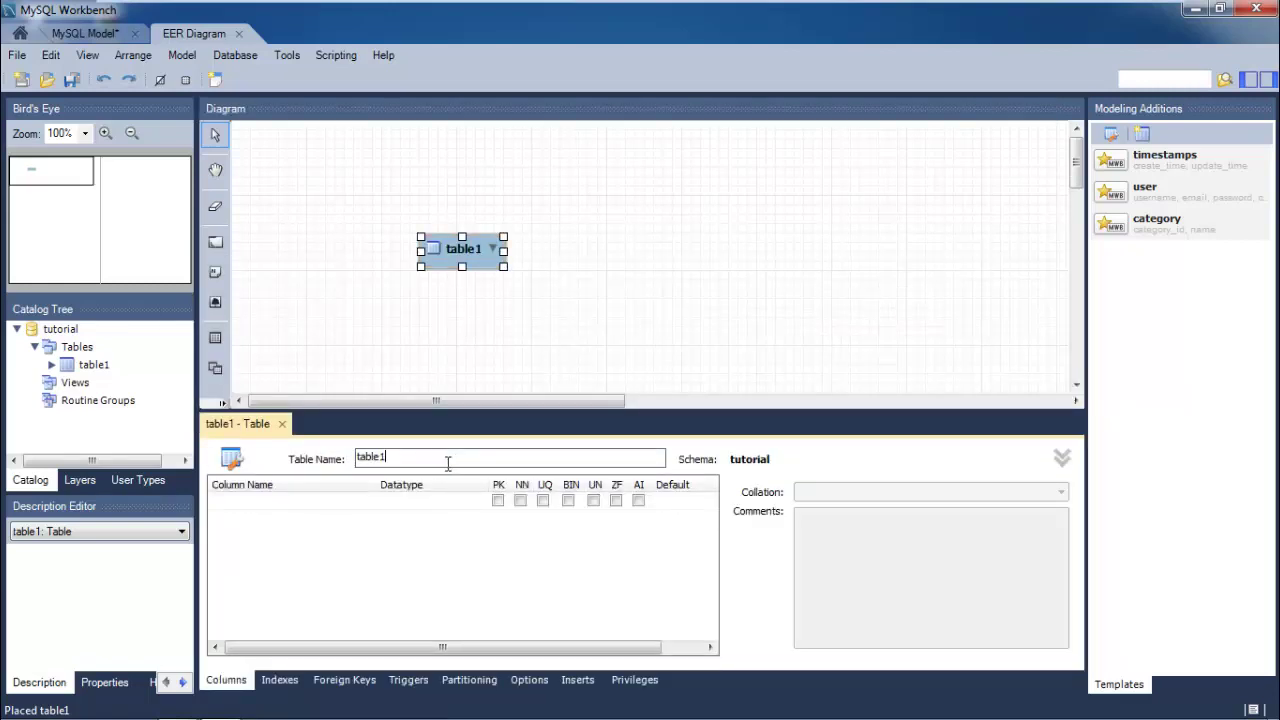
pyautogui.moveTo(406, 460); pyautogui.dragTo(326, 463)
pyautogui.write('Uni')
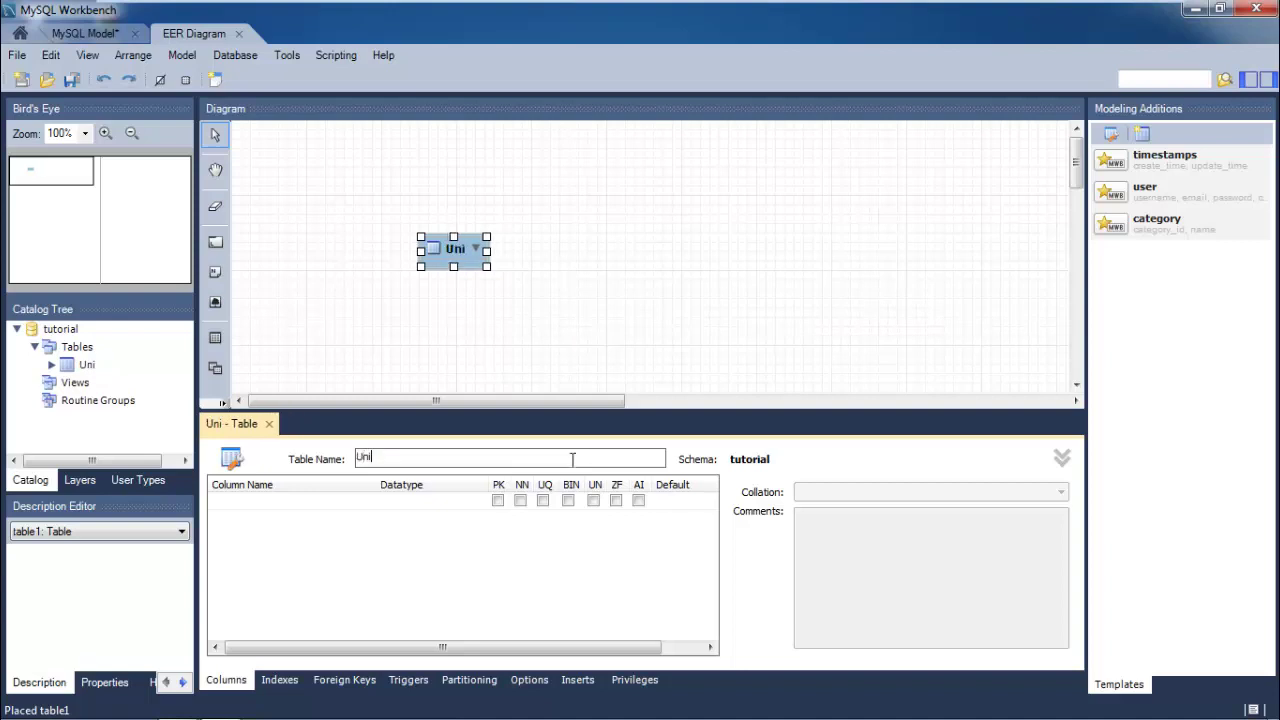
pyautogui.write('versidad')
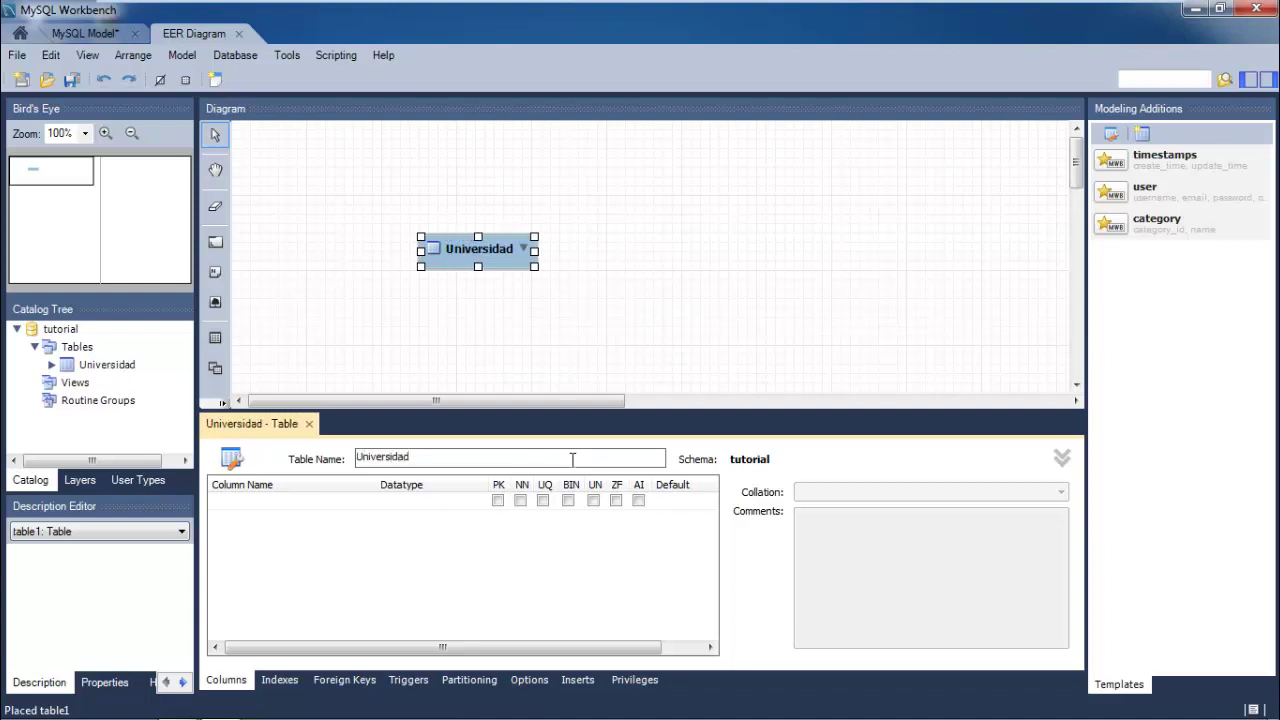
pyautogui.write('es')
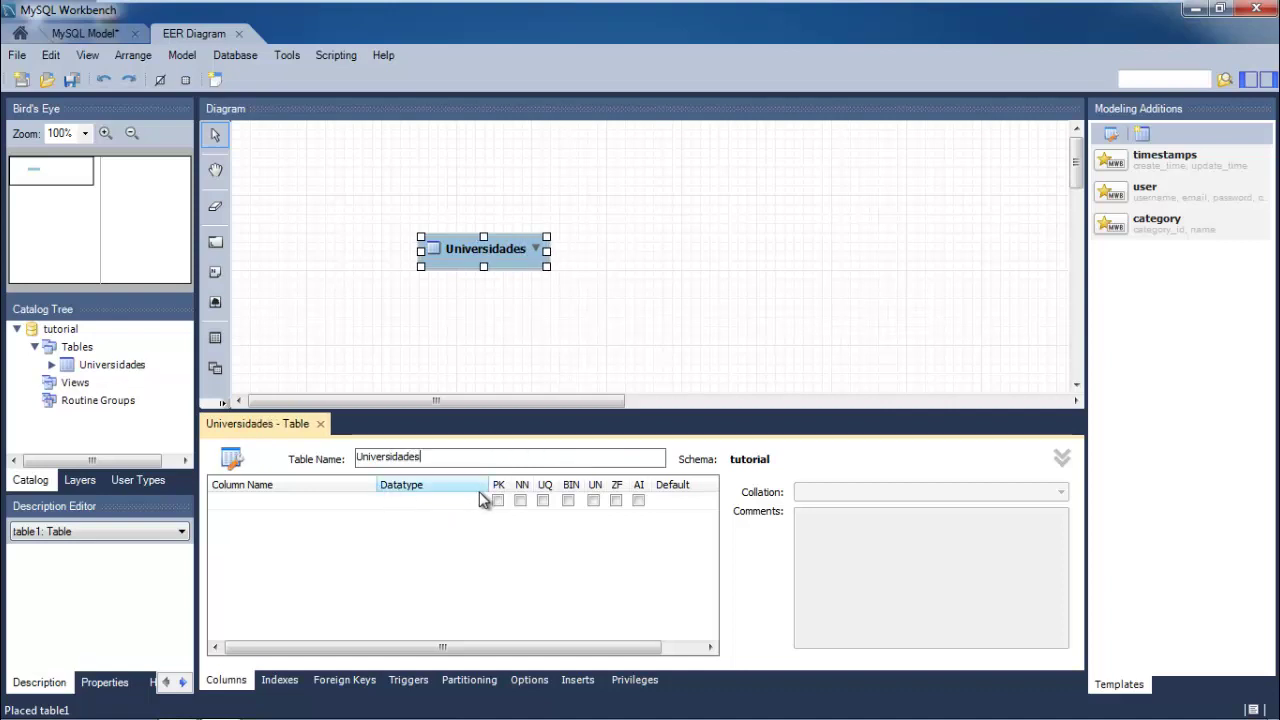
# Add the idUniversidades INT column as a not-null primary key and enable auto increment for it
pyautogui.click(333, 502)
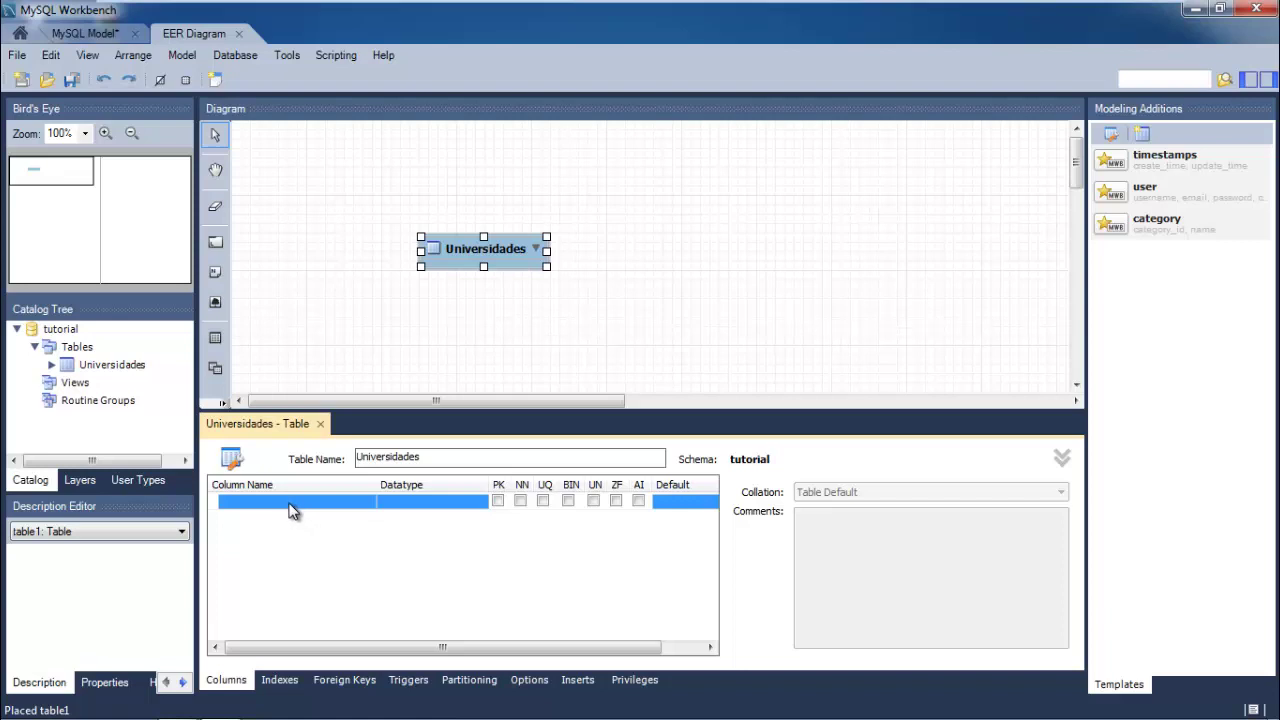
pyautogui.doubleClick(290, 510)
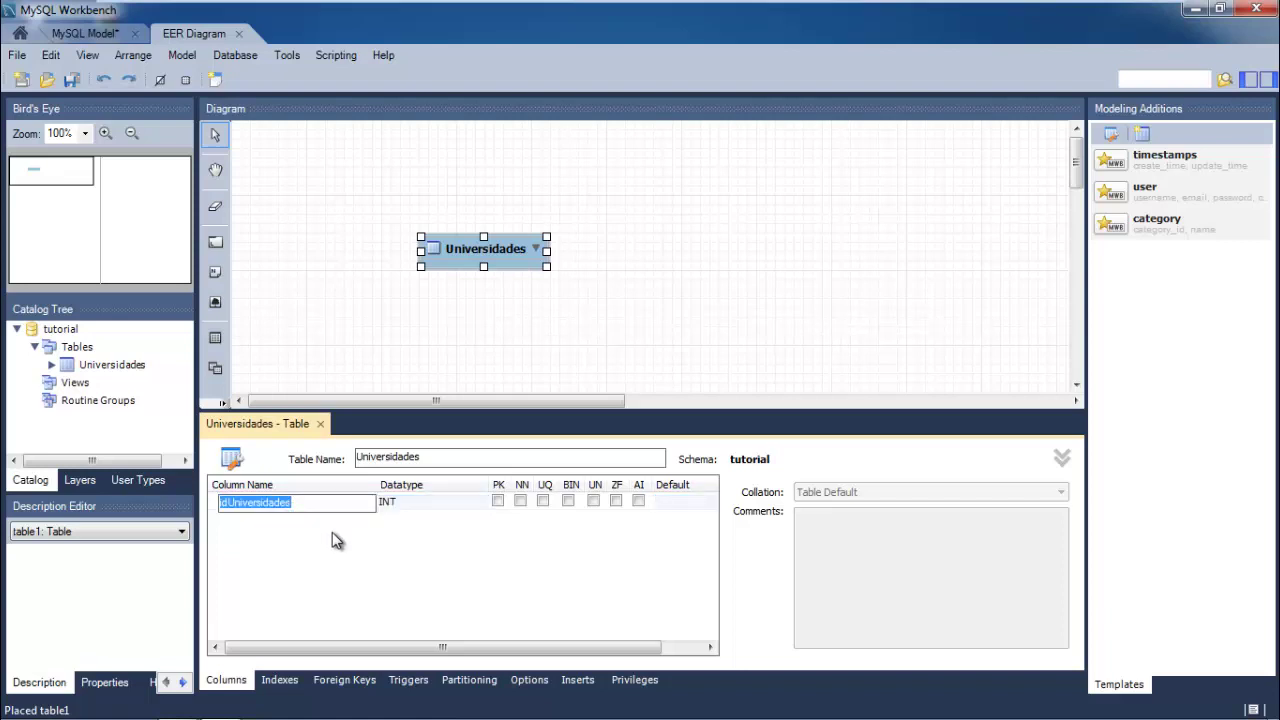
pyautogui.doubleClick(276, 520)
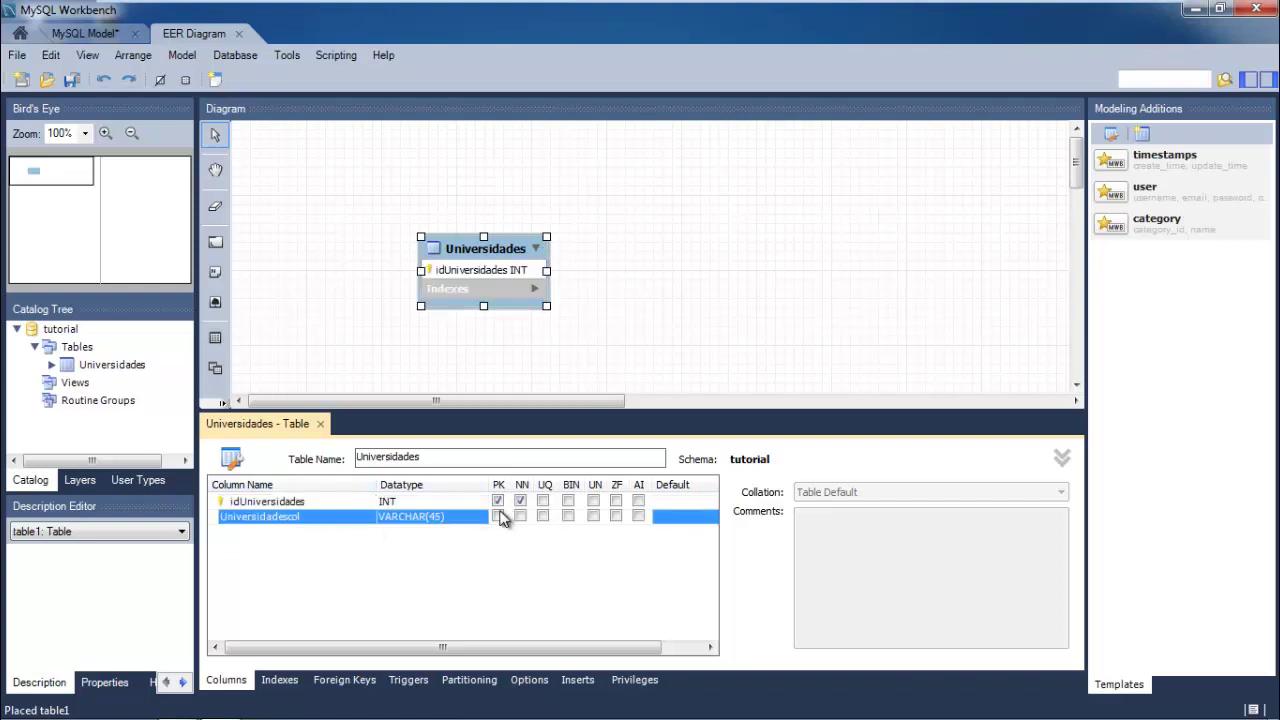
pyautogui.click(640, 503)
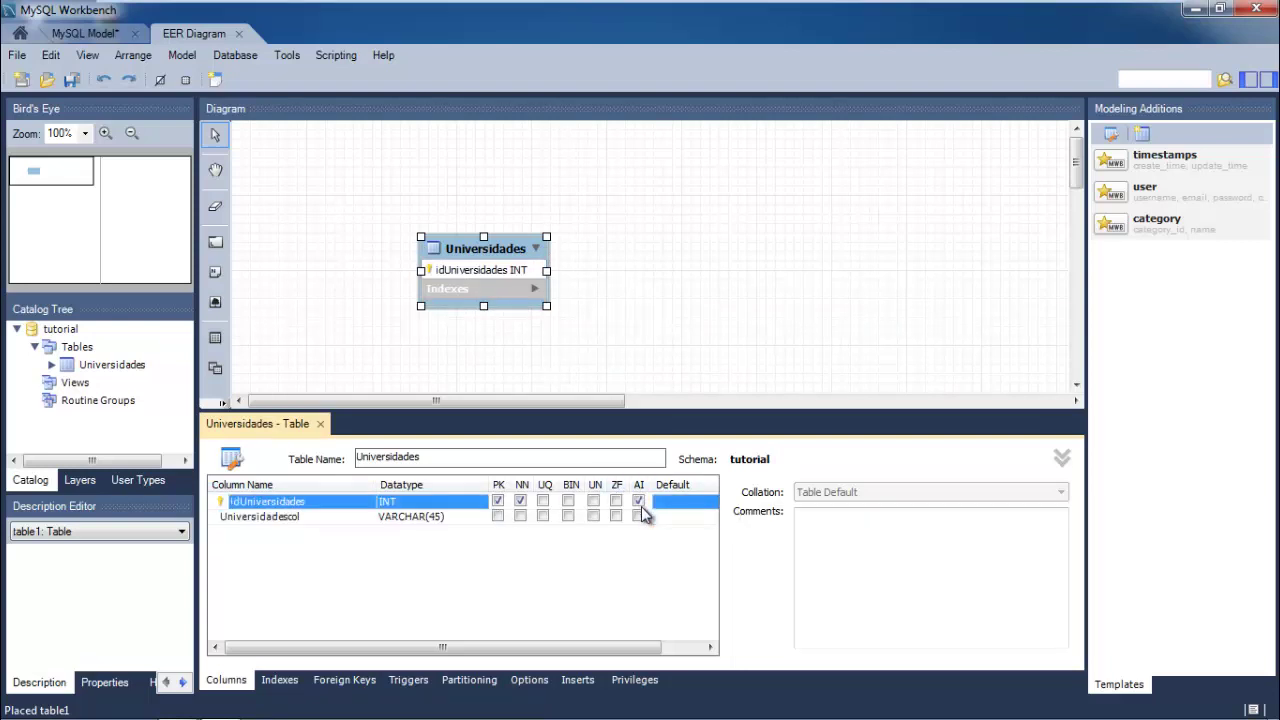
# Give the idUniversidades column the comment "ID de tabla de Universidades"
pyautogui.click(315, 521)
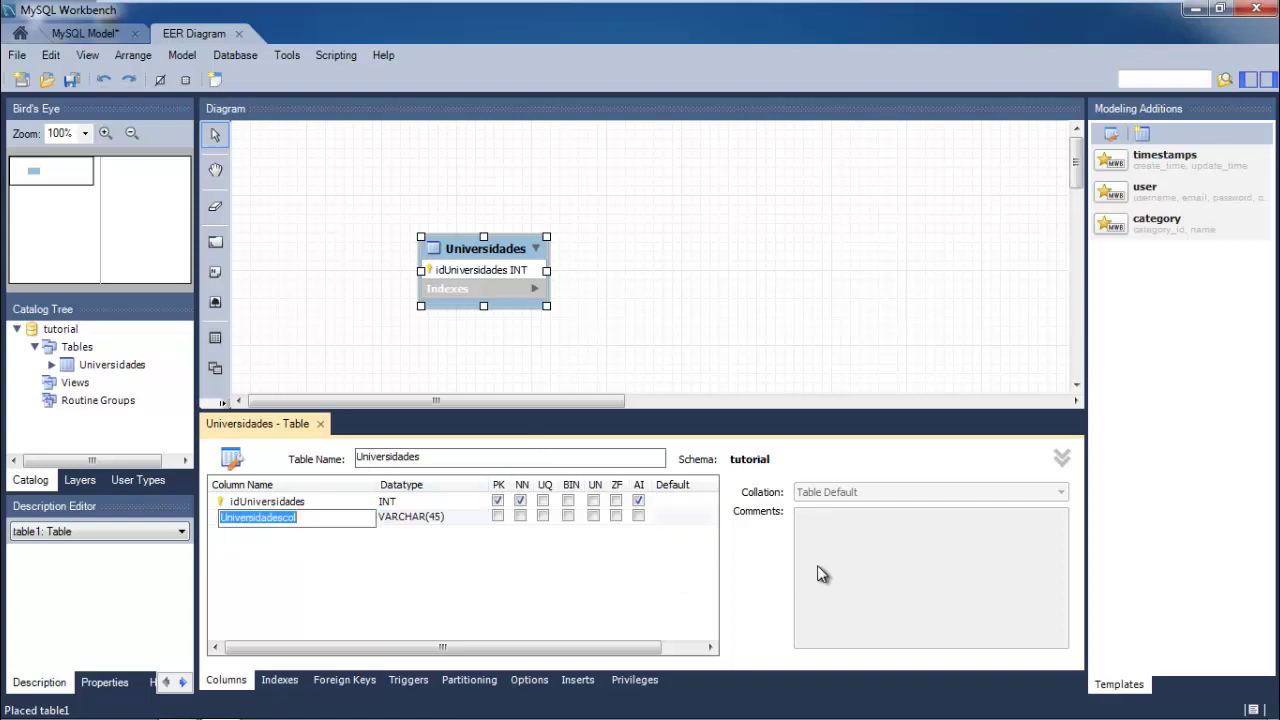
pyautogui.click(292, 503)
pyautogui.click(916, 548)
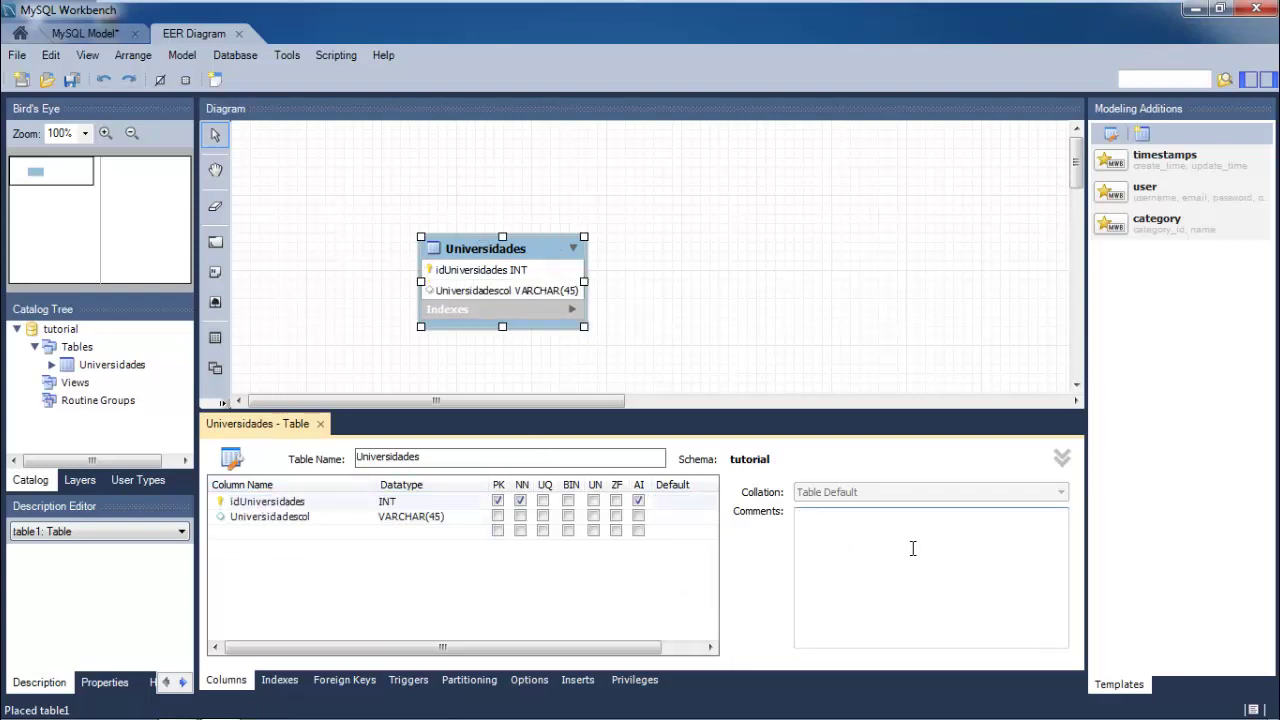
pyautogui.write('ID de tabla de Universidades')
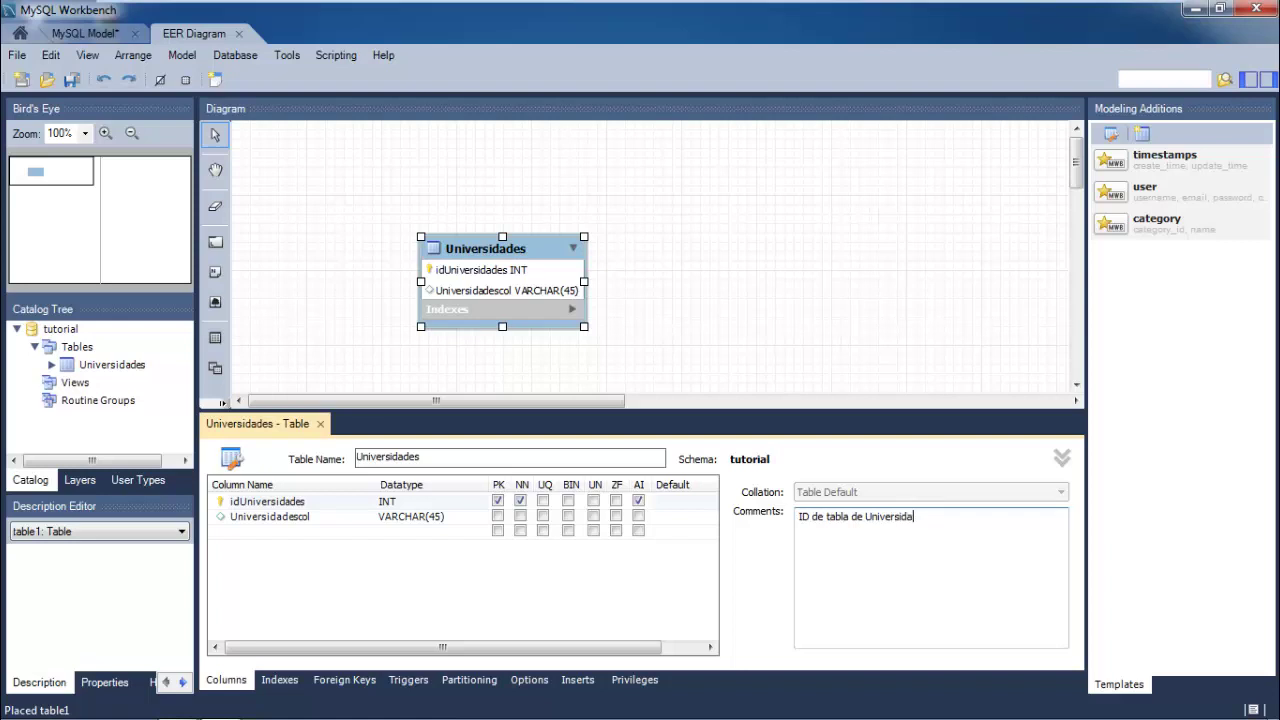
pyautogui.press('Return')
# Rename the second column of the Universidades table to Nombre, keeping the VARCHAR(45) datatype
pyautogui.click(286, 531)
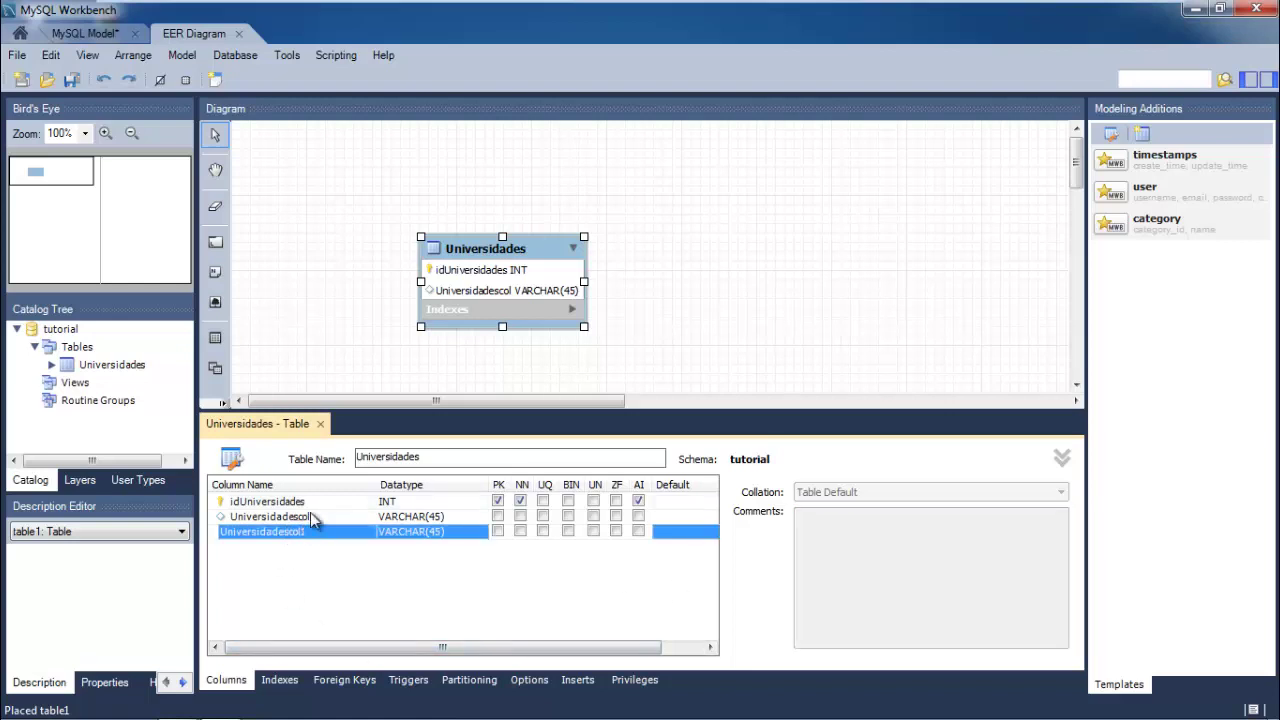
pyautogui.click(312, 517)
pyautogui.click(322, 517)
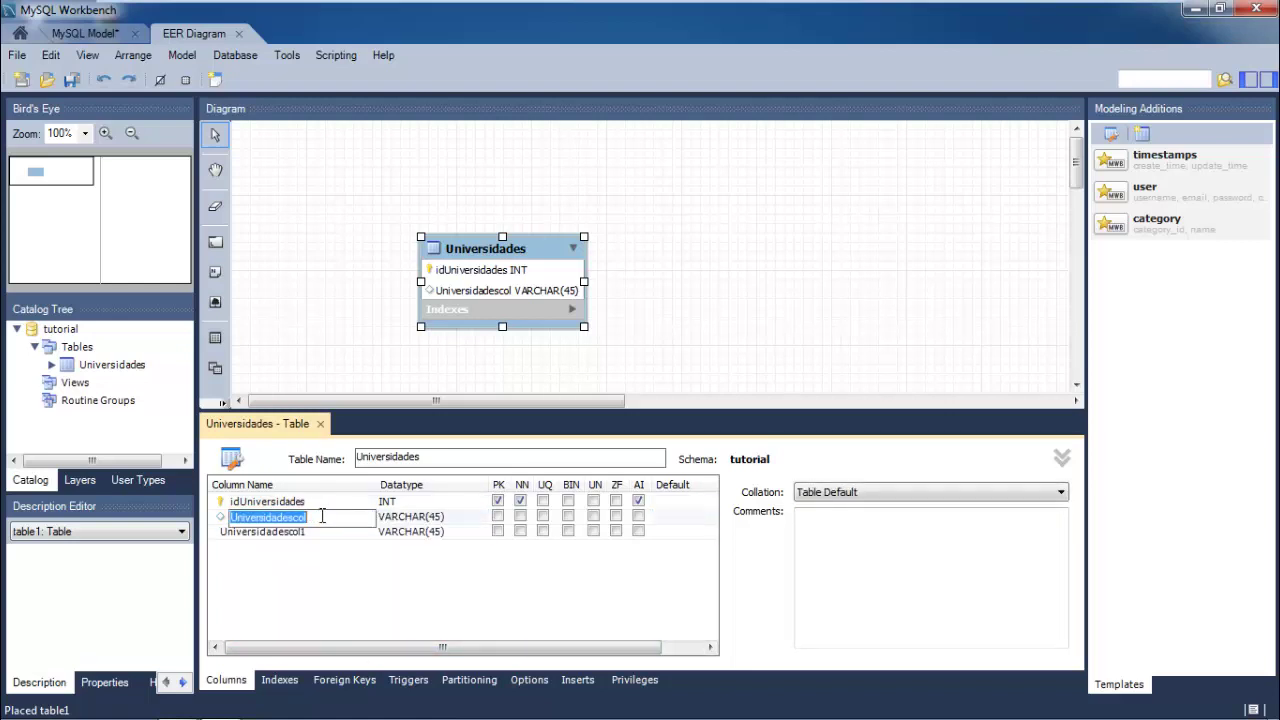
pyautogui.write('Nombe')
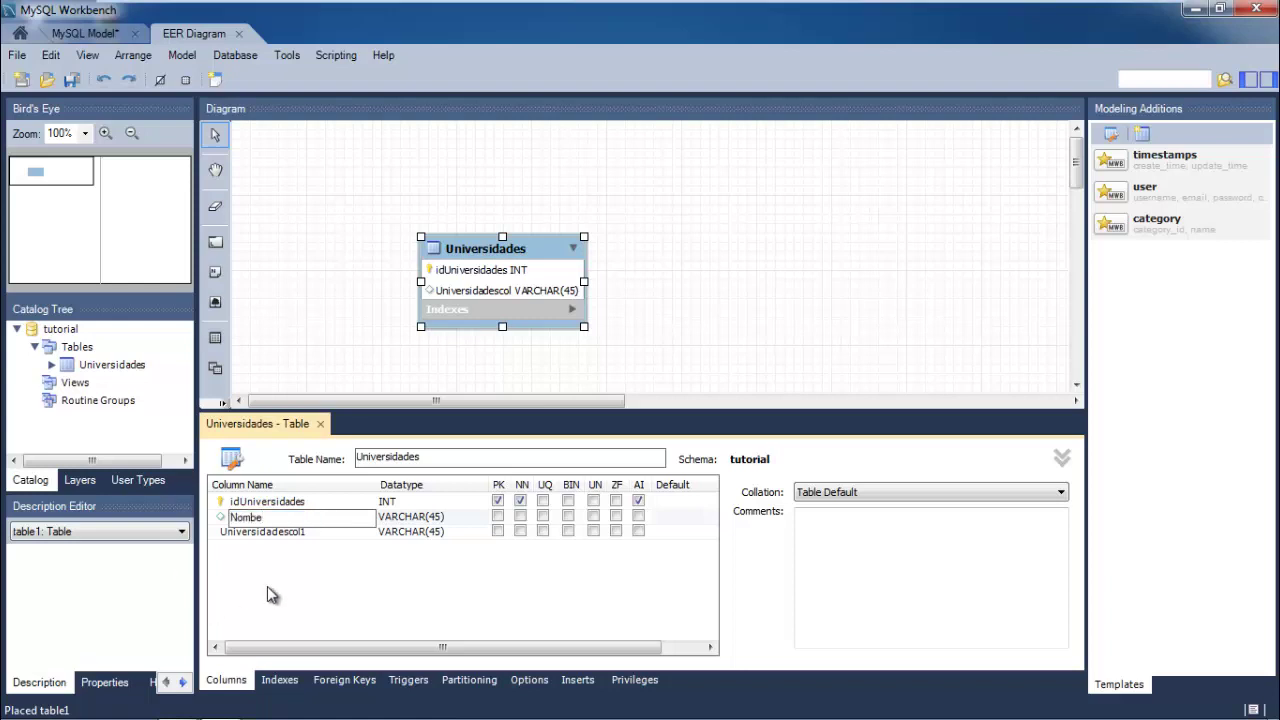
pyautogui.press('BackSpace')
pyautogui.write('re')
# Add a third column named Ubicación with datatype VARCHAR(45) to the Universidades table
pyautogui.click(314, 531)
pyautogui.click(314, 531)
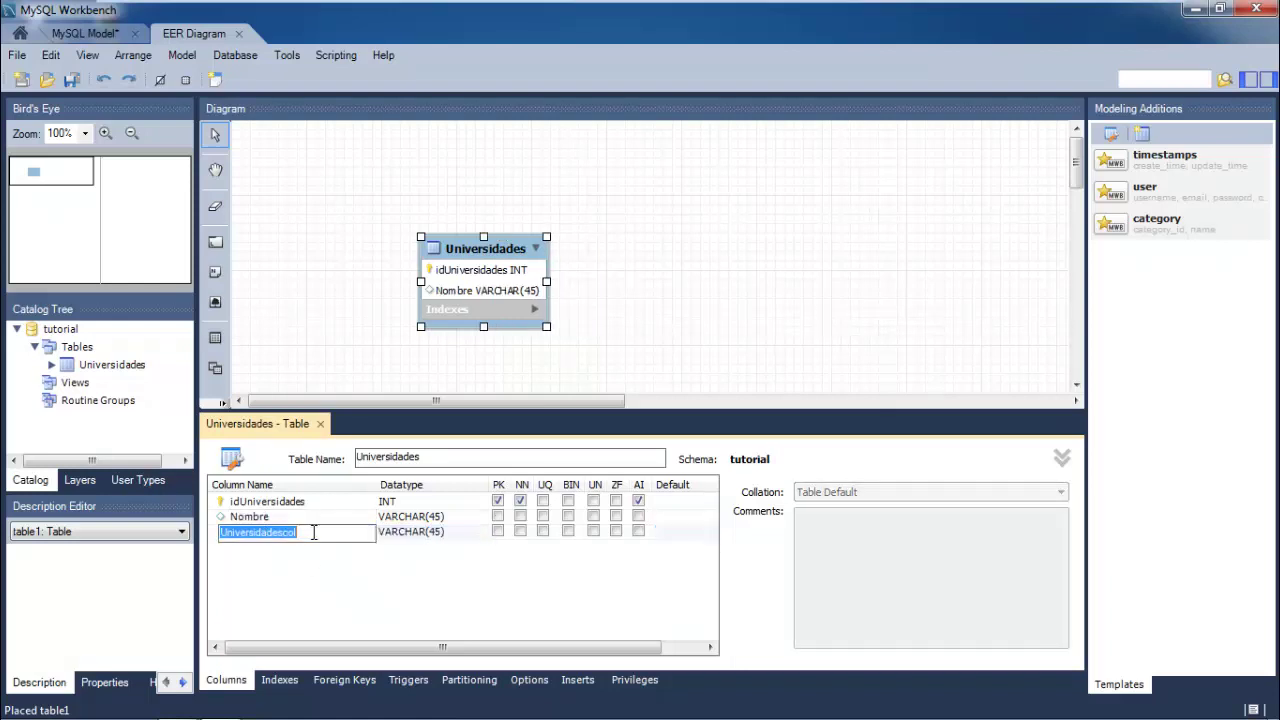
pyautogui.write('U')
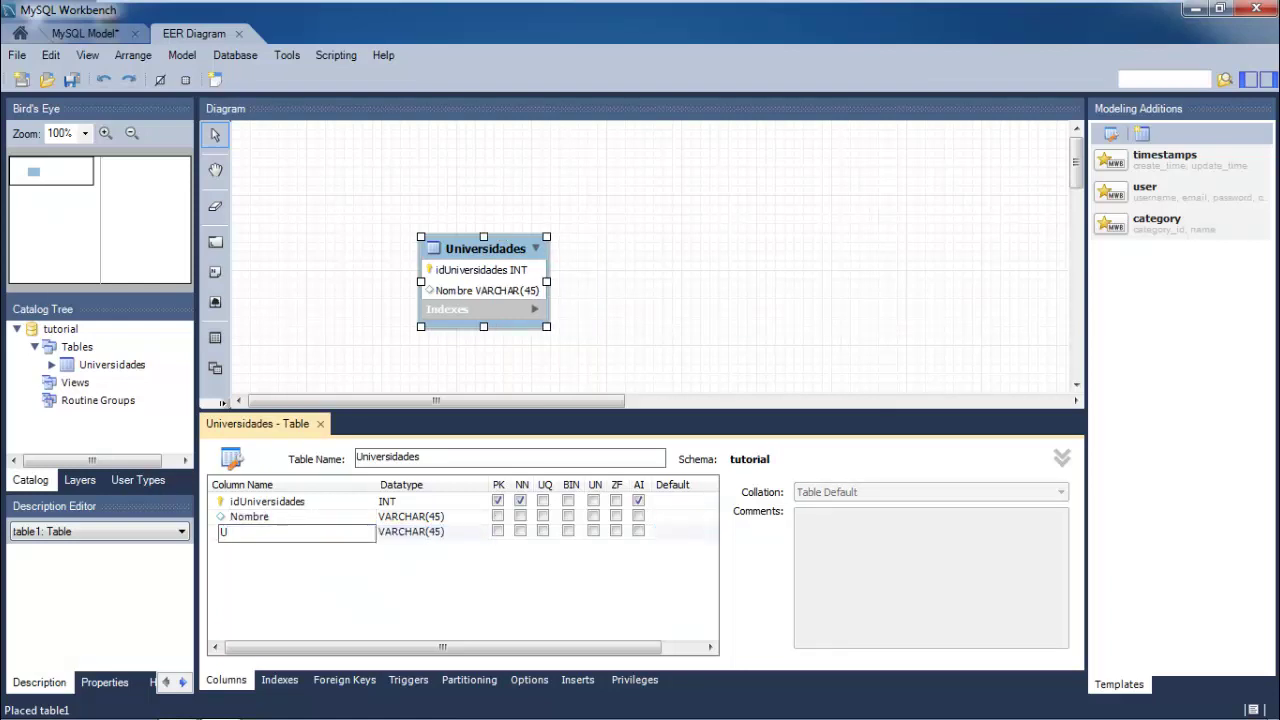
pyautogui.write('bicación')
# Add a fourth column named Categoría with datatype VARCHAR(45) to the Universidades table
pyautogui.click(268, 551)
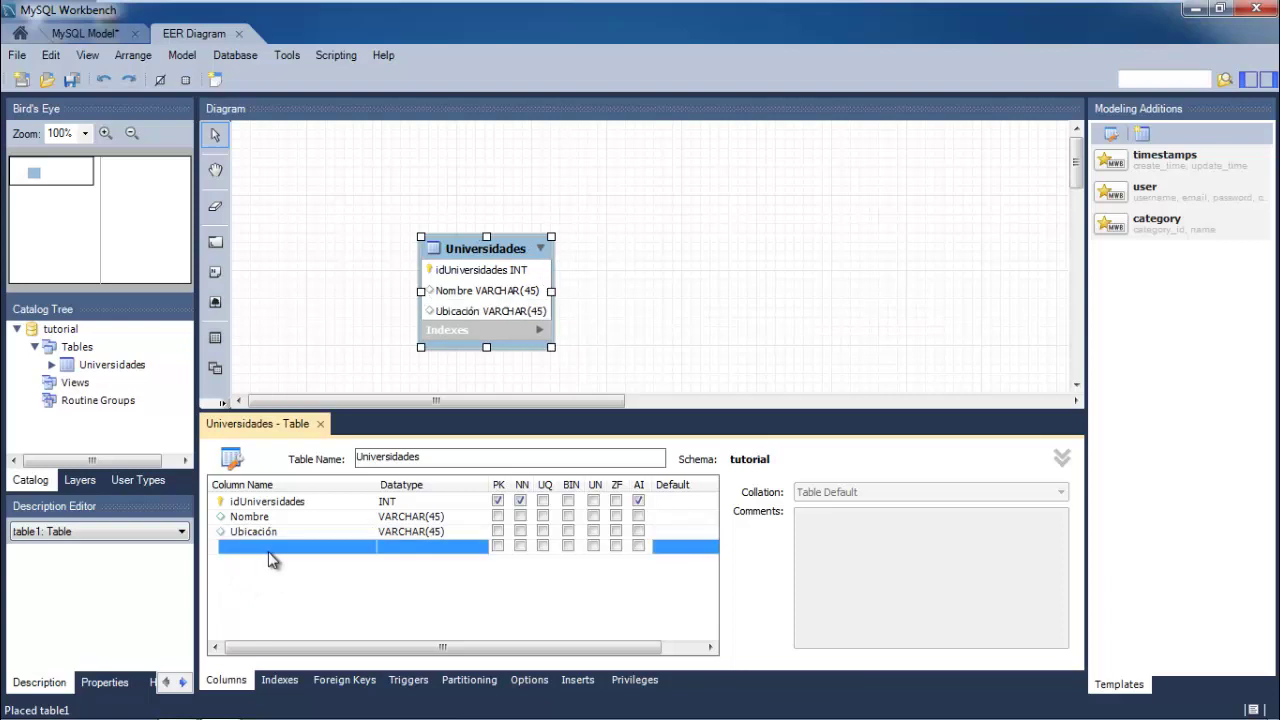
pyautogui.click(268, 551)
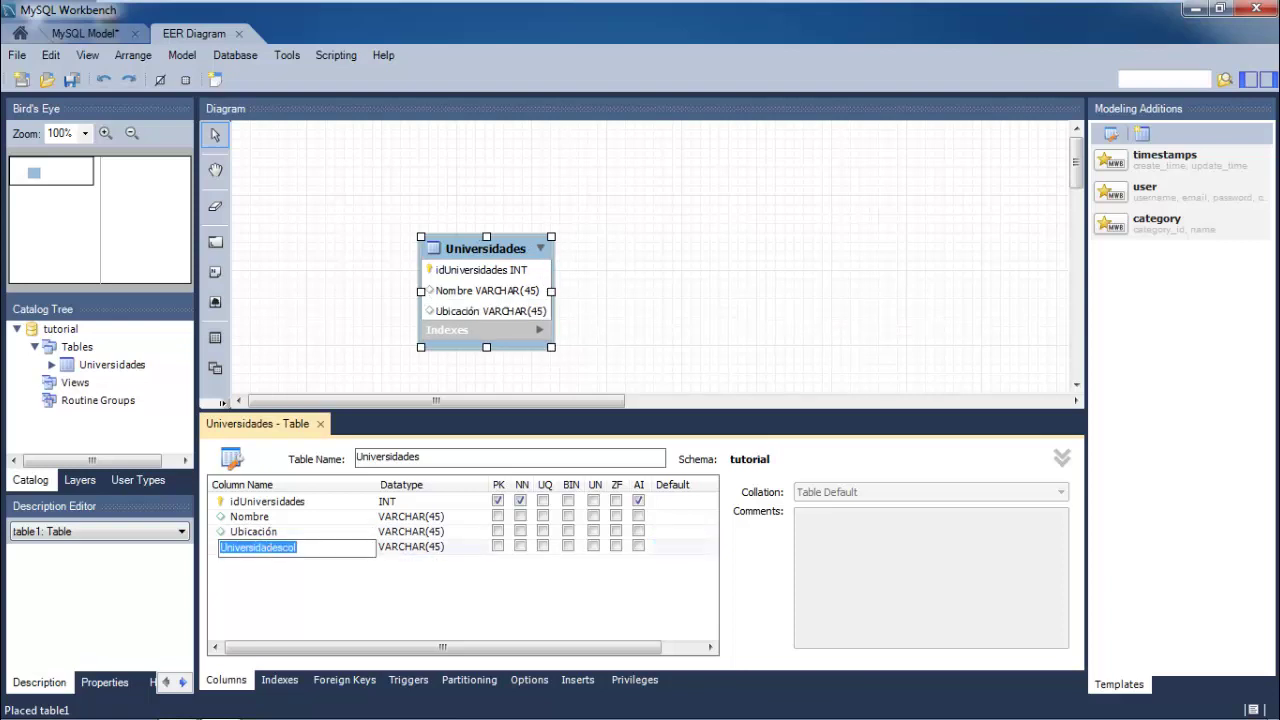
pyautogui.write('Categorá')
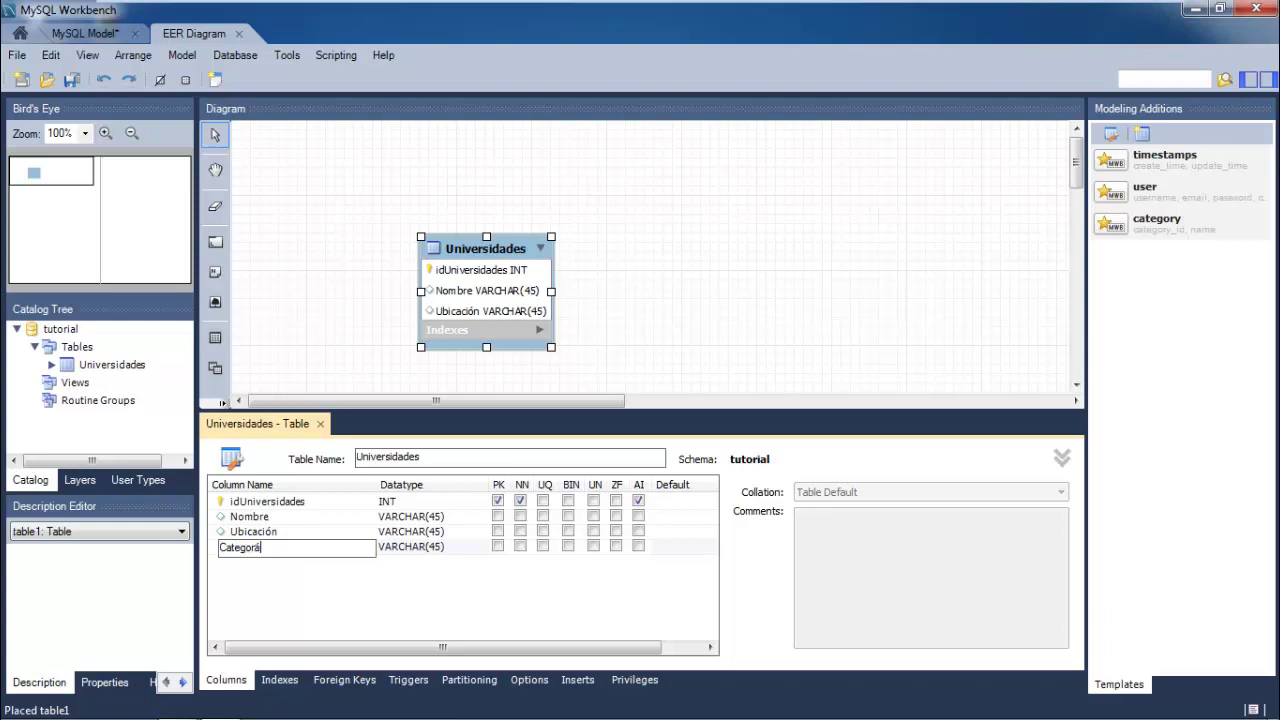
pyautogui.press('BackSpace')
pyautogui.write('ía')
# Add a fifth column named N_Carreras to the Universidades table
pyautogui.click(284, 560)
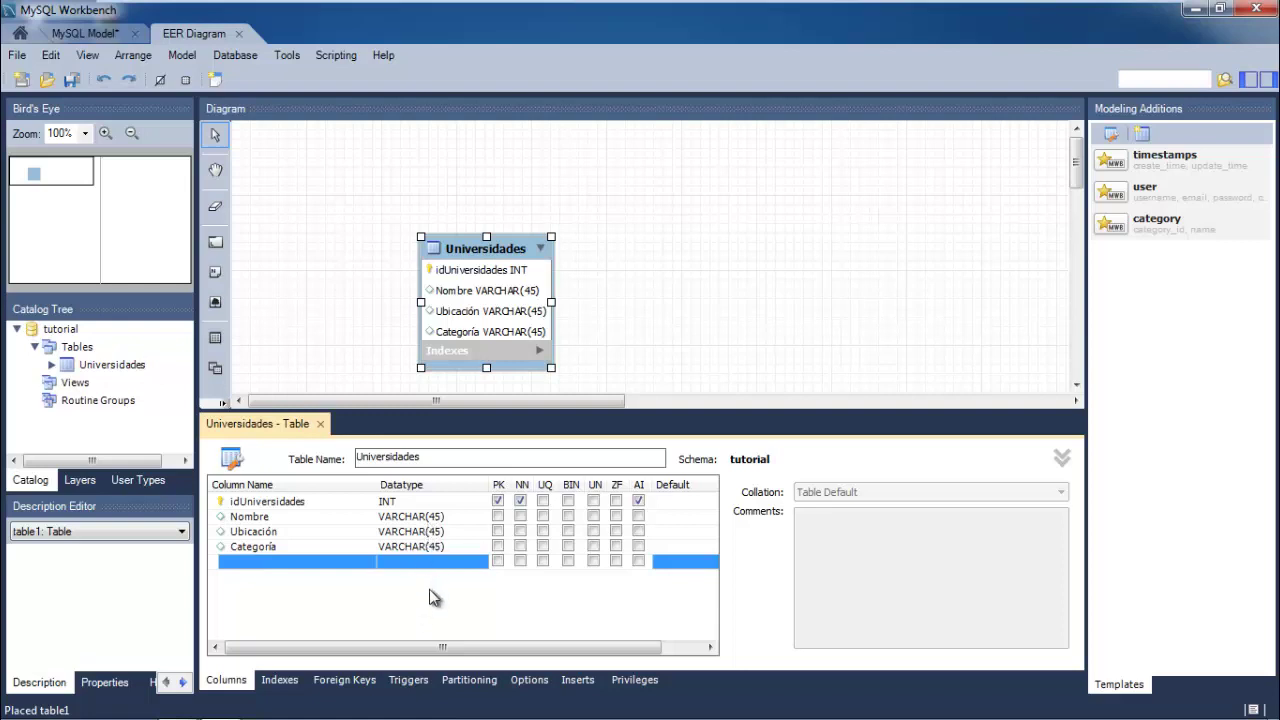
pyautogui.click(350, 561)
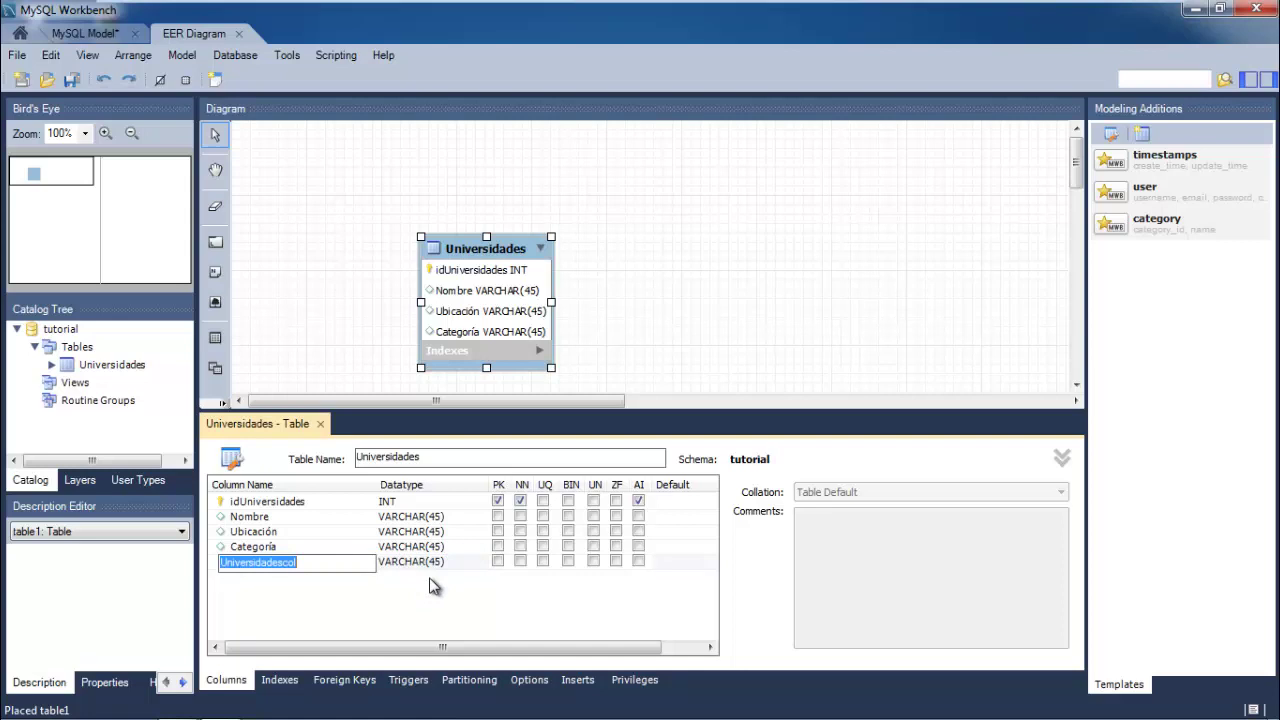
pyautogui.write('N_C')
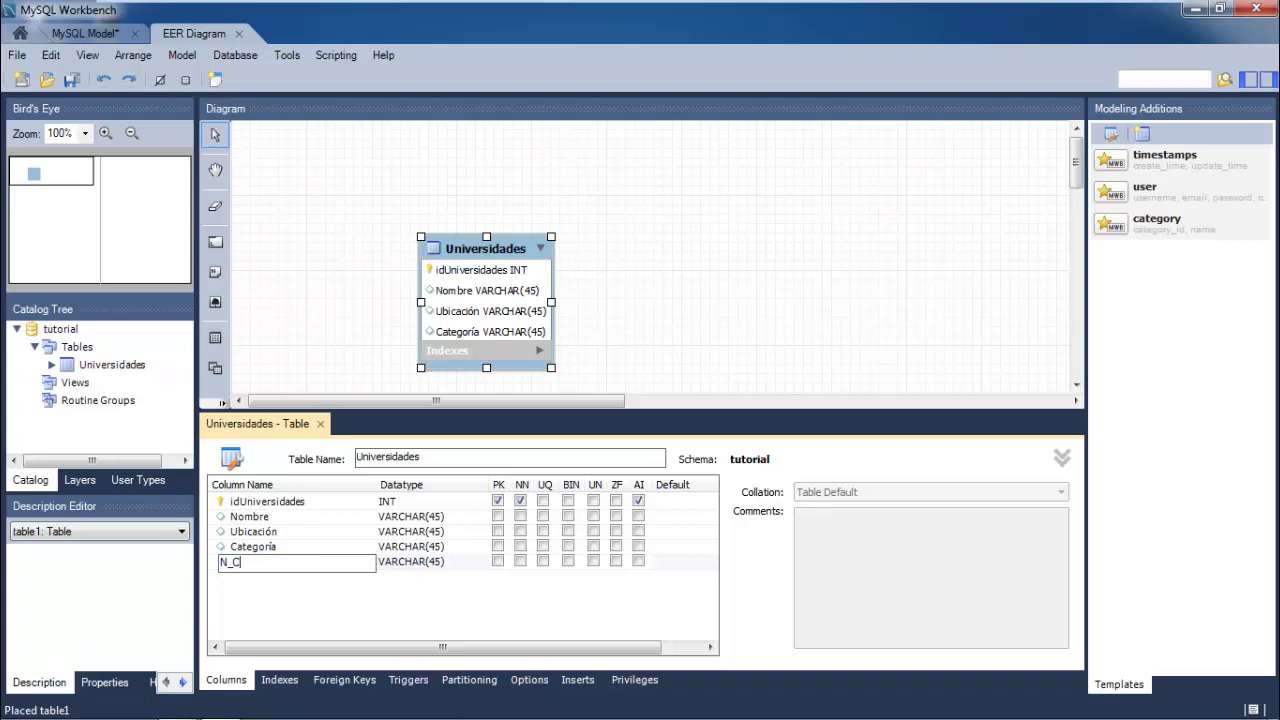
pyautogui.write('arreras')
pyautogui.press('Return')
# Set the datatype of the N_Carreras column in the Universidades table to DECIMAL
pyautogui.click(470, 561)
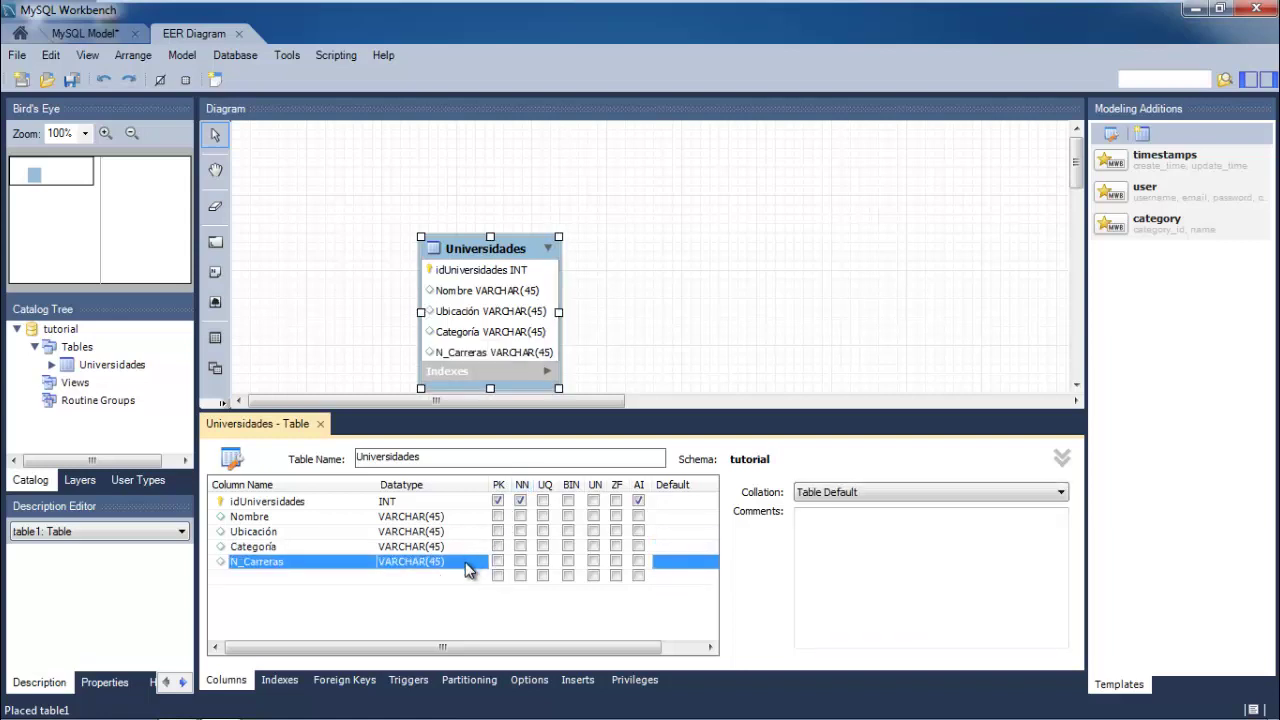
pyautogui.click(471, 564)
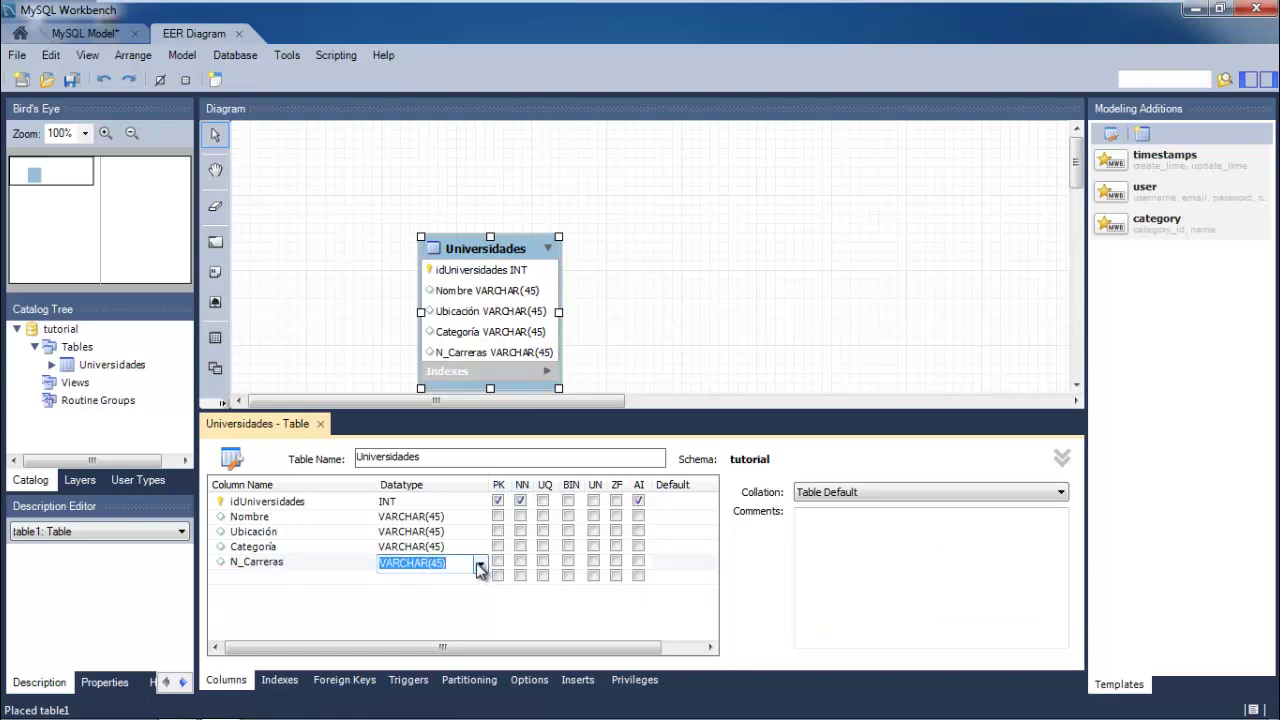
pyautogui.click(479, 566)
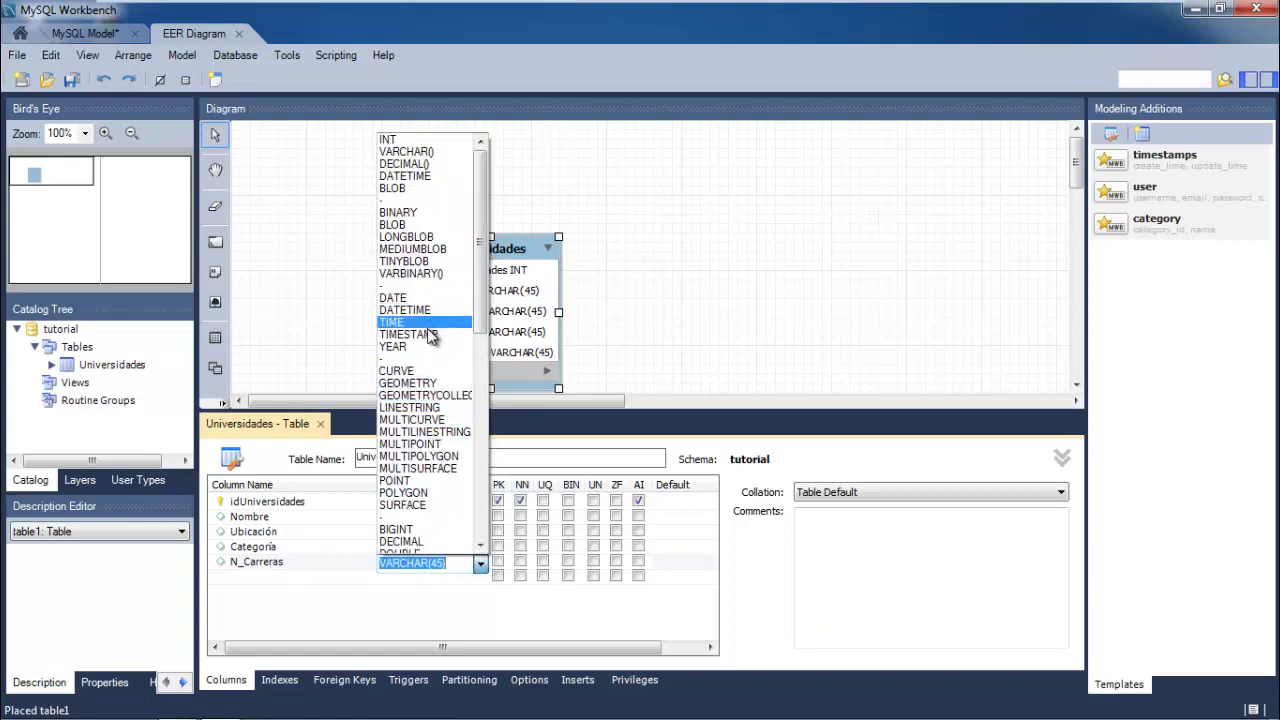
pyautogui.click(440, 512)
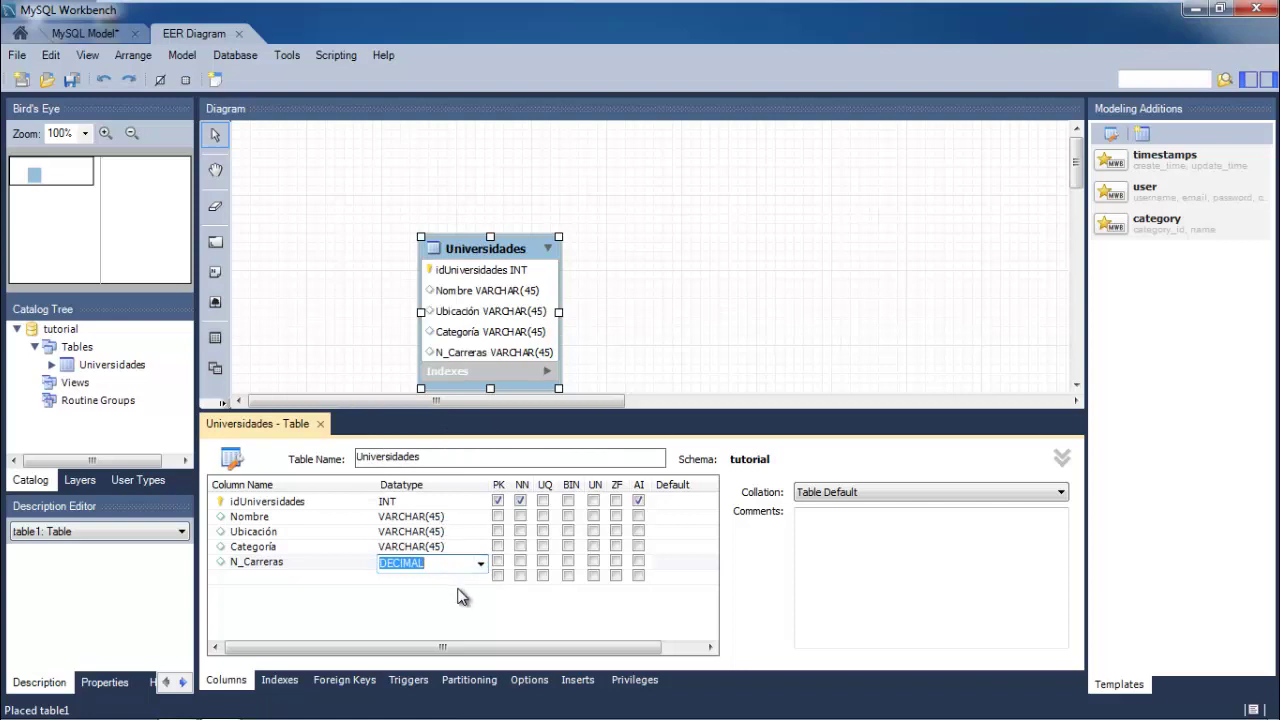
pyautogui.click(474, 605)
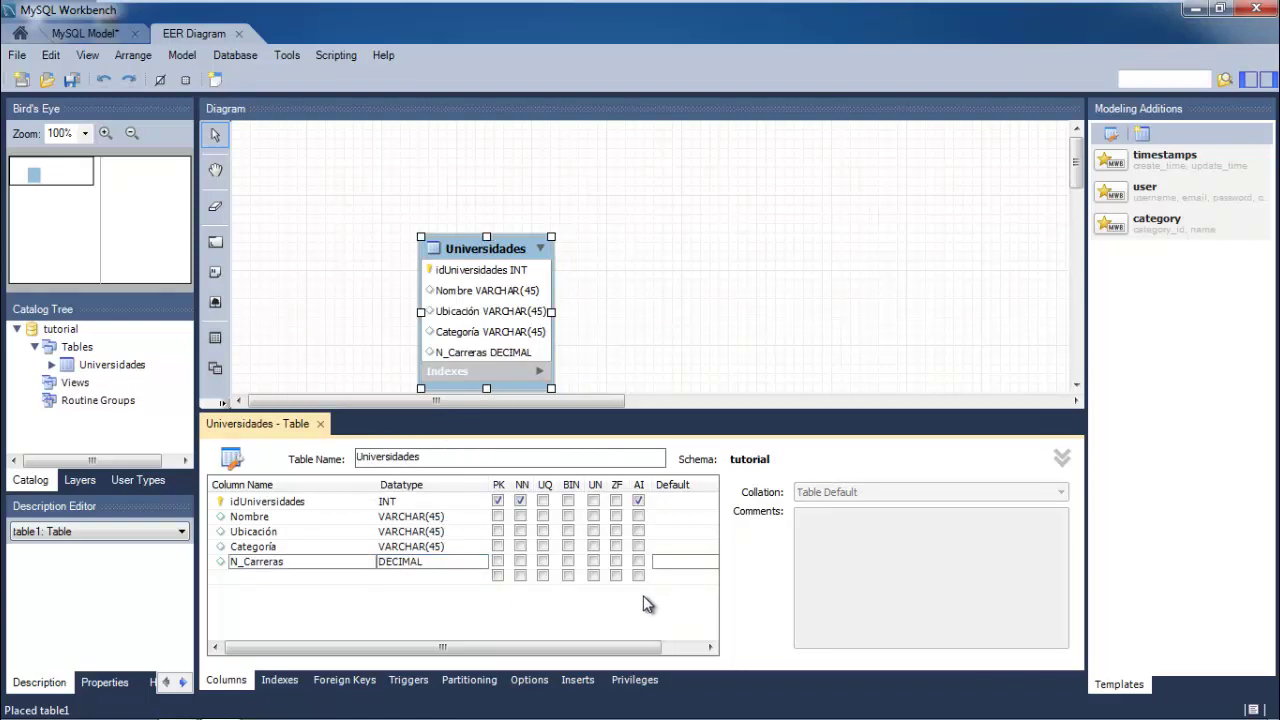
pyautogui.click(629, 283)
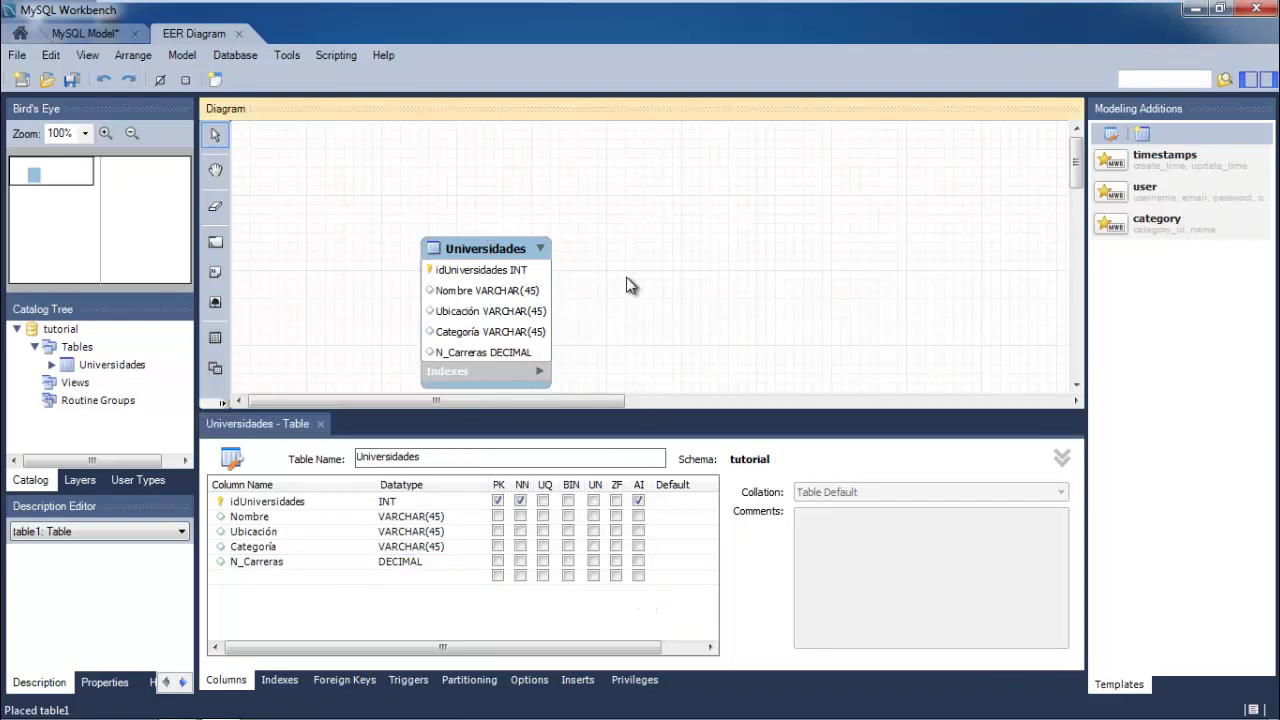
# Move the Universidades table higher in the diagram and place a new table to the right of it
pyautogui.moveTo(493, 237); pyautogui.dragTo(487, 172)
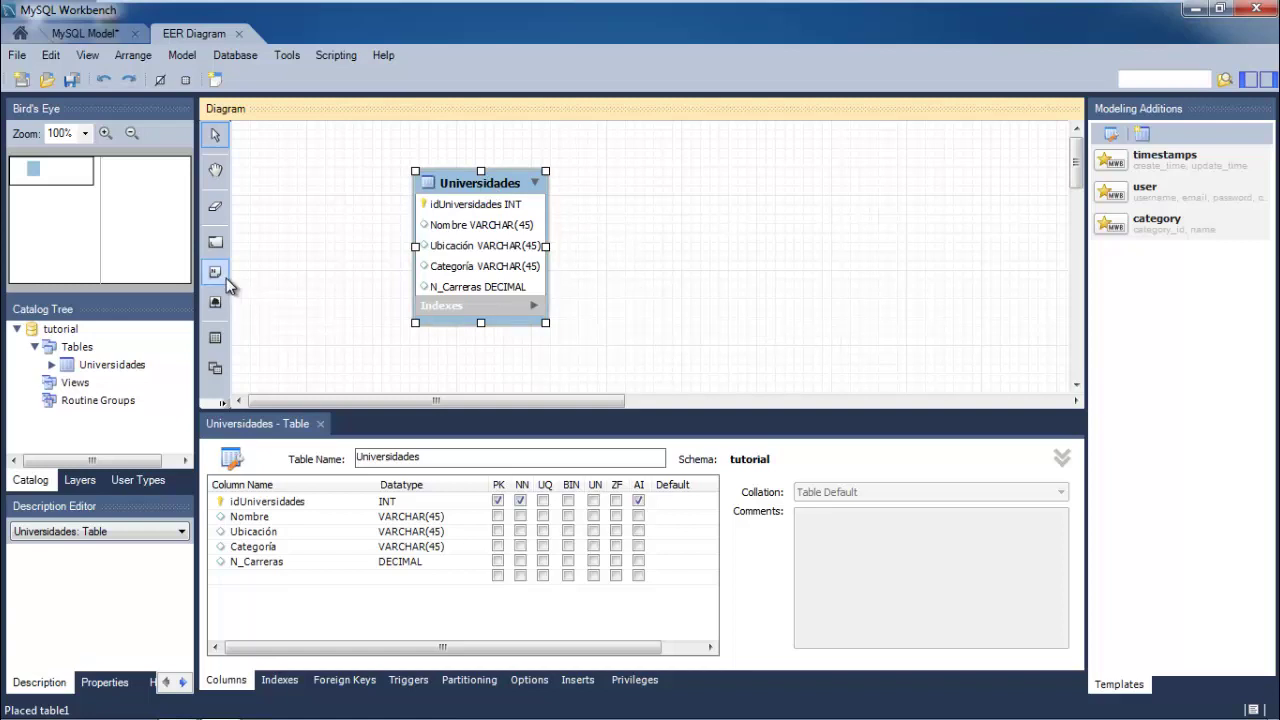
pyautogui.click(215, 337)
pyautogui.click(772, 212)
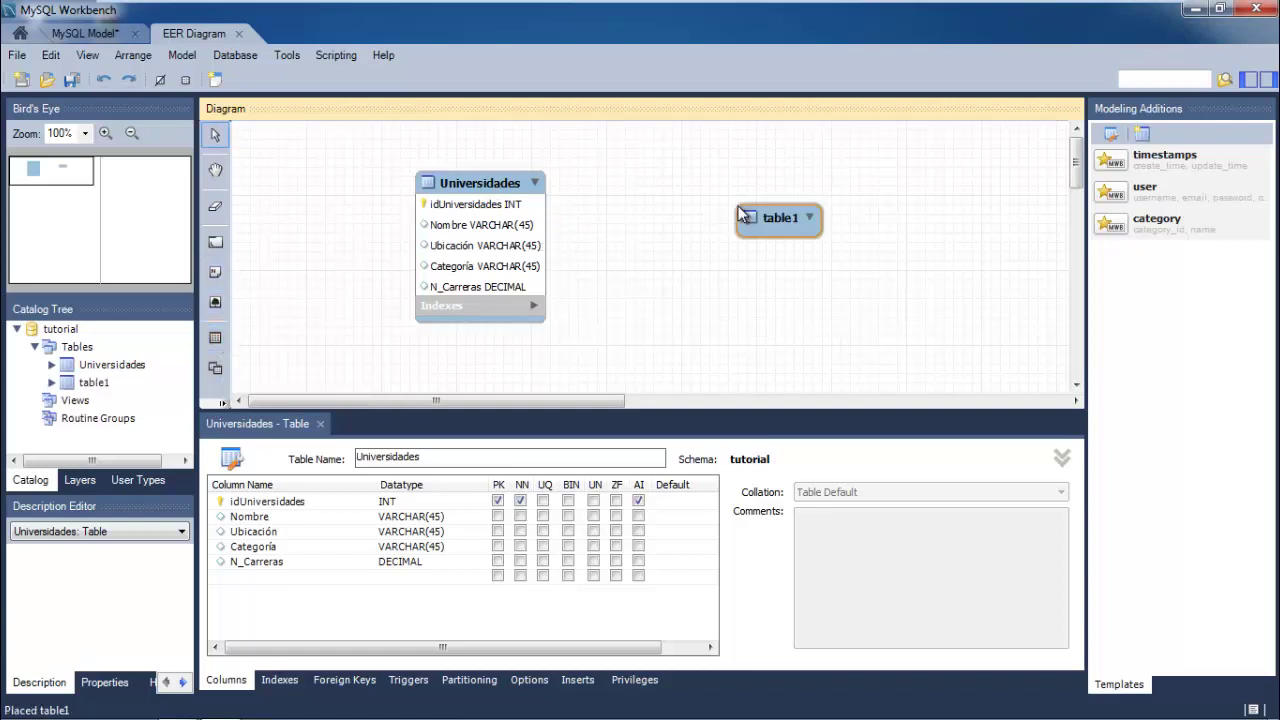
pyautogui.moveTo(803, 230); pyautogui.dragTo(758, 206)
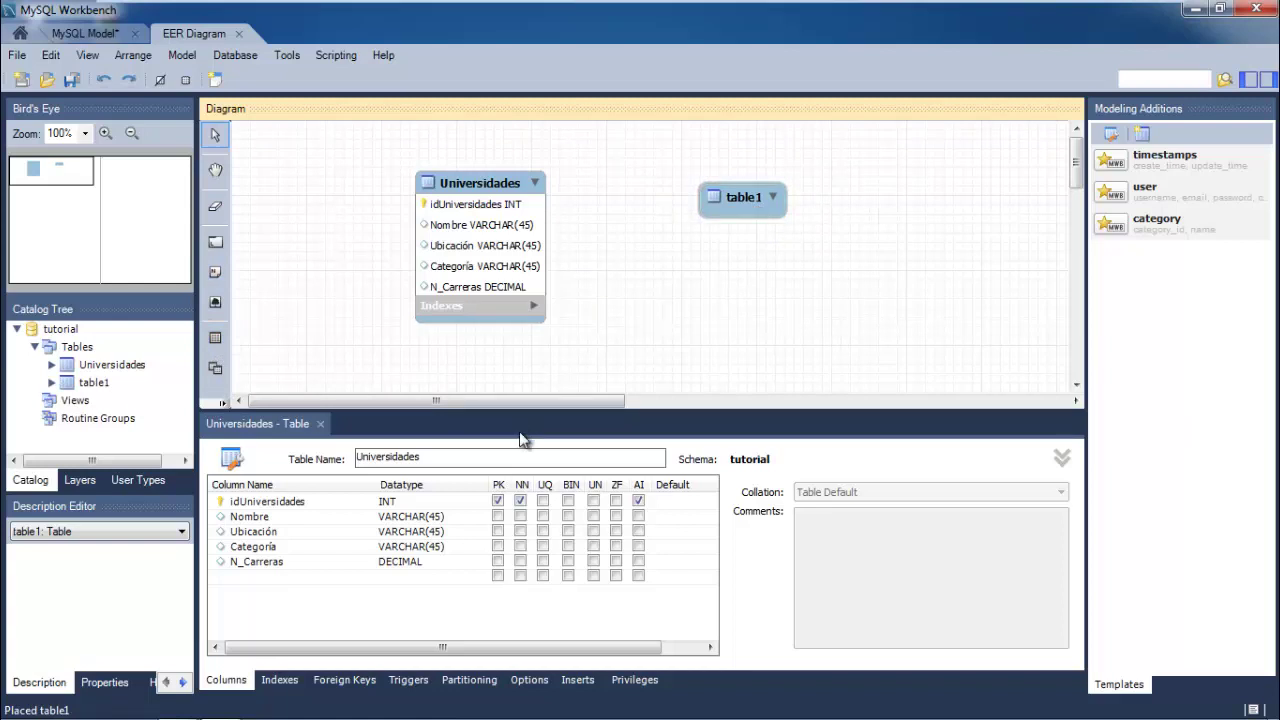
# Open the new table for editing and rename it Costo
pyautogui.doubleClick(740, 205)
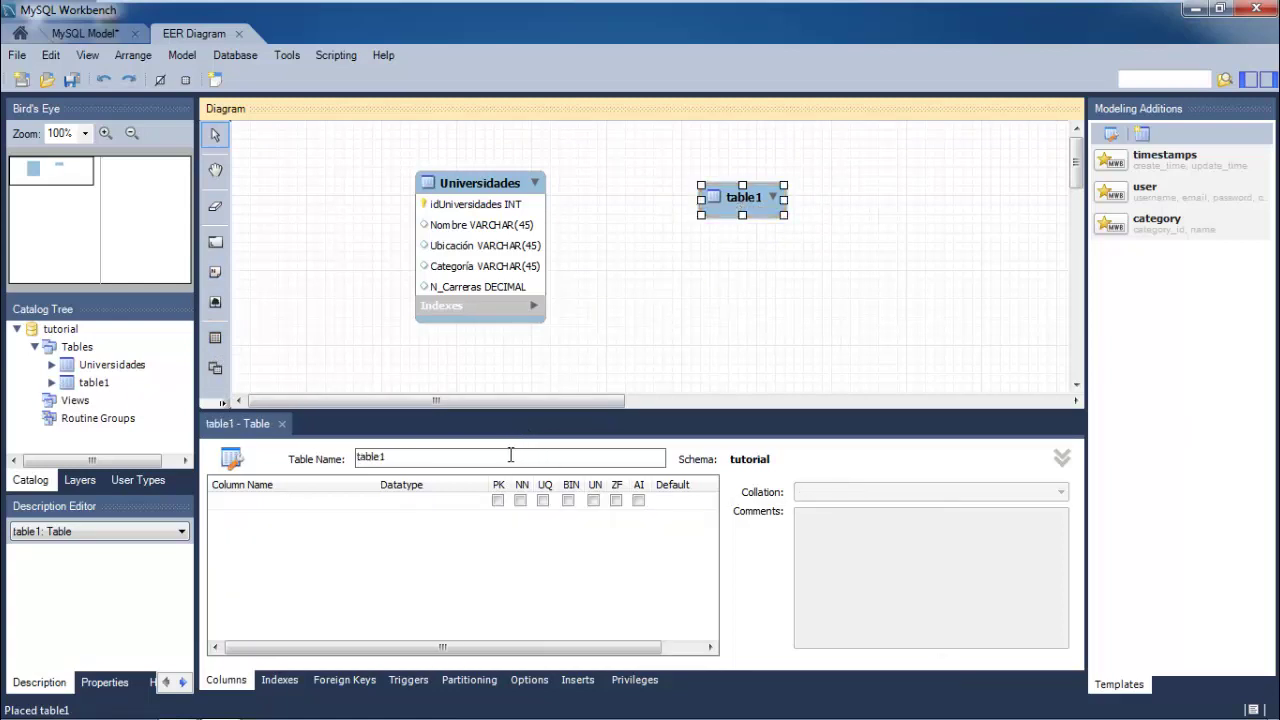
pyautogui.moveTo(509, 451); pyautogui.dragTo(340, 452)
pyautogui.write('C')
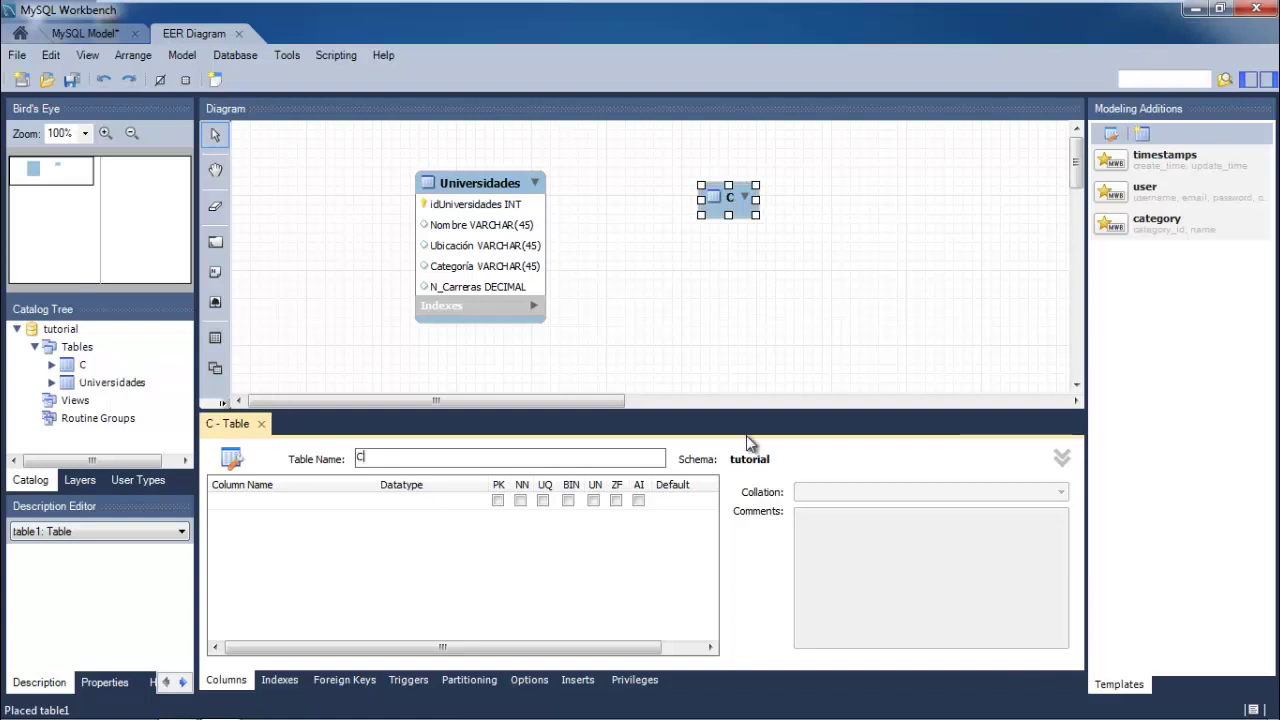
pyautogui.write('osto')
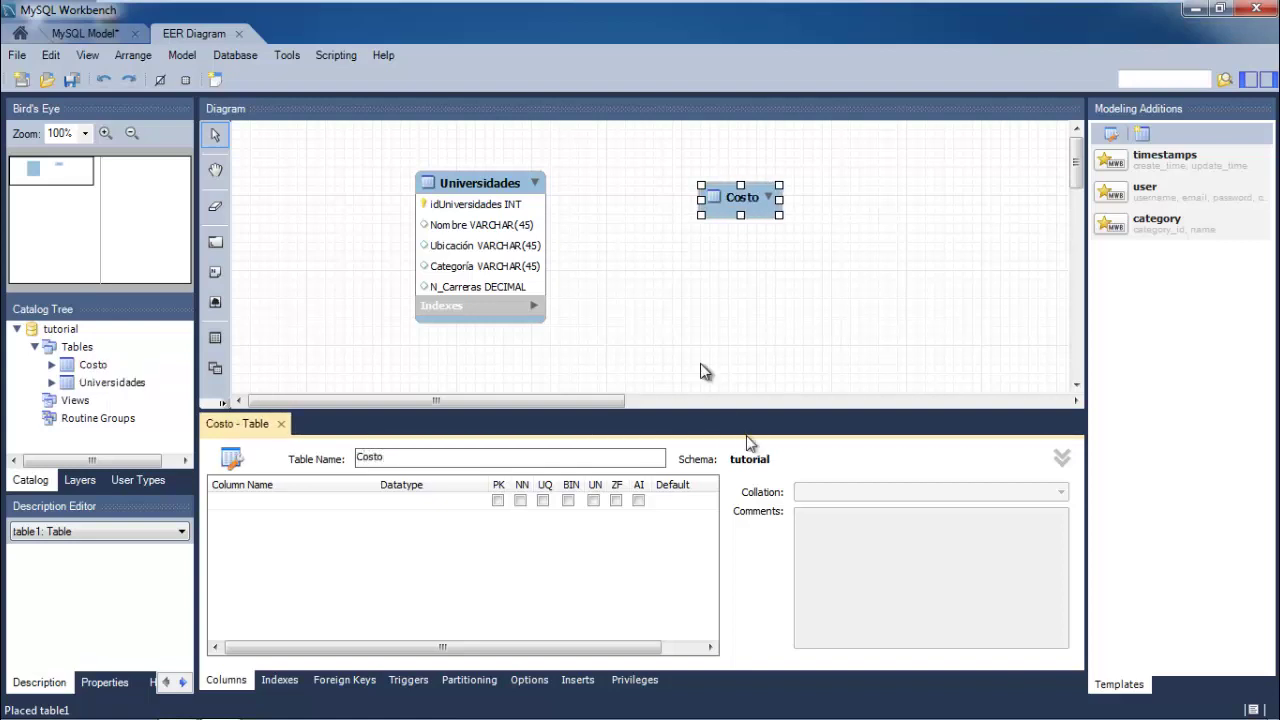
# Add the primary key column idCosto with datatype INT to the Costo table and enter an ID comment for it
pyautogui.click(340, 521)
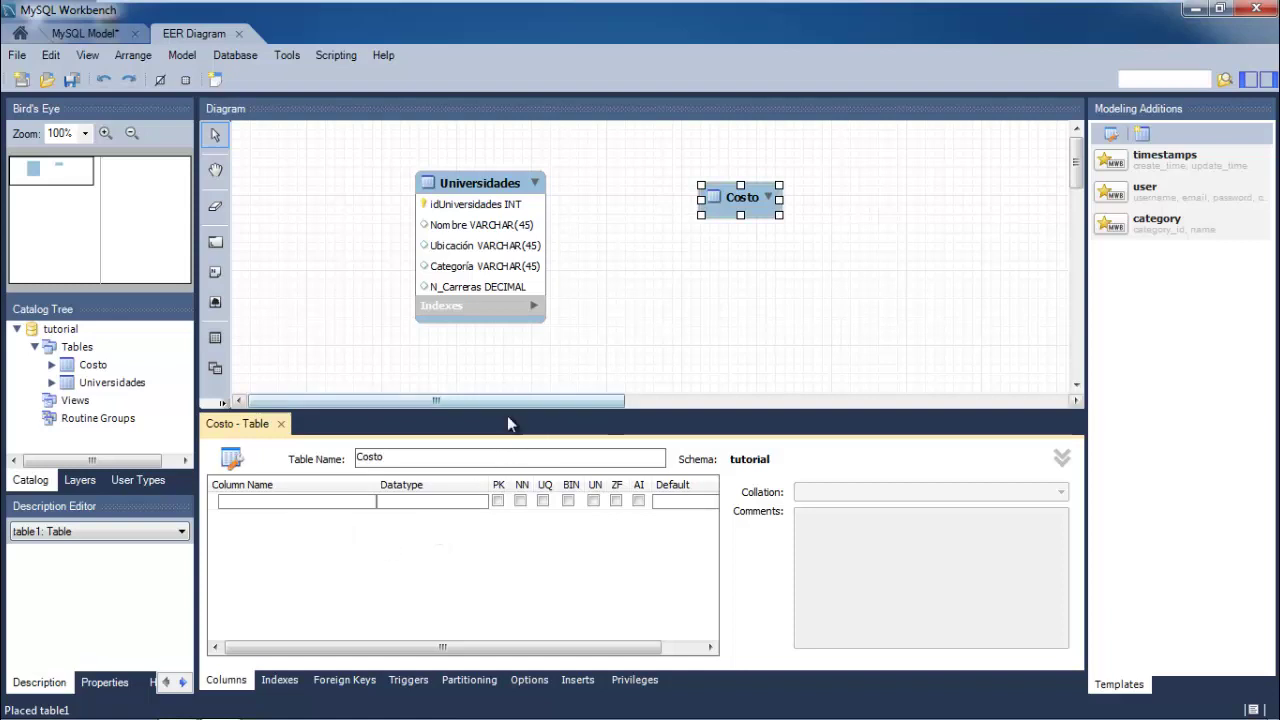
pyautogui.click(434, 458)
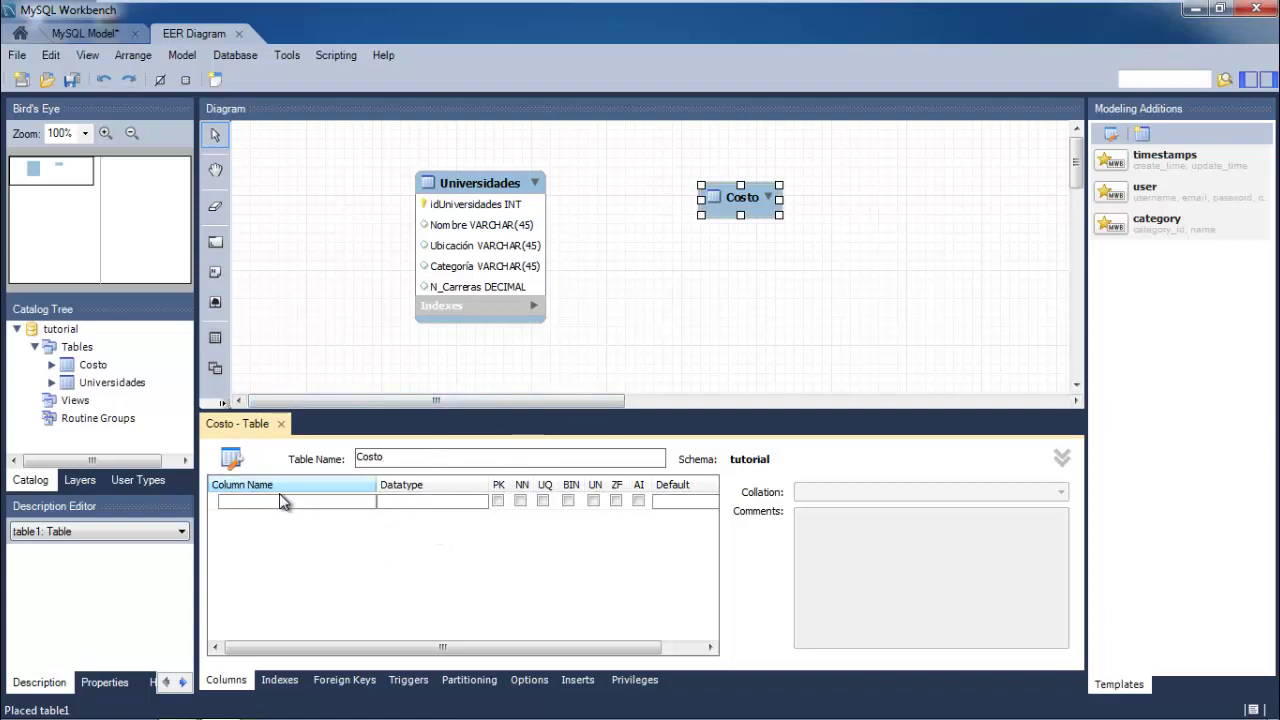
pyautogui.click(287, 502)
pyautogui.click(288, 503)
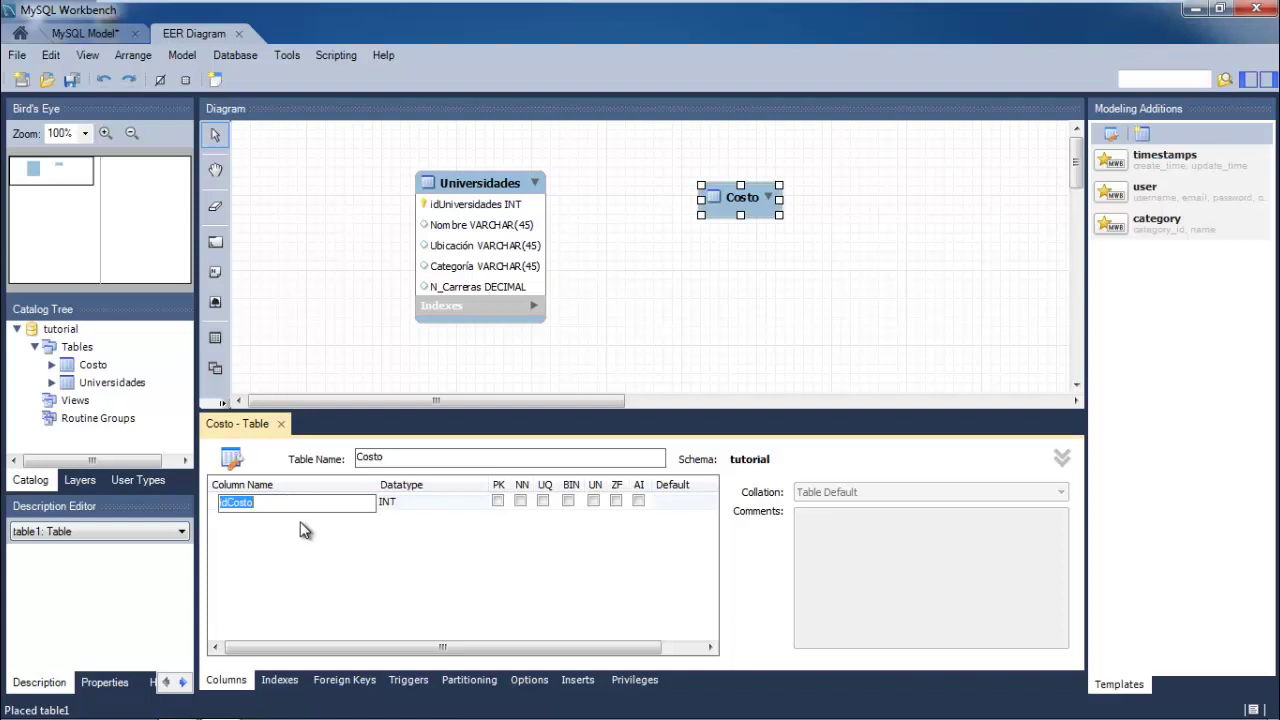
pyautogui.click(299, 520)
pyautogui.click(305, 507)
pyautogui.click(1012, 550)
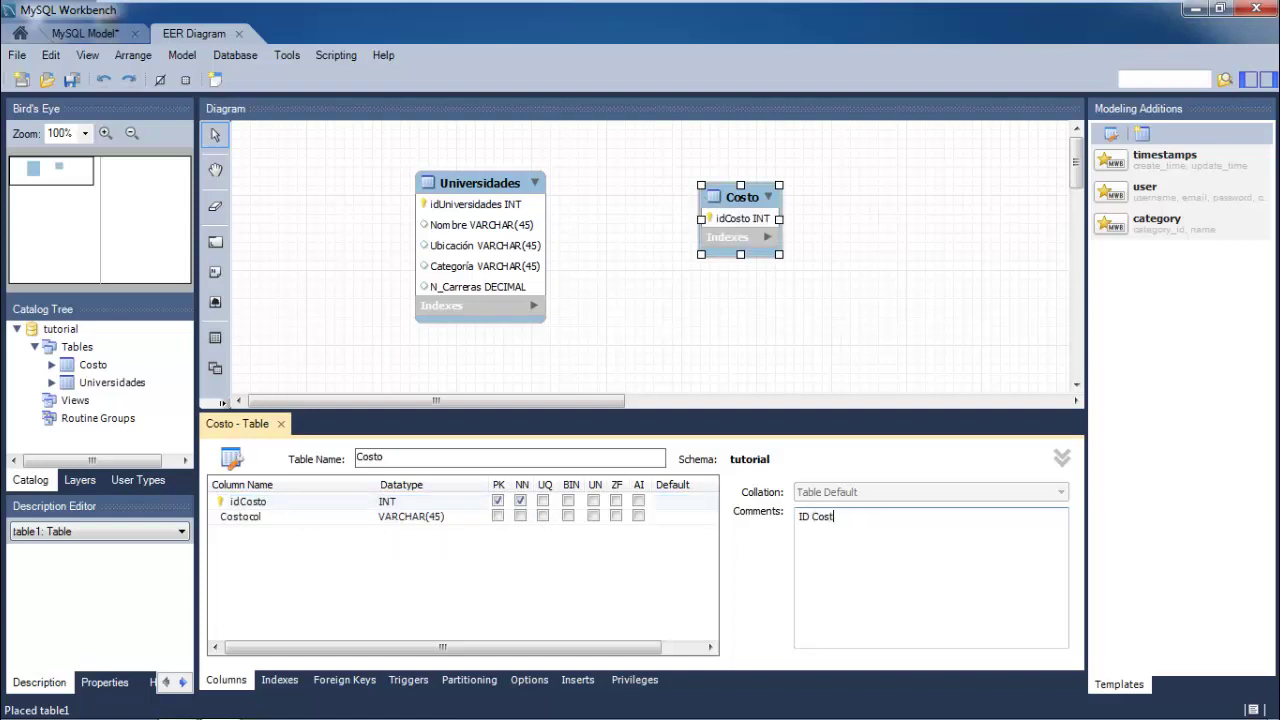
pyautogui.click(277, 545)
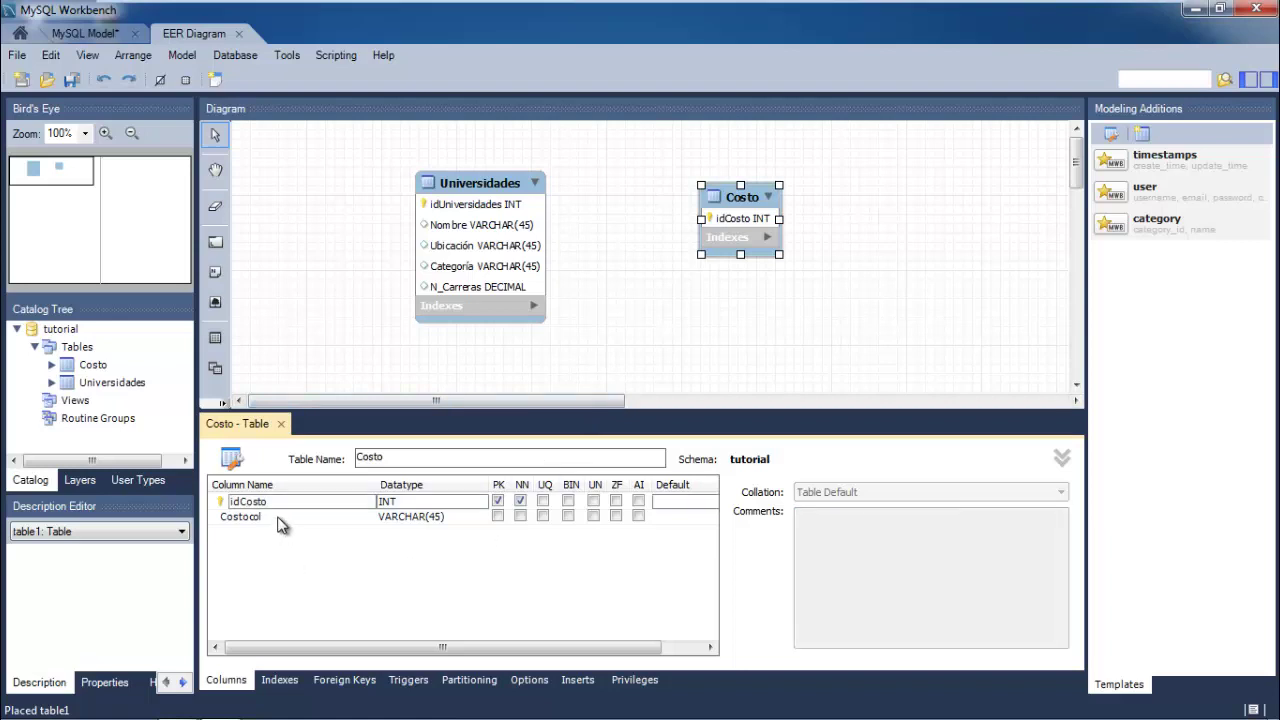
# Add two columns named Costo_Carrera and Costo_Semestra to the Costo table
pyautogui.click(284, 517)
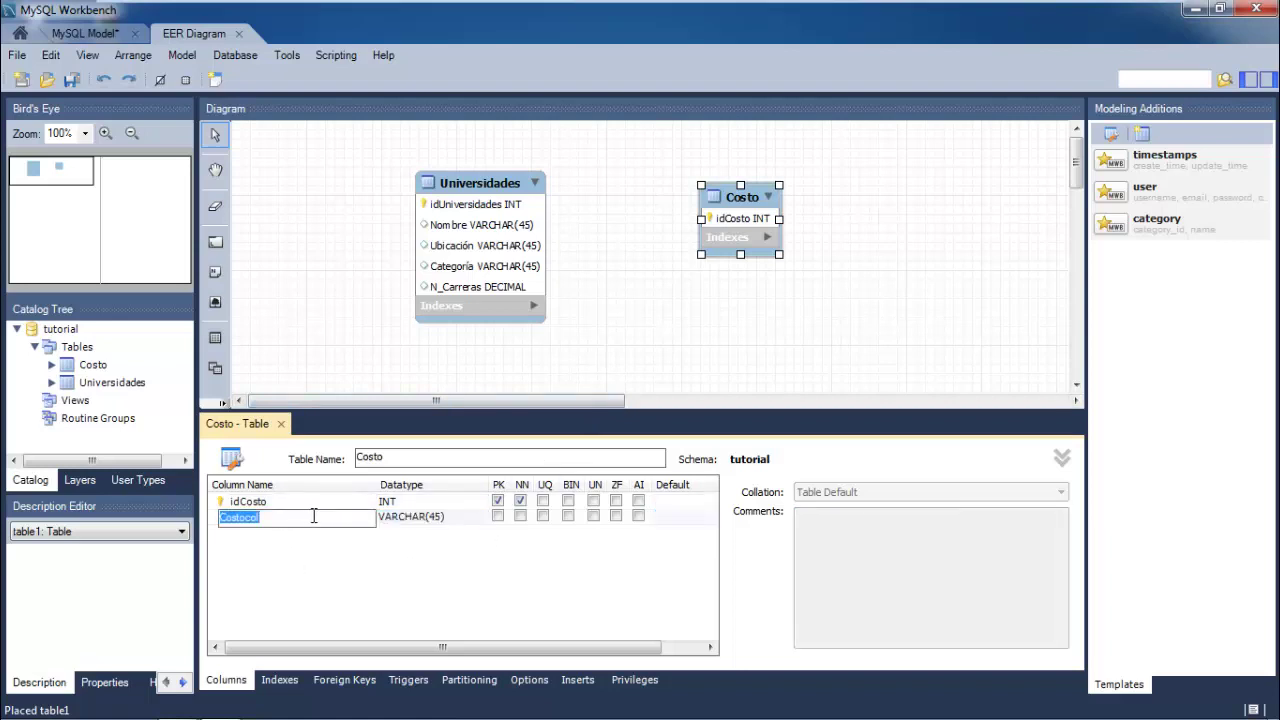
pyautogui.write('Carrera')
pyautogui.click(268, 532)
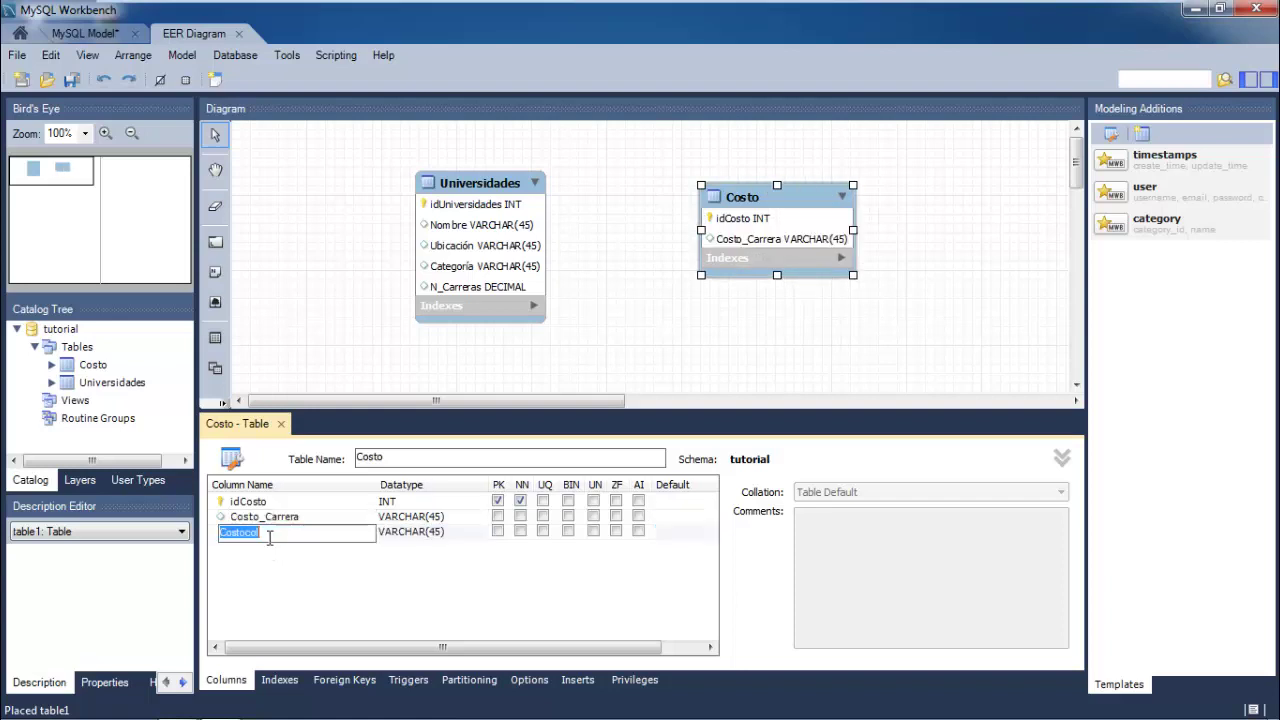
pyautogui.write('Costo_Semestra')
pyautogui.click(436, 531)
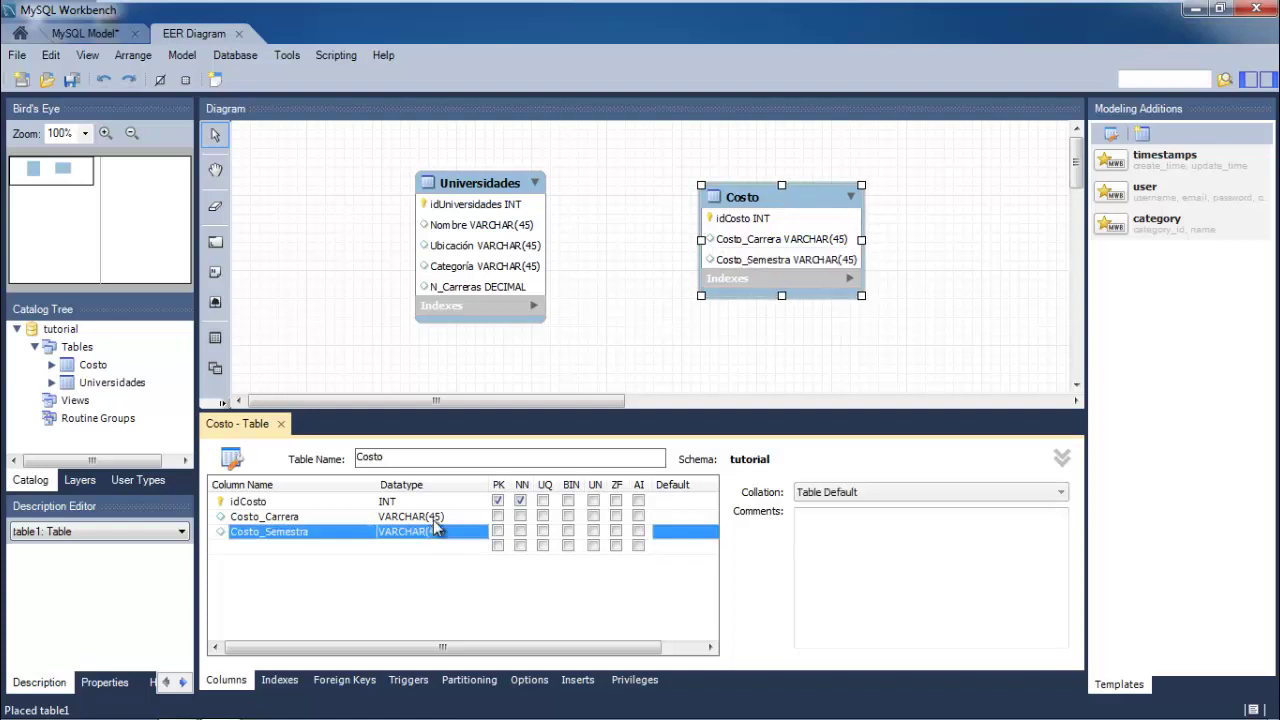
# Set the datatype of the Costo_Carrera column to DECIMAL
pyautogui.click(474, 519)
pyautogui.click(478, 524)
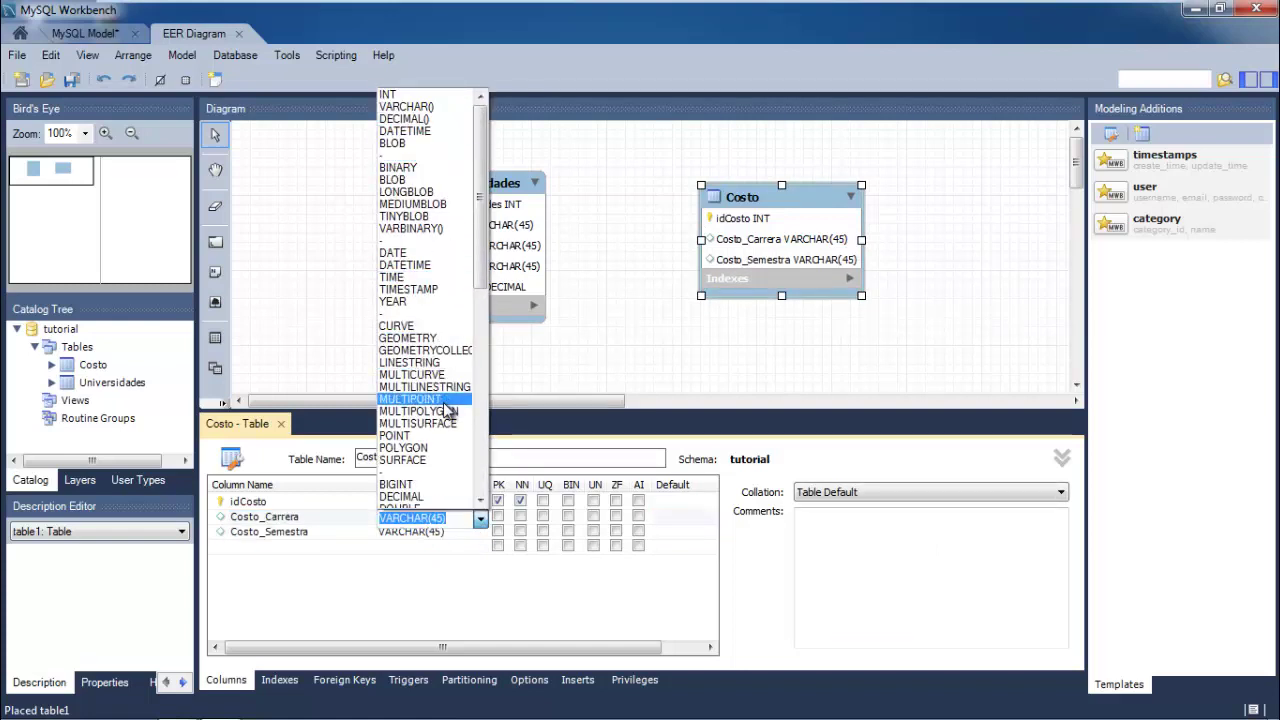
pyautogui.write('d')
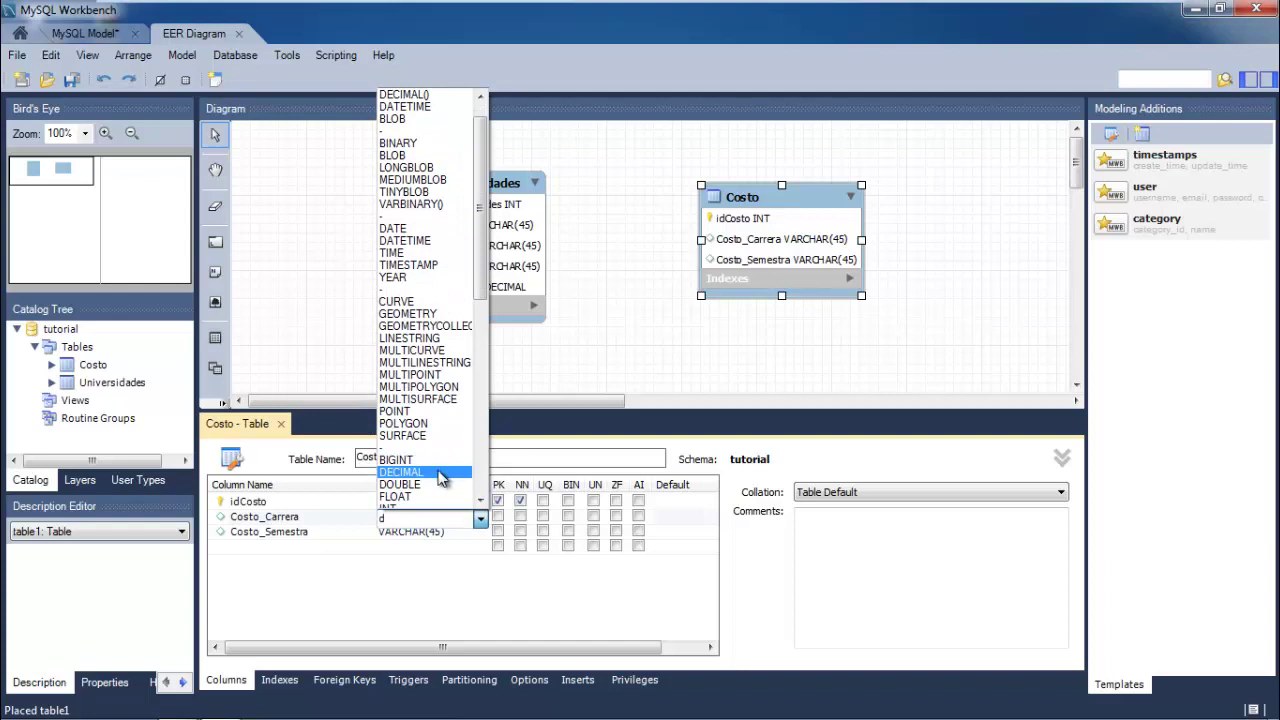
pyautogui.click(440, 472)
# Set the datatype of the Costo_Semestra column to DECIMAL
pyautogui.doubleClick(425, 533)
pyautogui.write('d')
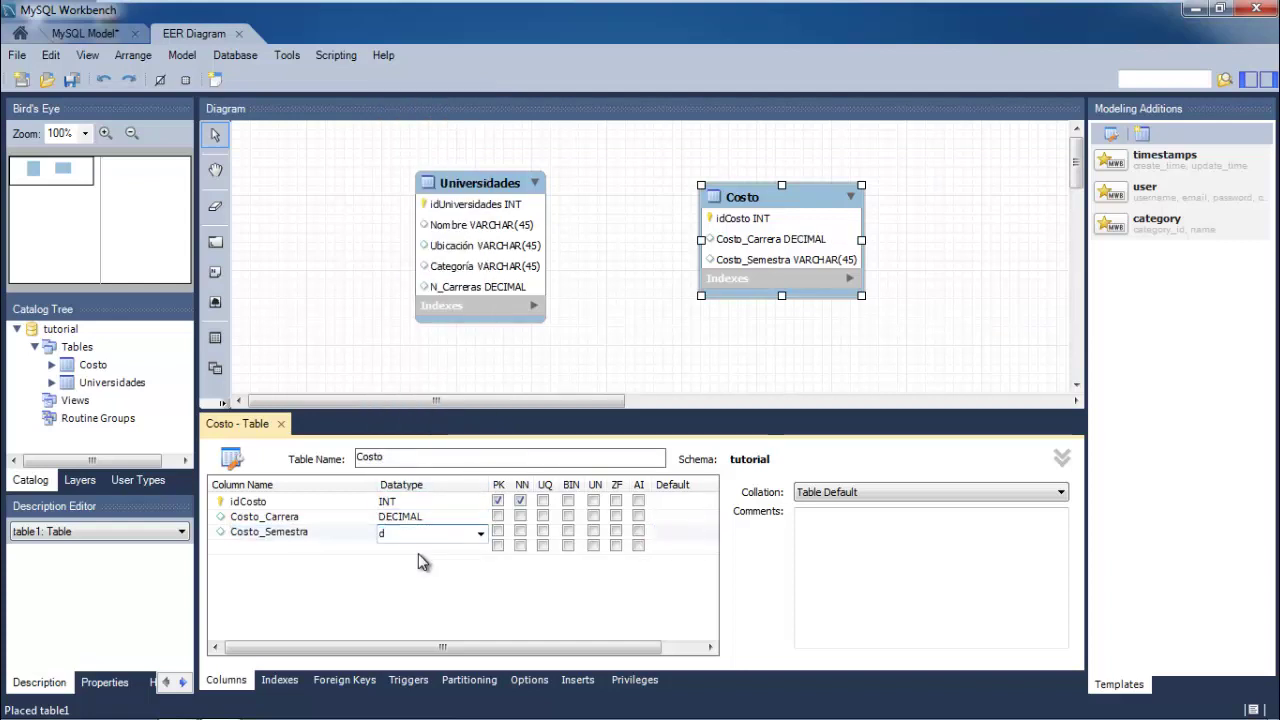
pyautogui.press('Return')
pyautogui.click(765, 417)
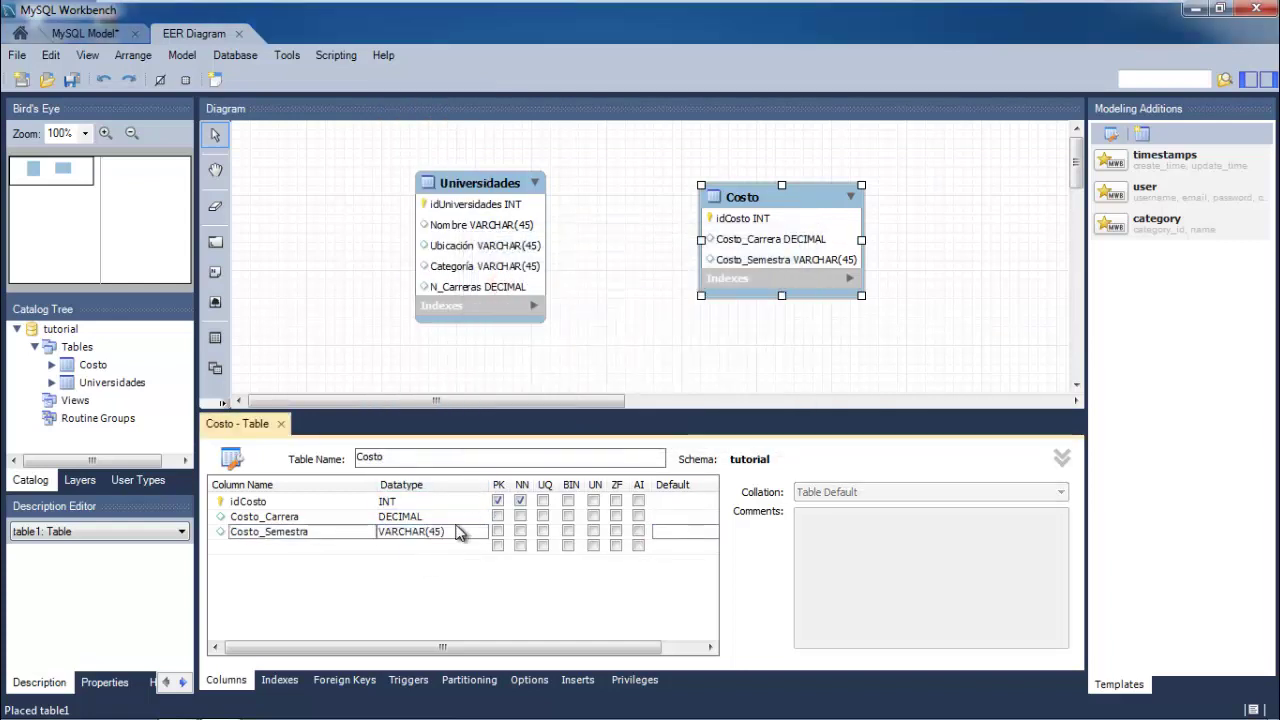
pyautogui.doubleClick(455, 531)
pyautogui.write('d')
pyautogui.click(480, 533)
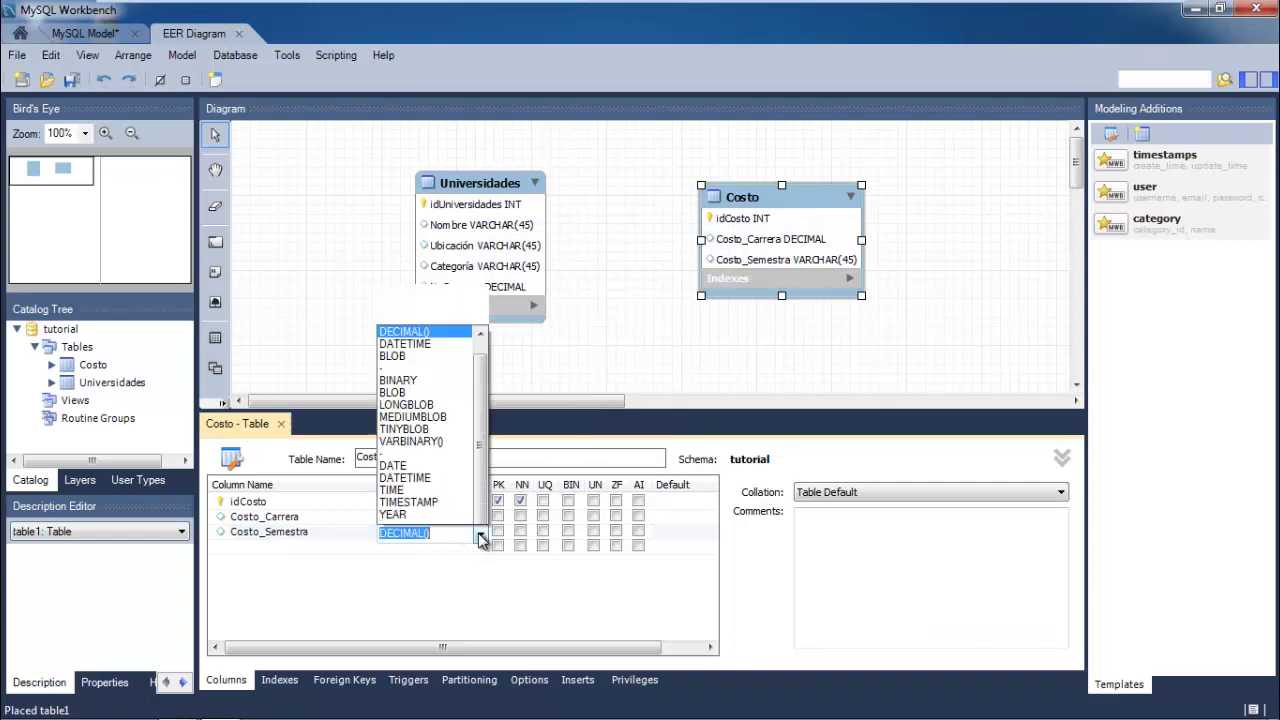
pyautogui.click(455, 490)
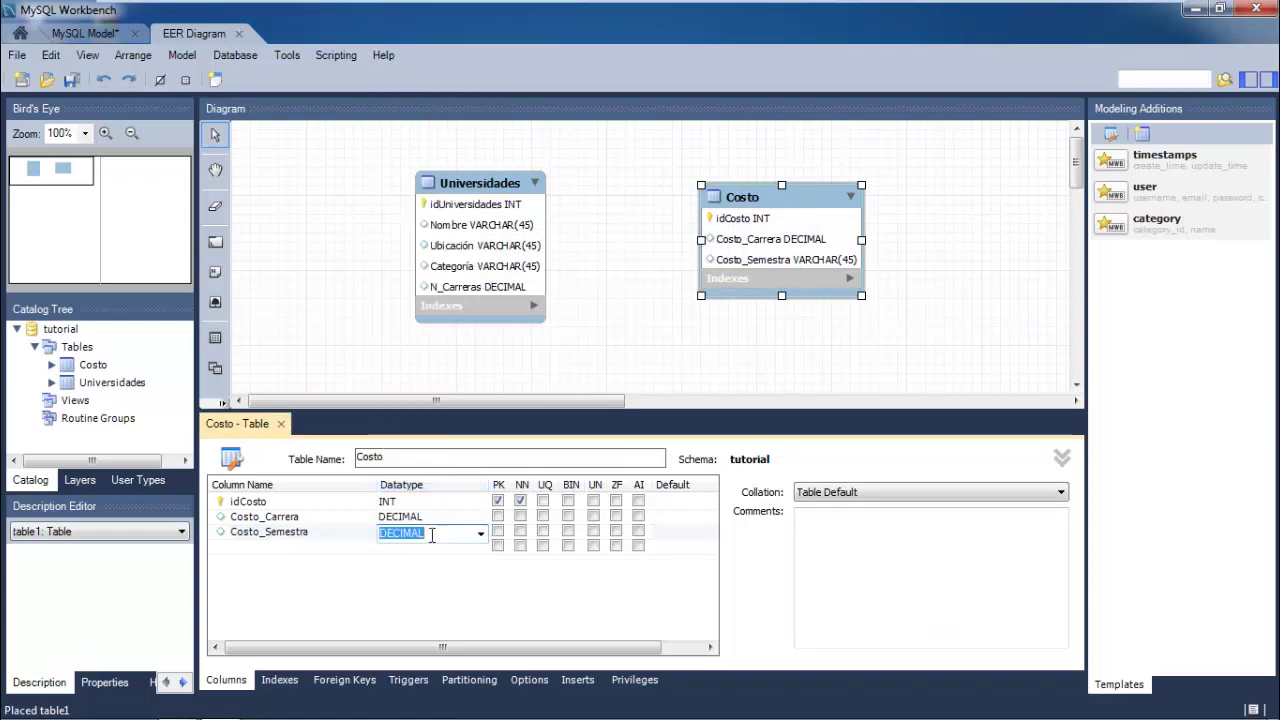
# Add a fourth column named fecha with datatype DATE to the Costo table
pyautogui.click(338, 548)
pyautogui.click(334, 546)
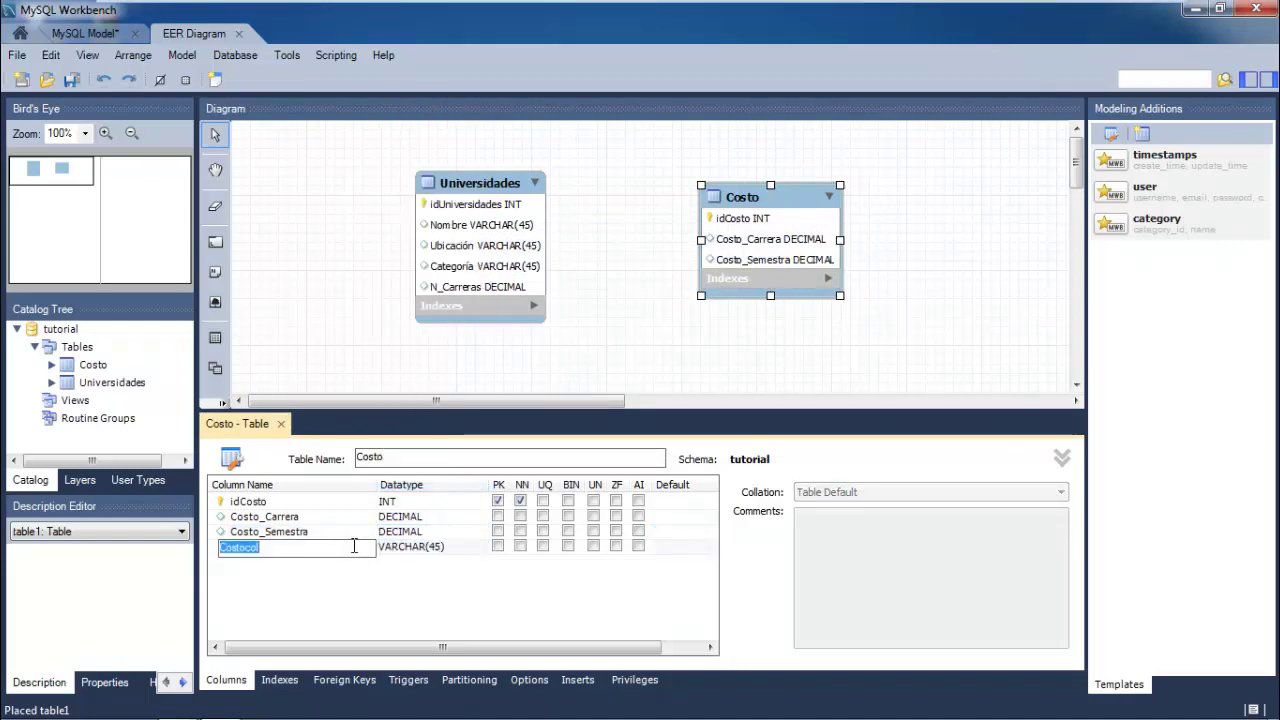
pyautogui.write('fec')
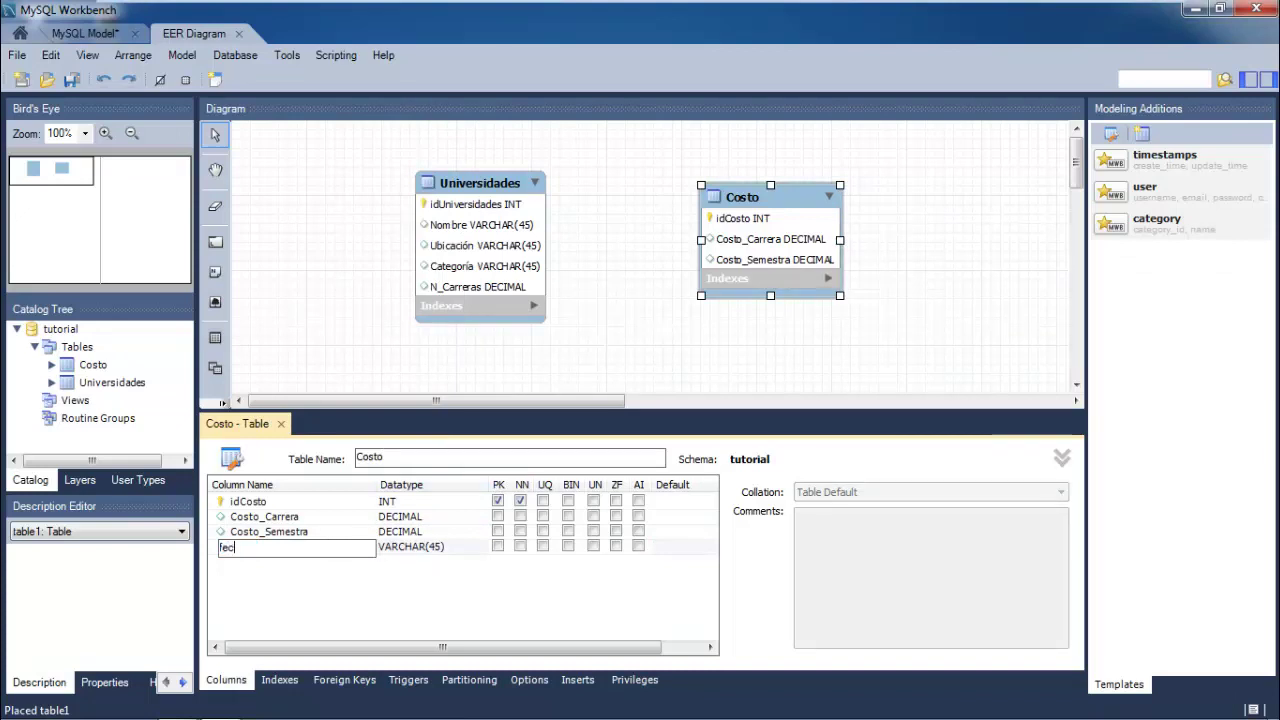
pyautogui.write('ha')
pyautogui.click(410, 552)
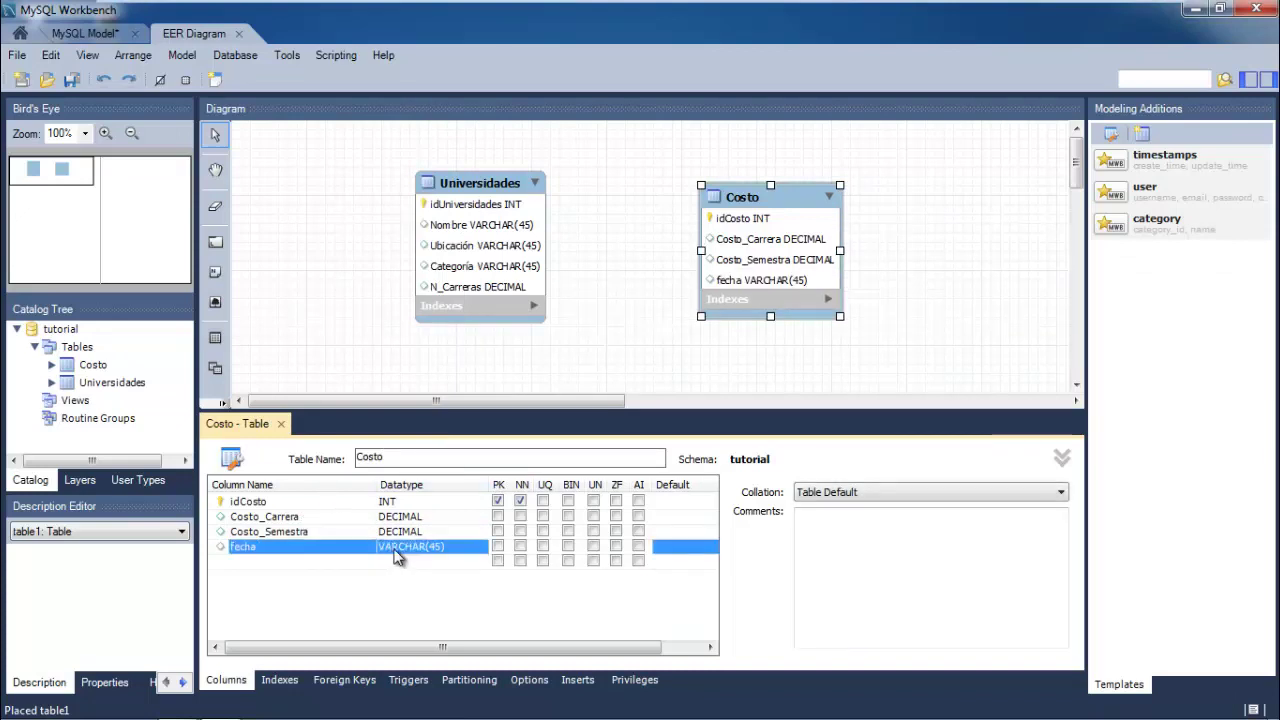
pyautogui.click(479, 549)
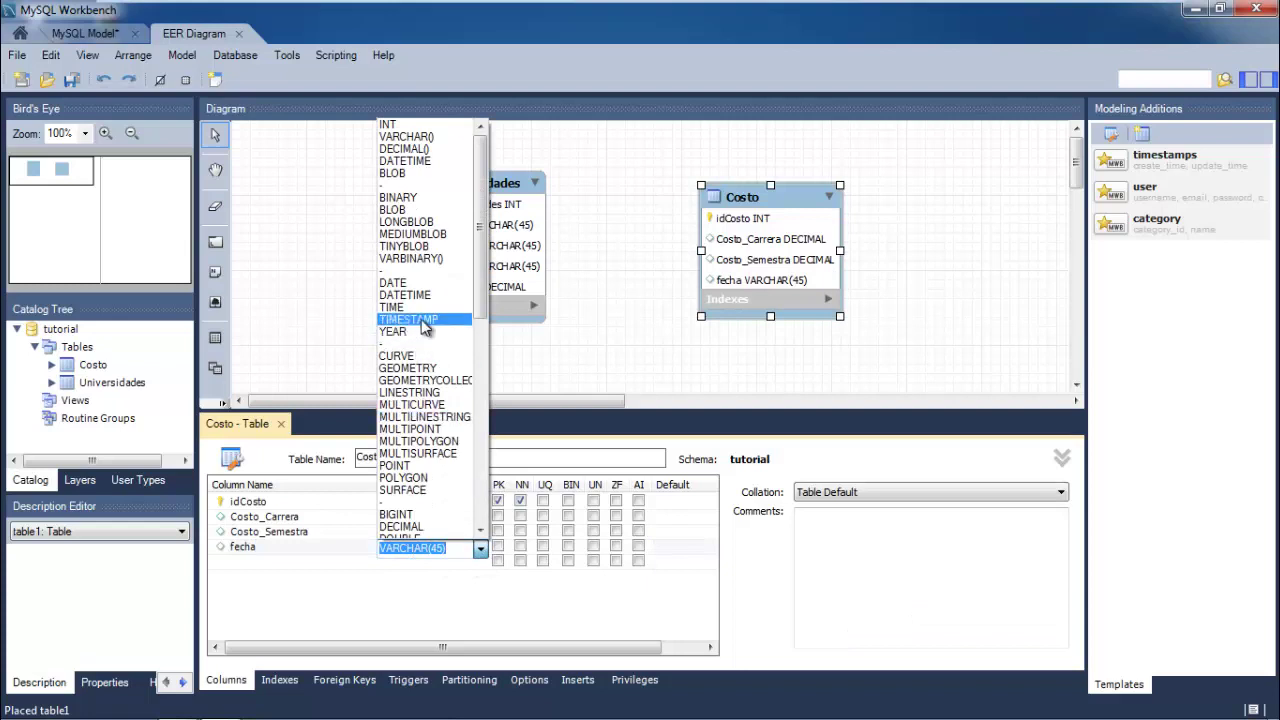
pyautogui.click(428, 285)
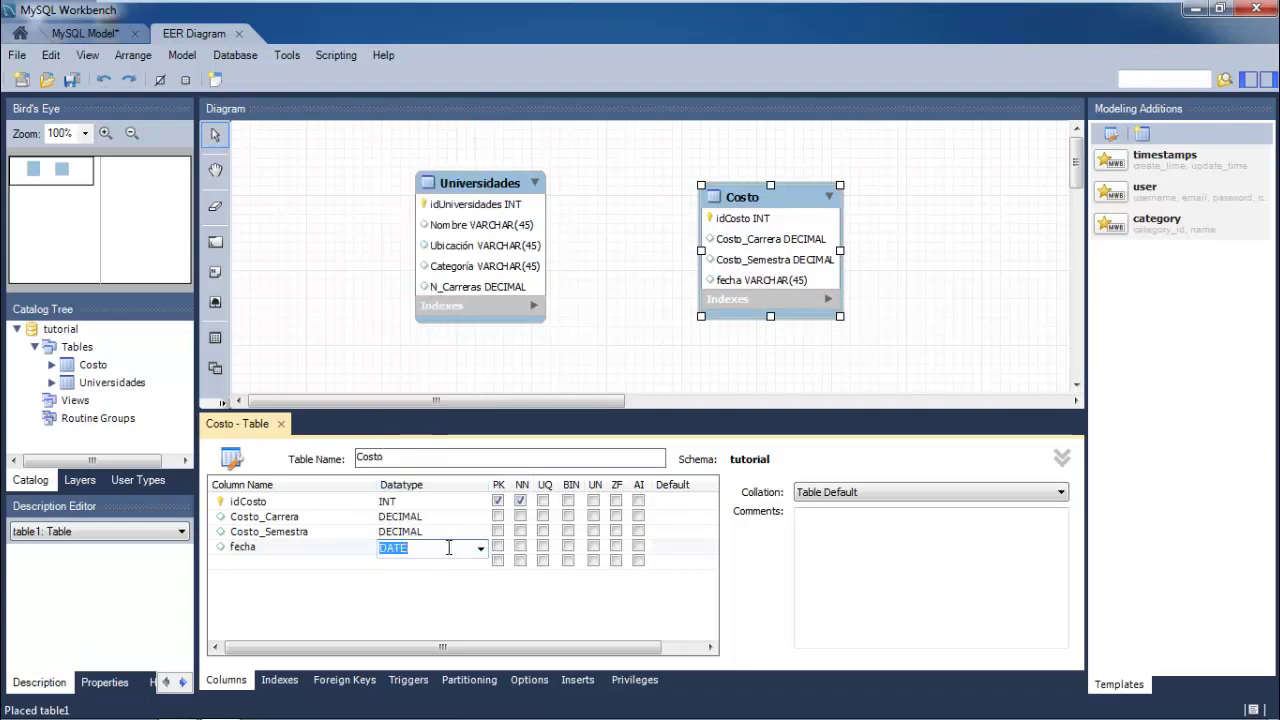
pyautogui.press('Return')
pyautogui.click(447, 598)
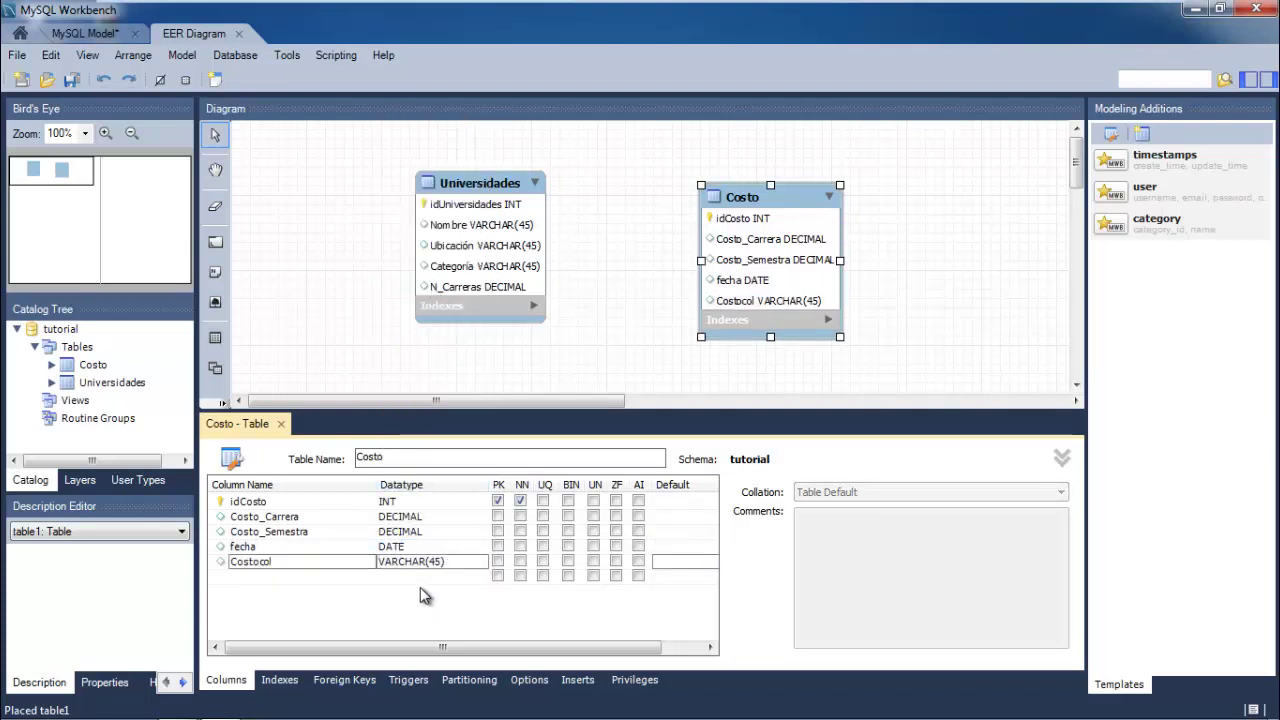
# Delete the surplus Costocol column below fecha from the Costo table
pyautogui.click(327, 561)
pyautogui.rightClick(326, 561)
pyautogui.click(449, 529)
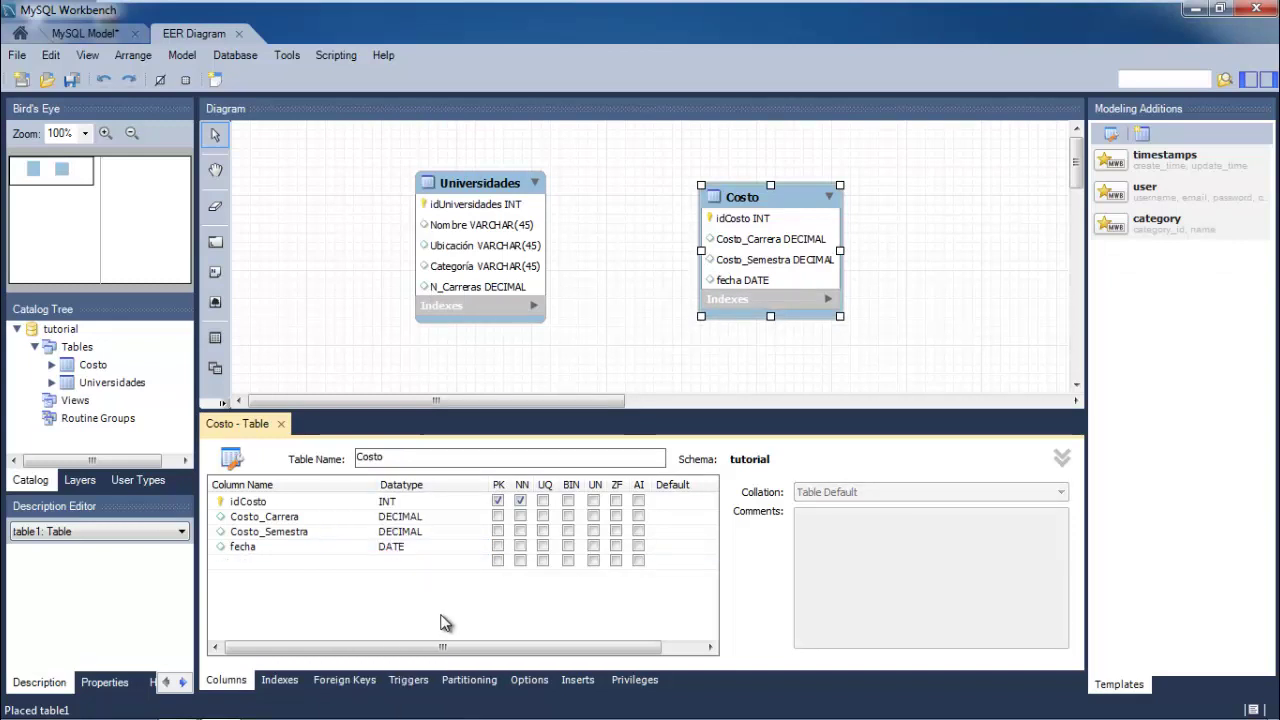
# Shift the Costo and Universidades tables to the left in the diagram, lining up their headers
pyautogui.moveTo(814, 250); pyautogui.dragTo(739, 230)
pyautogui.click(853, 234)
pyautogui.moveTo(475, 260); pyautogui.dragTo(440, 270)
pyautogui.click(960, 267)
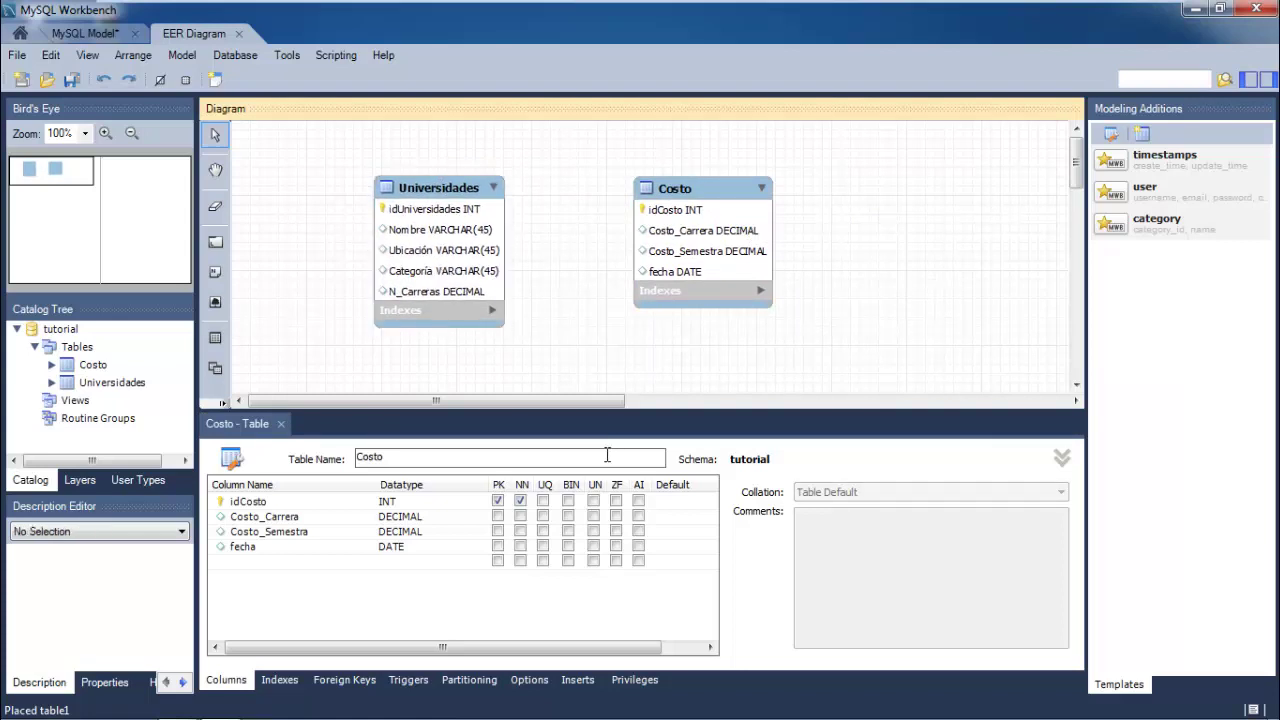
# Add a column named Nombre with datatype VARCHAR(45) below fecha in the Costo table
pyautogui.click(664, 230)
pyautogui.doubleClick(251, 561)
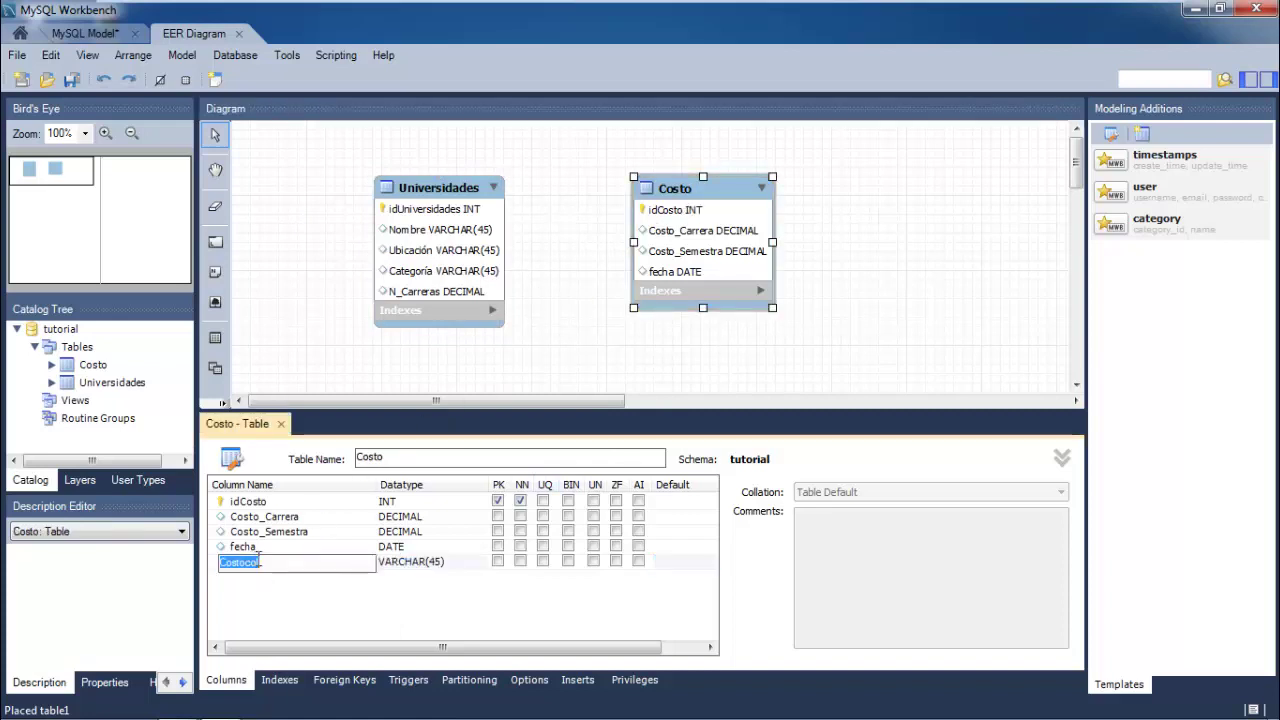
pyautogui.write('Nombre')
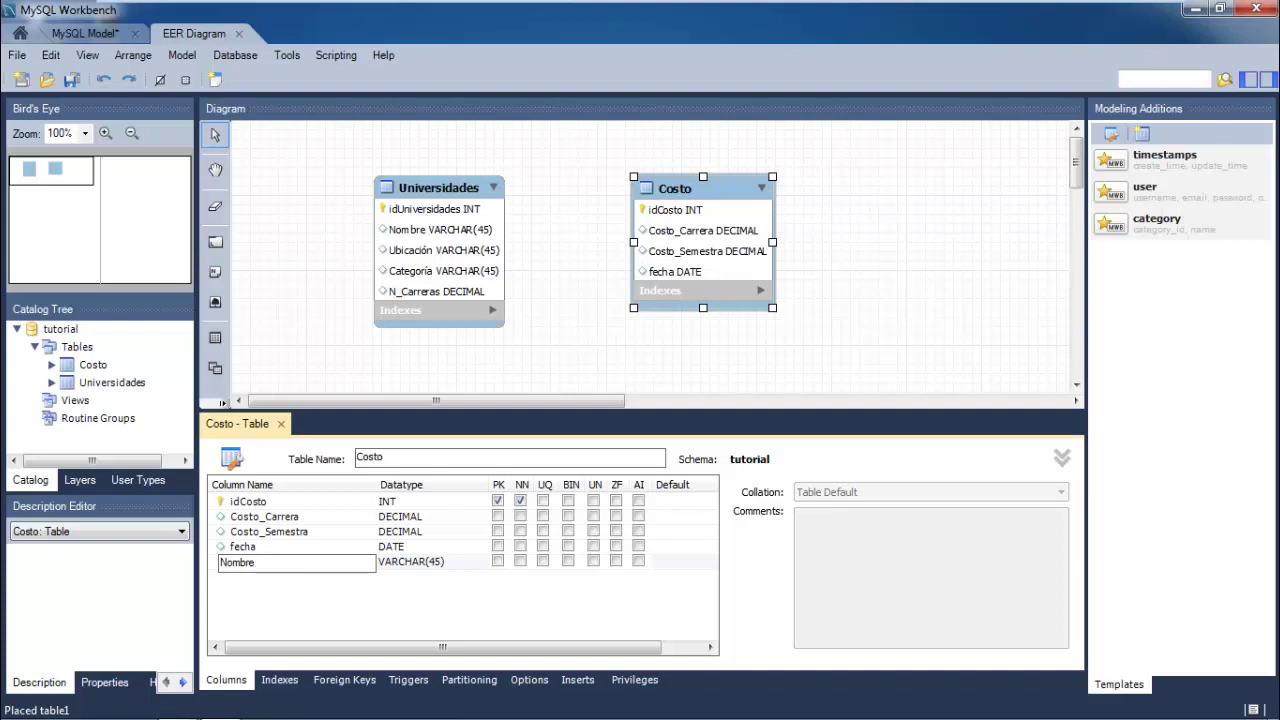
pyautogui.click(442, 582)
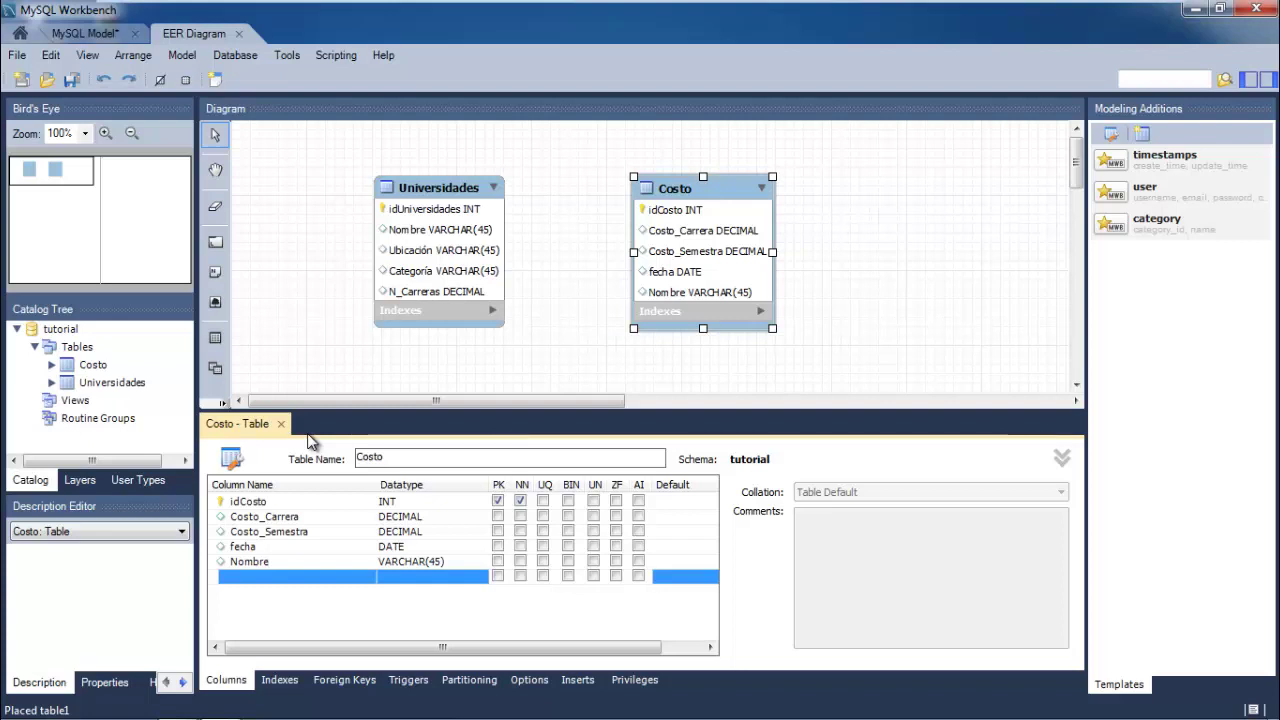
# Create a foreign key named idUniversidades in the Costo table with `tutorial`.`Costo` as its referenced table
pyautogui.click(335, 680)
pyautogui.click(290, 509)
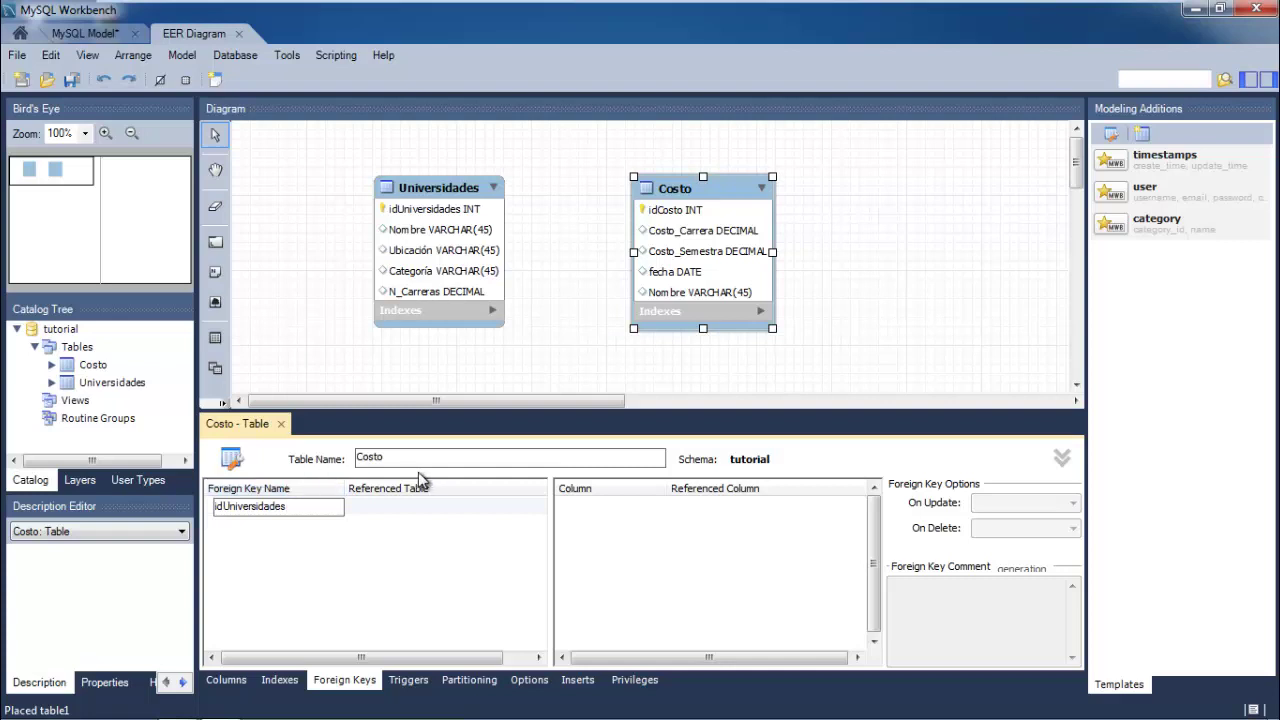
pyautogui.click(431, 500)
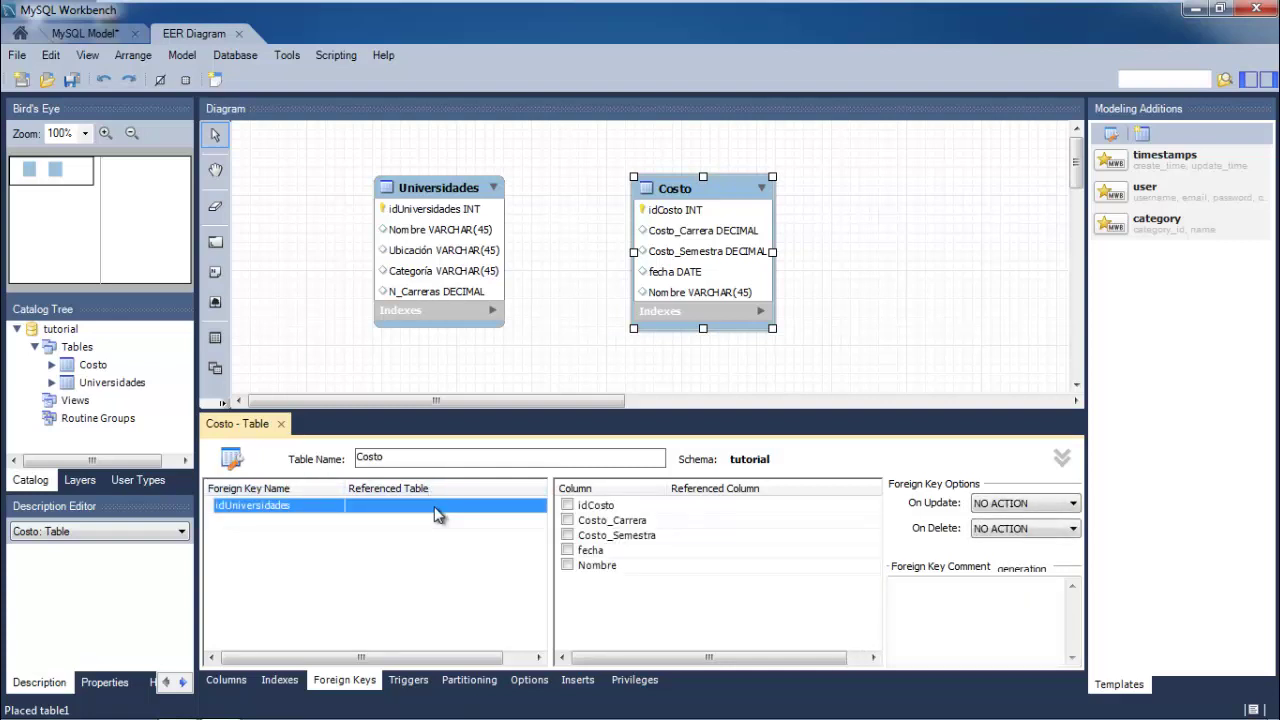
pyautogui.click(437, 514)
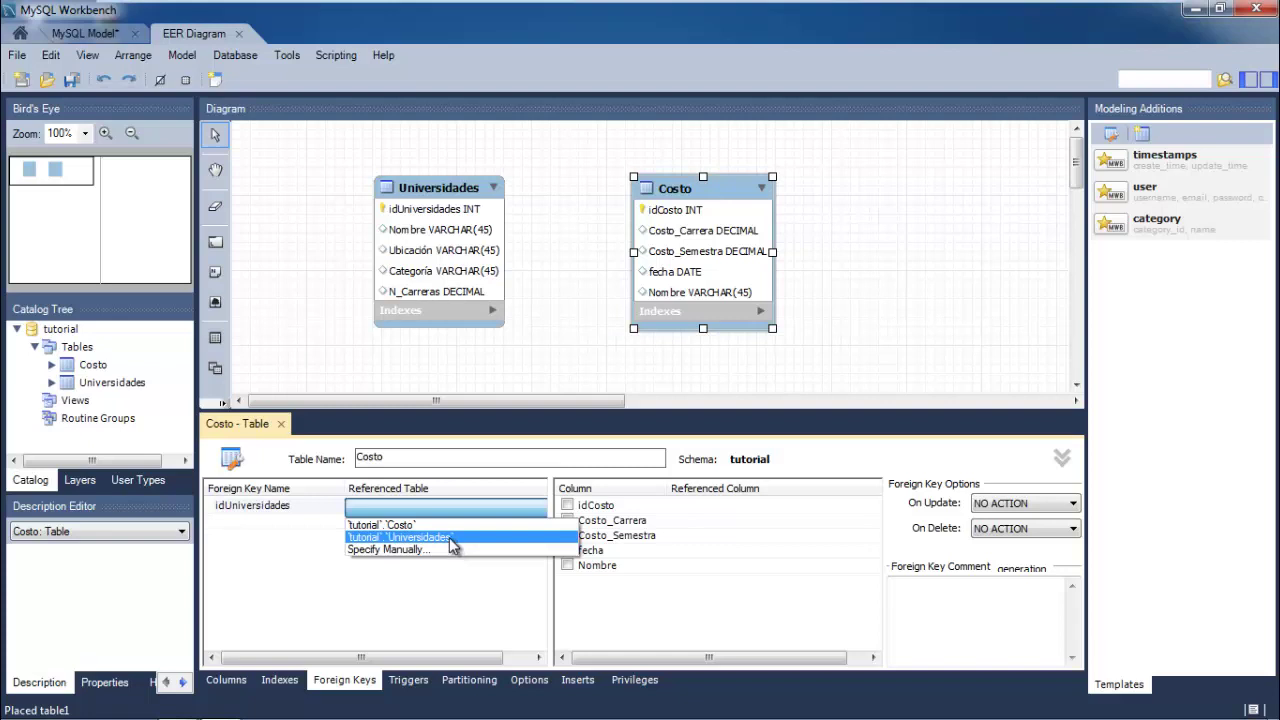
pyautogui.click(449, 526)
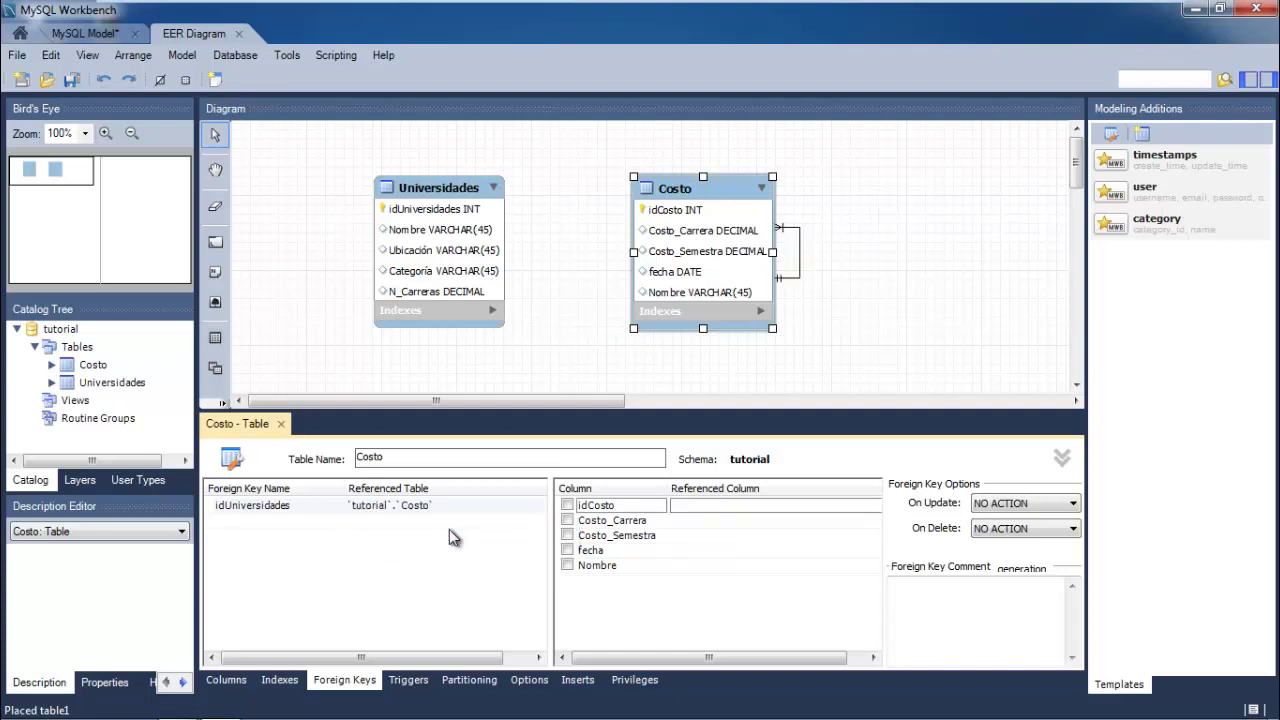
# Try to assign a referenced column to Costo_Carrera in the idUniversidades foreign key, dismissing the dialog
pyautogui.click(583, 506)
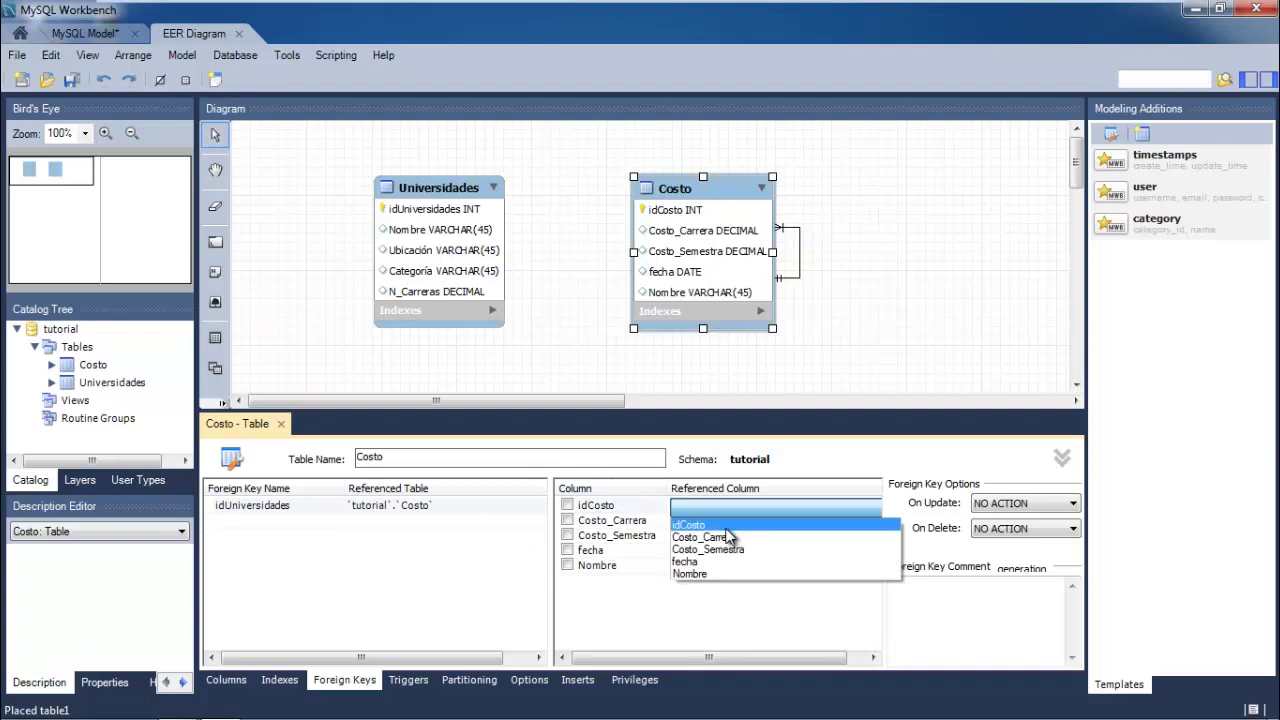
pyautogui.click(569, 521)
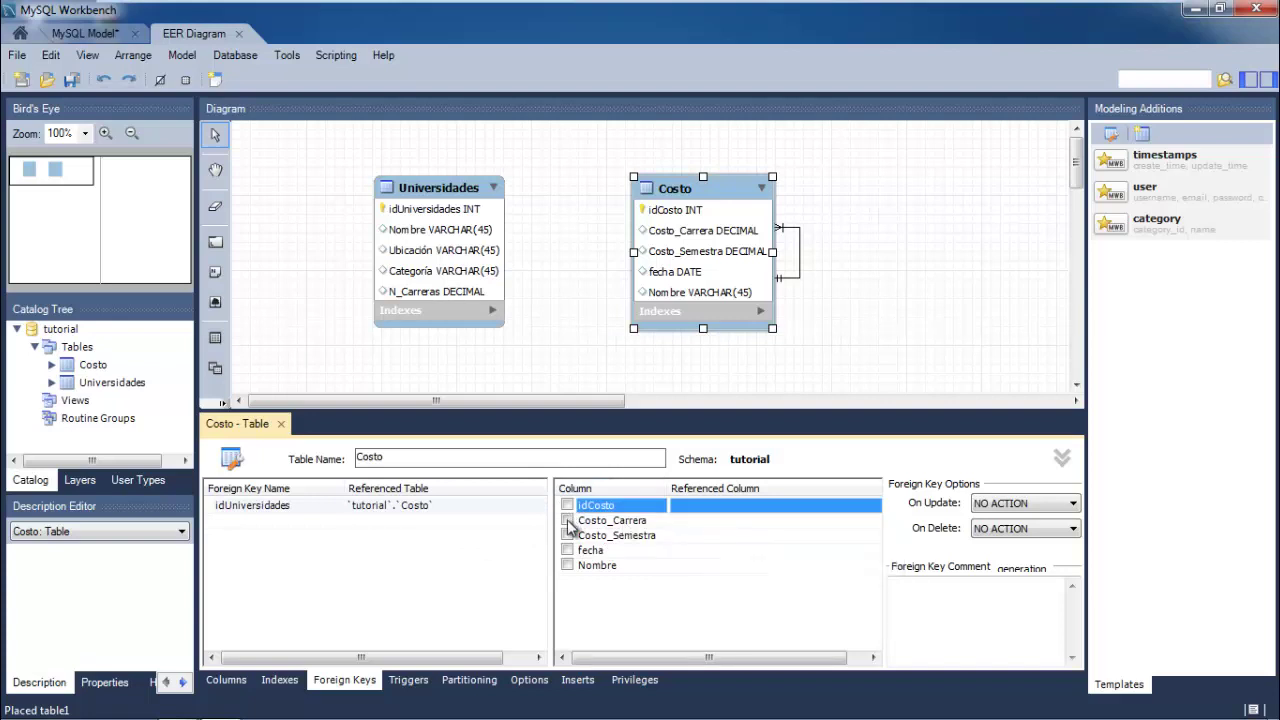
pyautogui.click(578, 522)
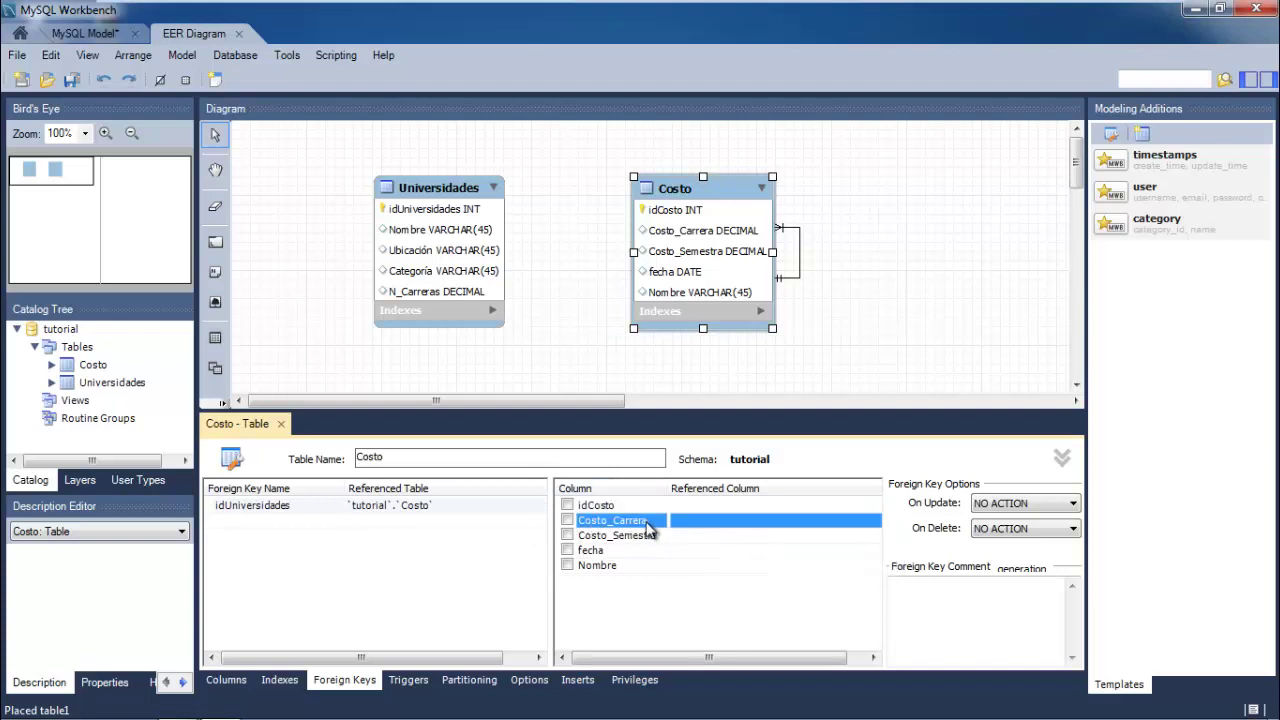
pyautogui.click(716, 522)
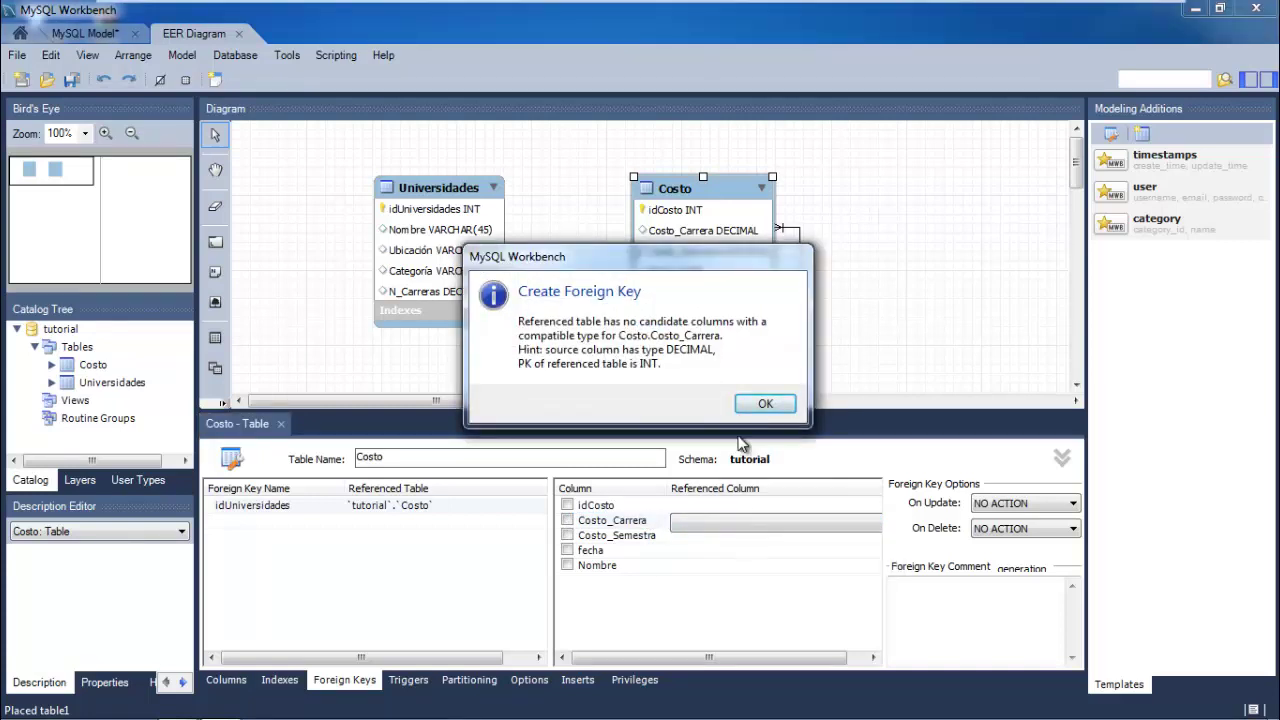
pyautogui.click(756, 408)
pyautogui.click(688, 567)
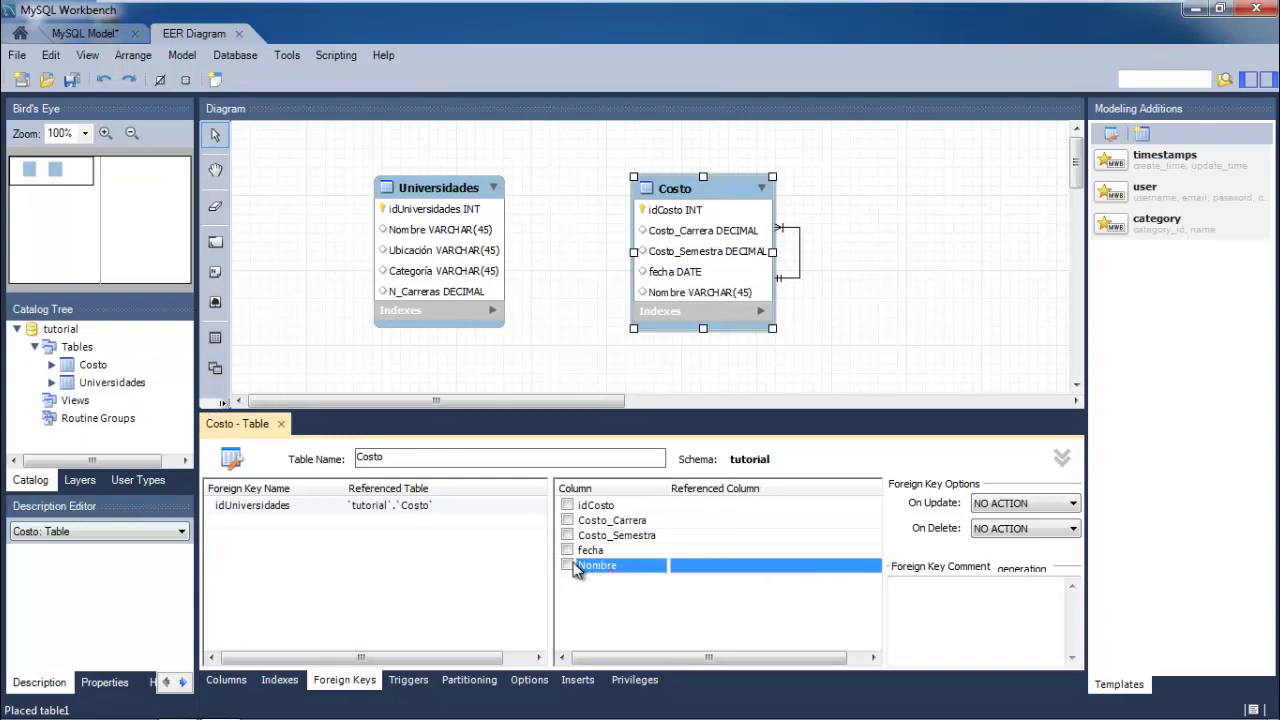
# Try to pair idCosto with Costo_Carrera and with fecha as referenced column in the idUniversidades foreign key
pyautogui.click(567, 505)
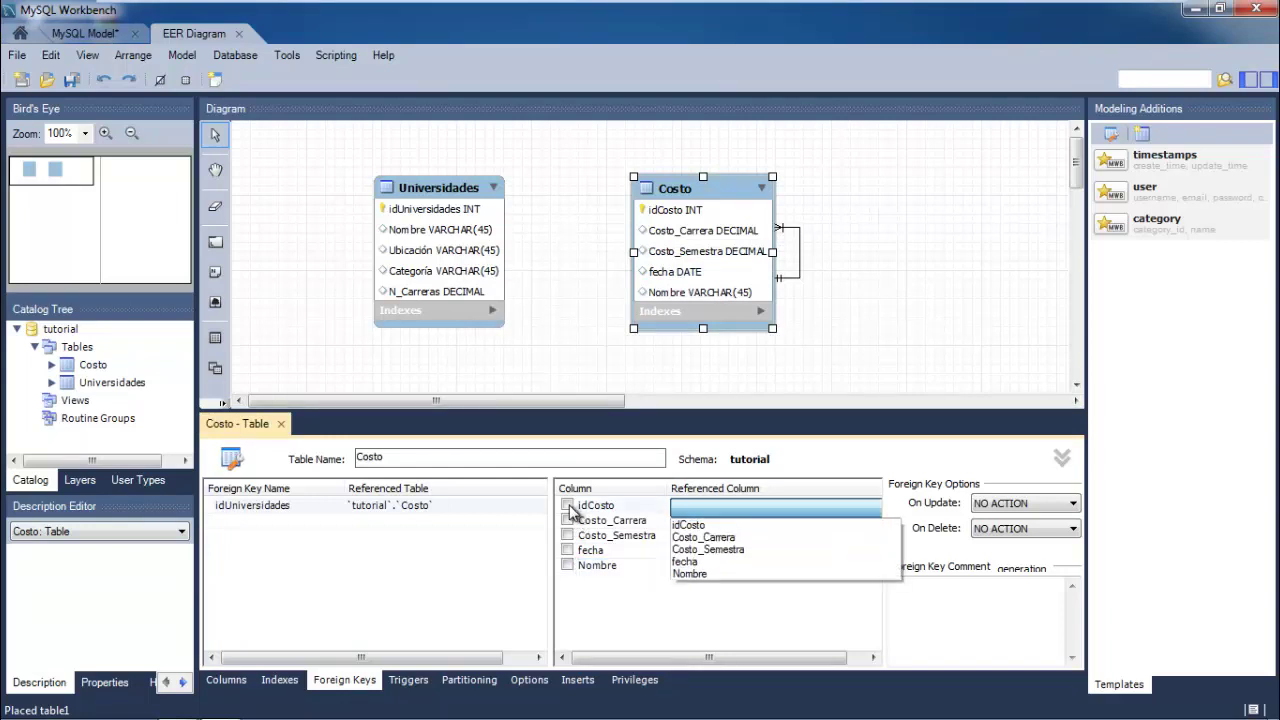
pyautogui.click(762, 536)
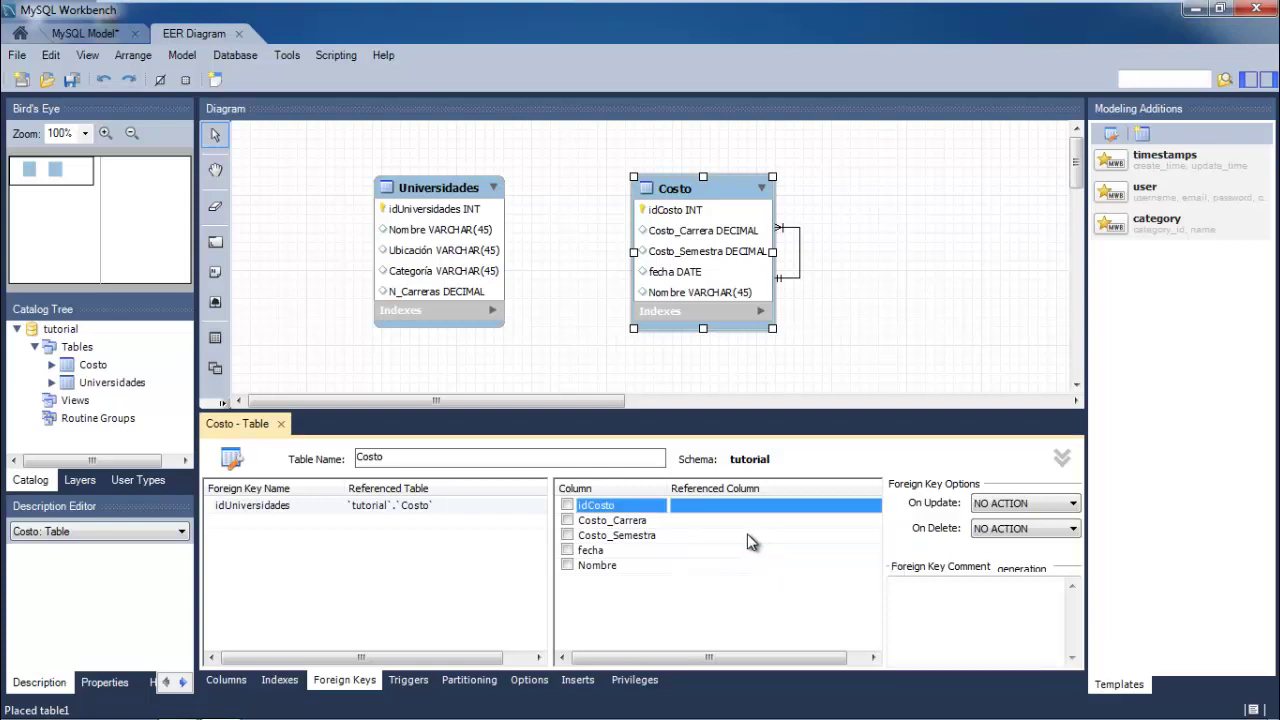
pyautogui.click(849, 371)
pyautogui.click(571, 510)
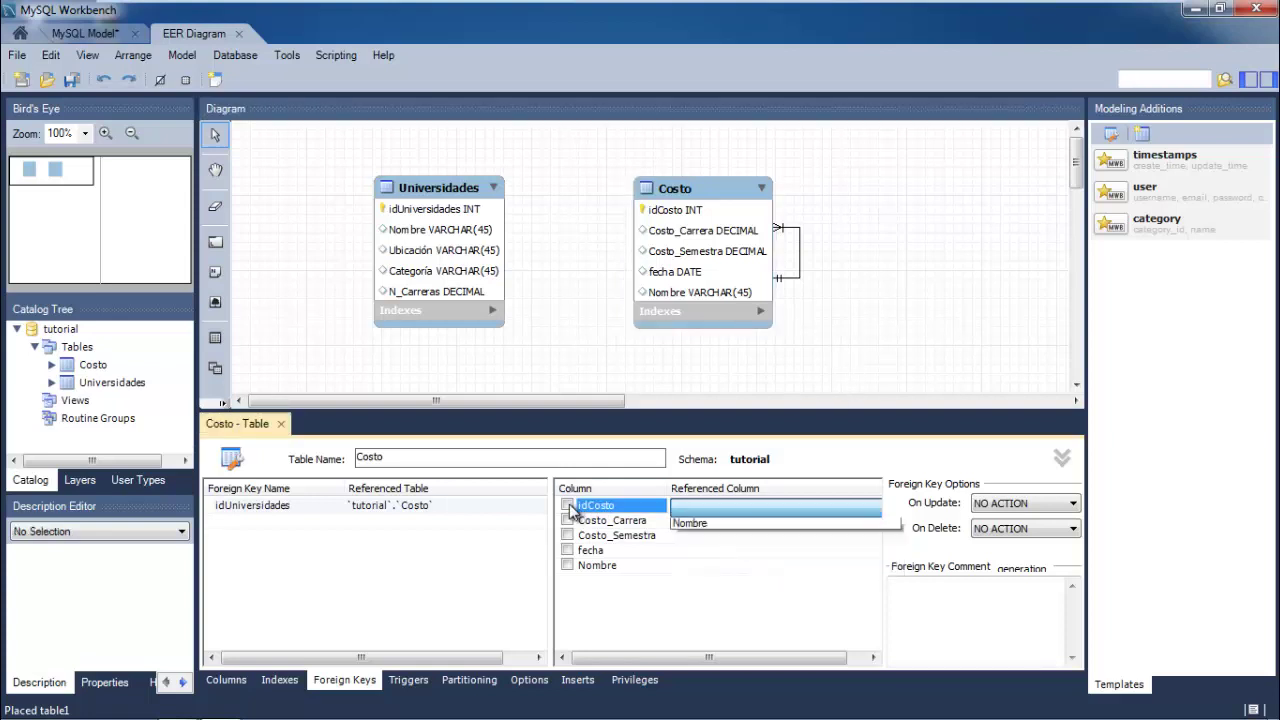
pyautogui.click(644, 538)
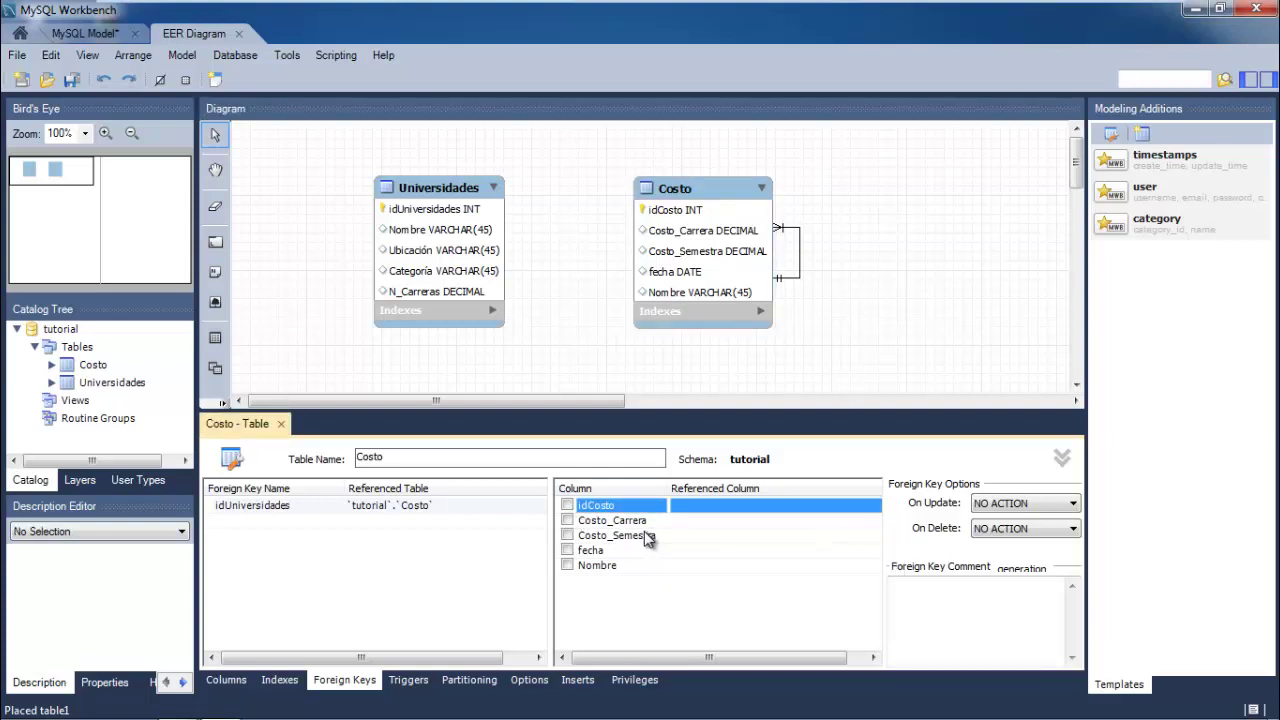
pyautogui.click(760, 515)
pyautogui.click(762, 505)
pyautogui.click(757, 516)
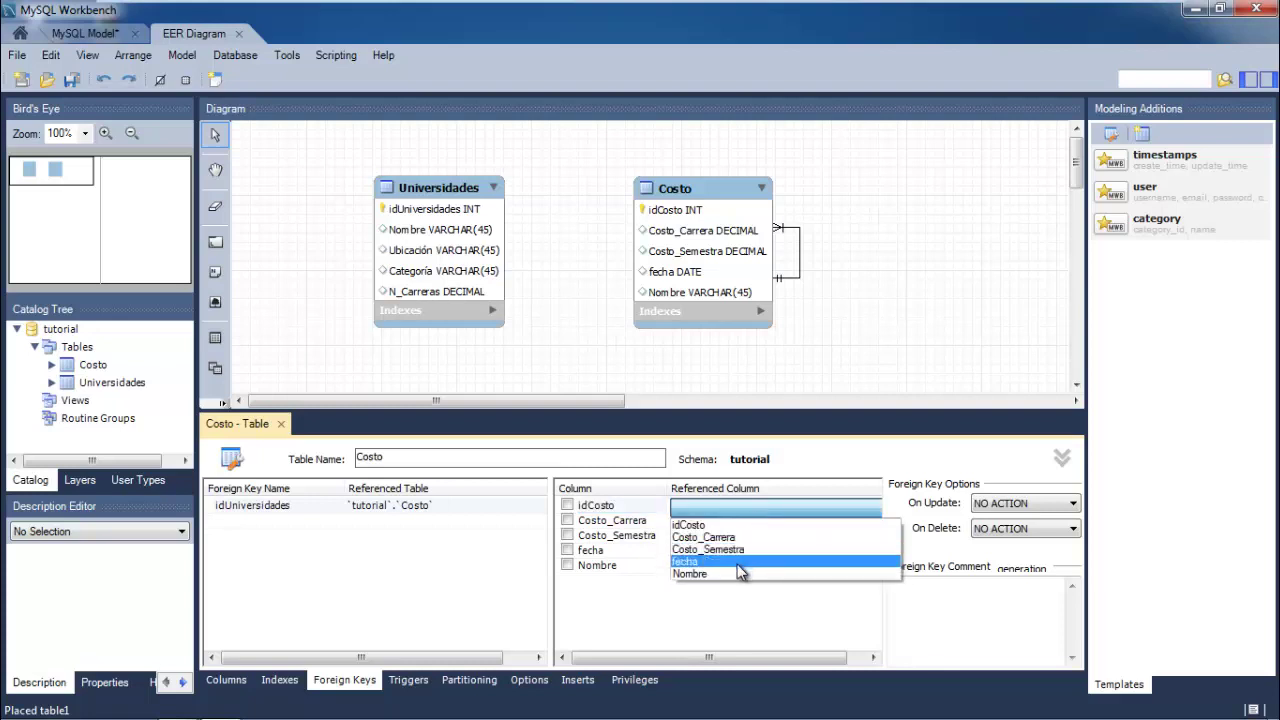
pyautogui.click(737, 562)
pyautogui.click(634, 566)
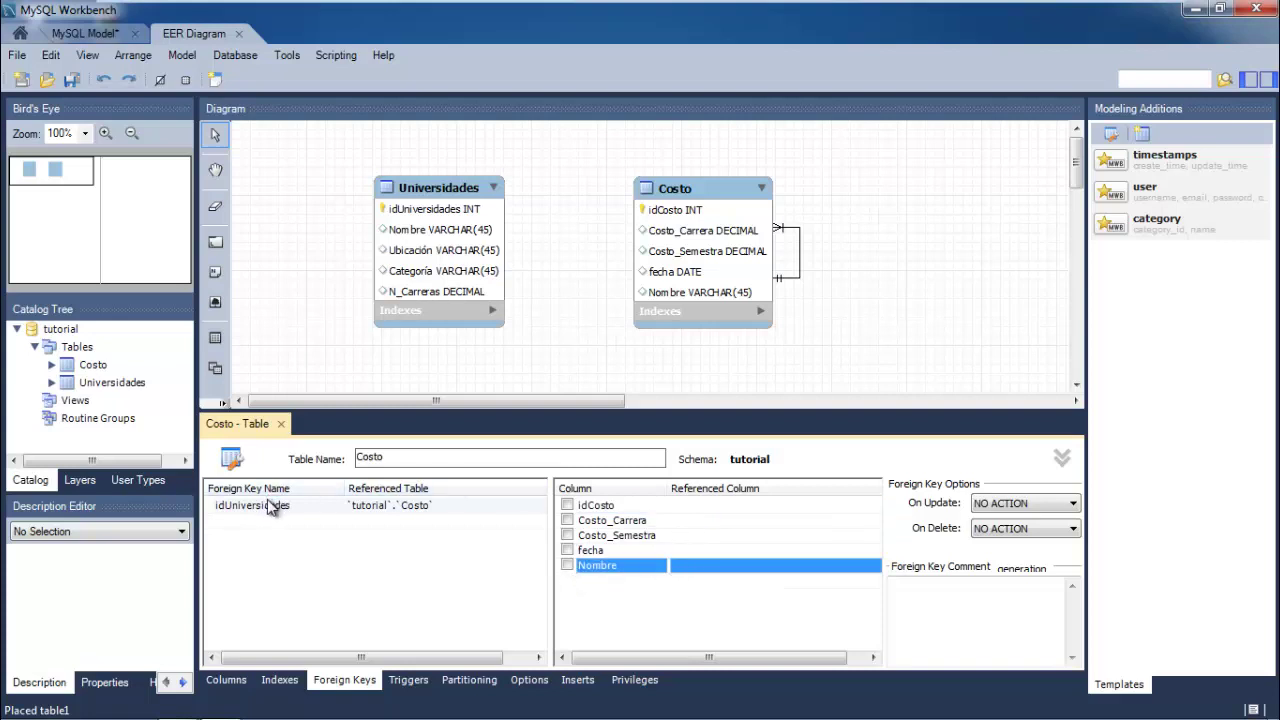
# Reselect the idUniversidades foreign key and try again to reference Costo_Carrera from its idCosto column
pyautogui.click(530, 521)
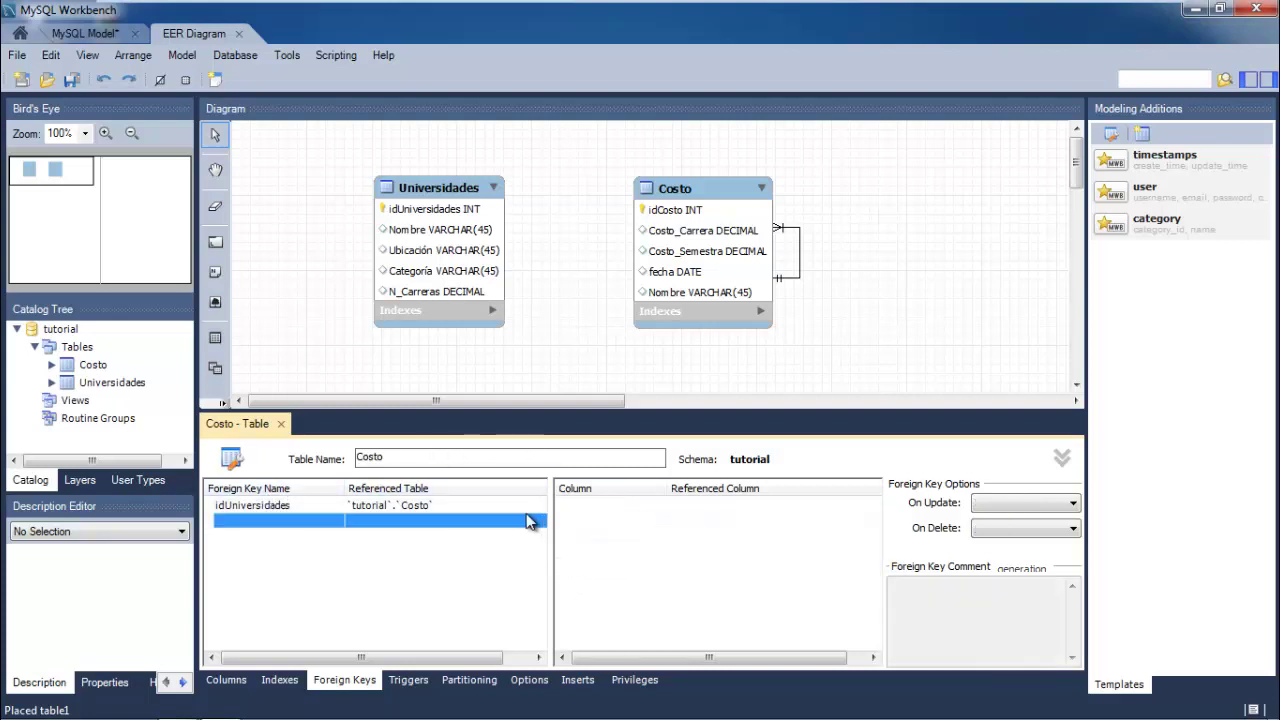
pyautogui.click(460, 506)
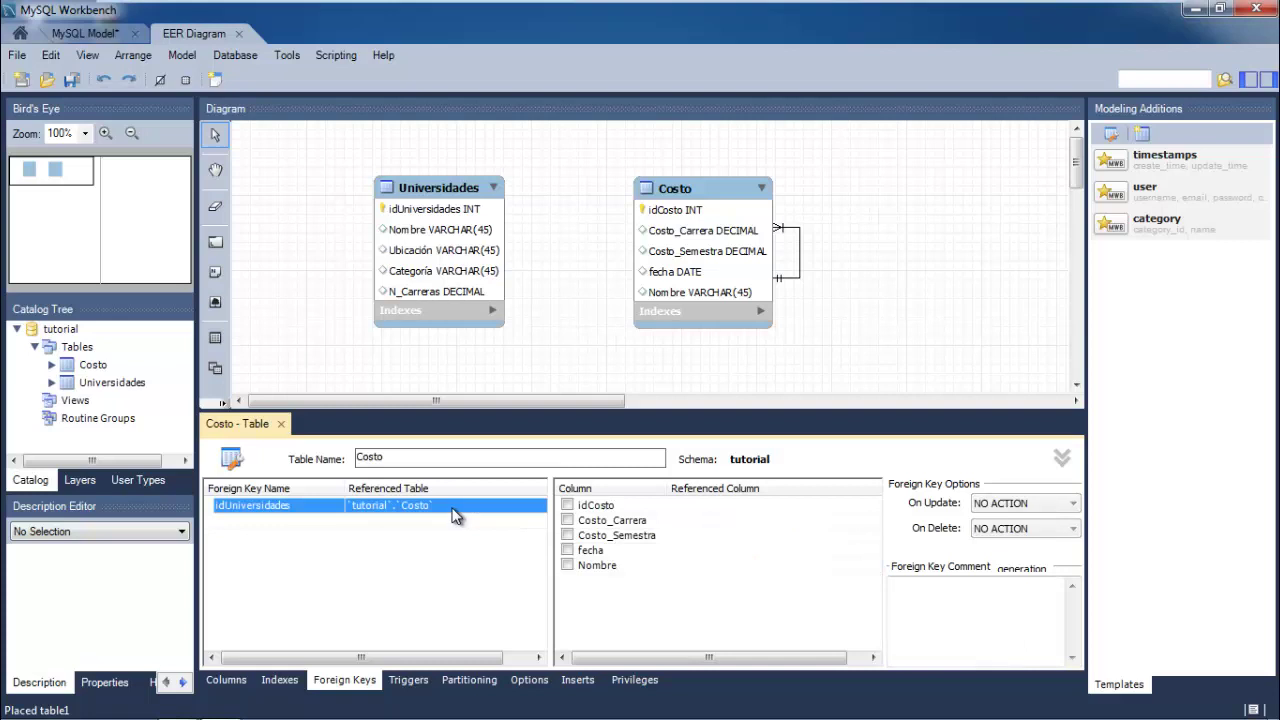
pyautogui.click(576, 506)
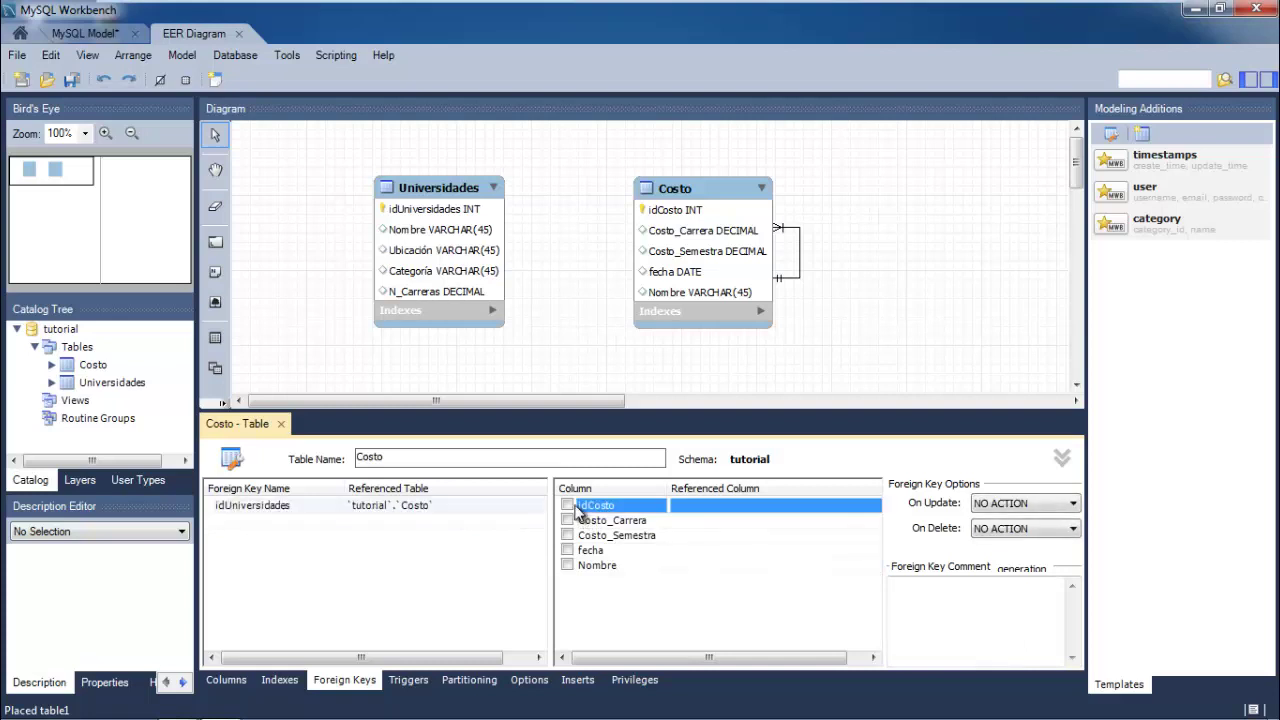
pyautogui.click(576, 508)
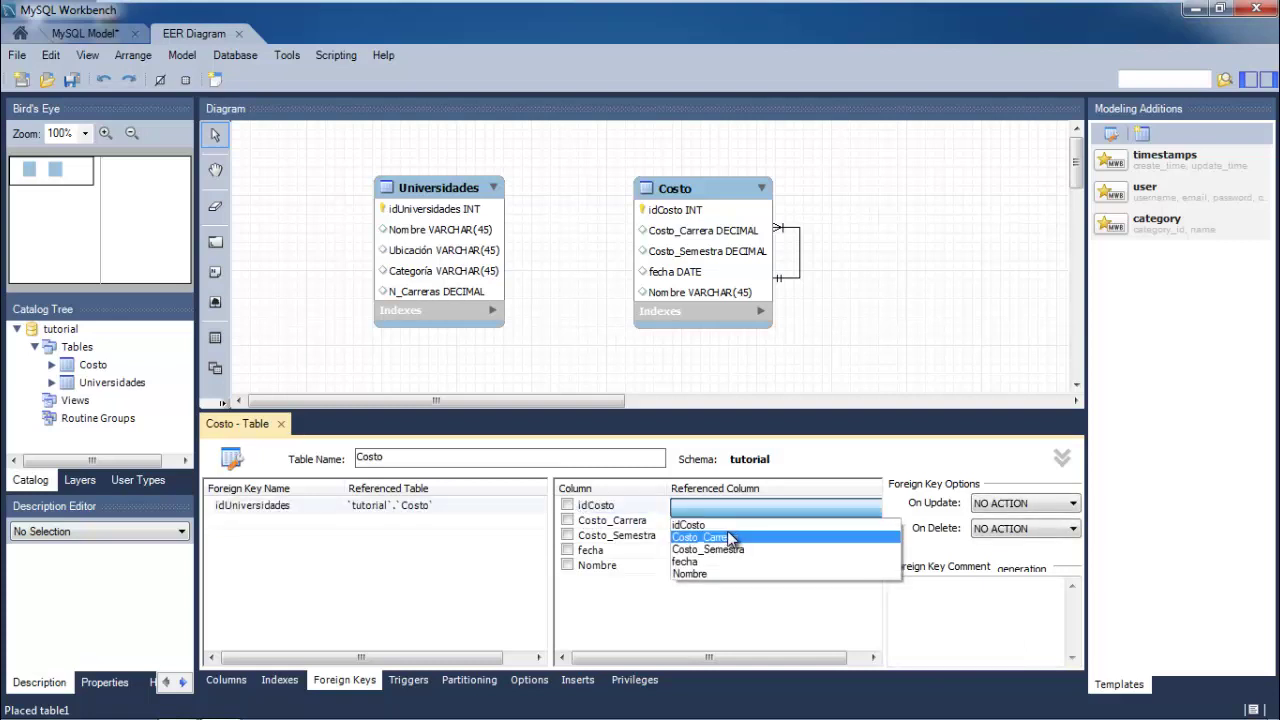
pyautogui.click(730, 540)
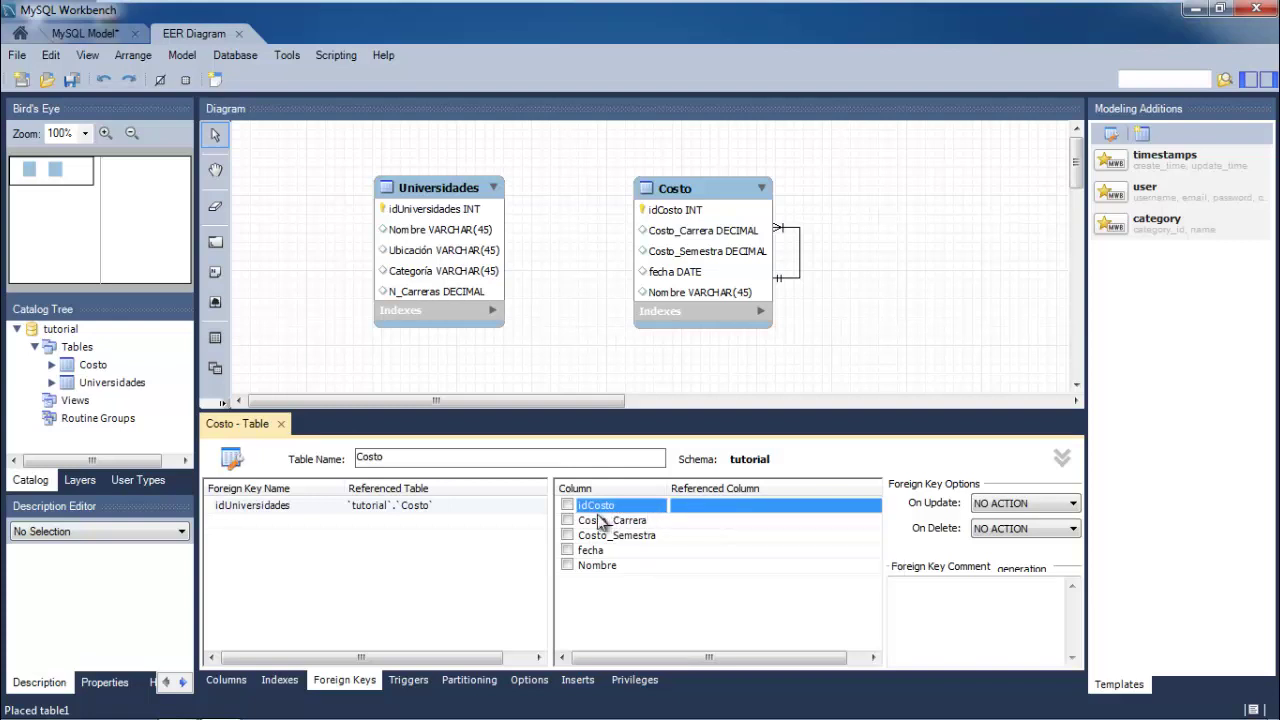
pyautogui.click(569, 507)
pyautogui.click(682, 528)
# Return to the Costo table's column definitions and delete the Costo_Carrera column
pyautogui.click(492, 314)
pyautogui.click(688, 268)
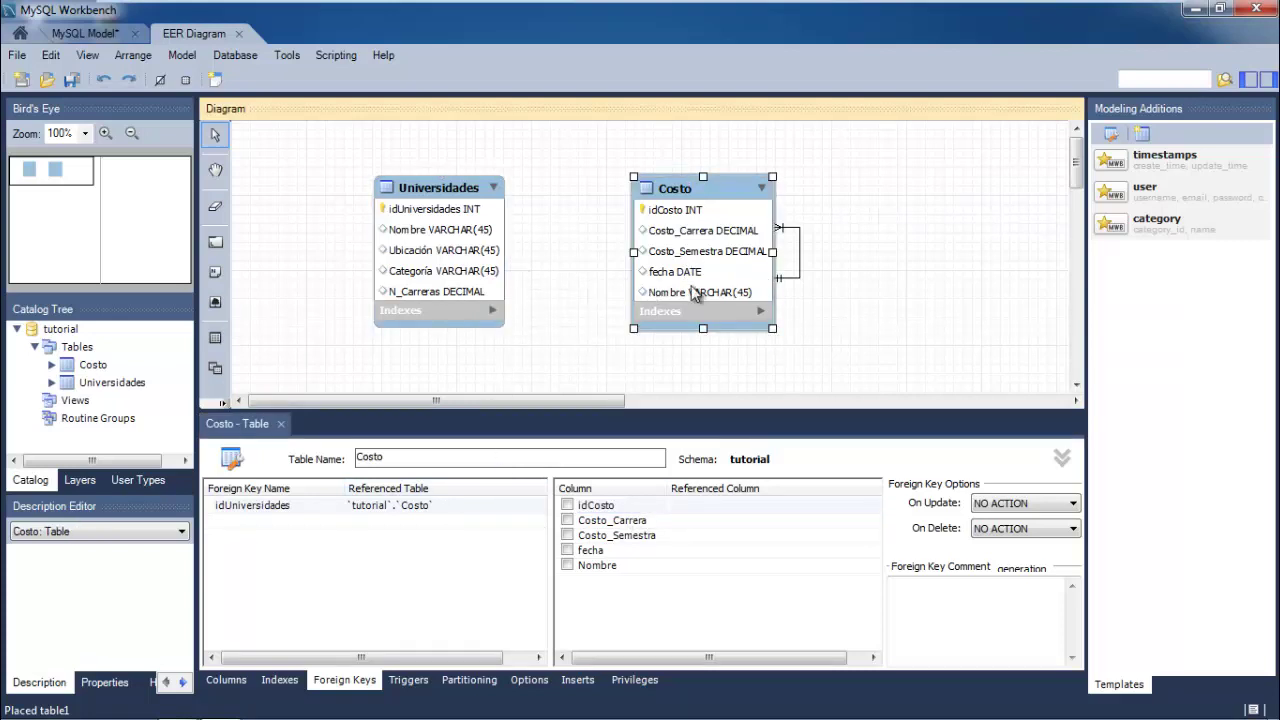
pyautogui.rightClick(681, 229)
pyautogui.click(633, 248)
pyautogui.click(257, 680)
pyautogui.click(228, 681)
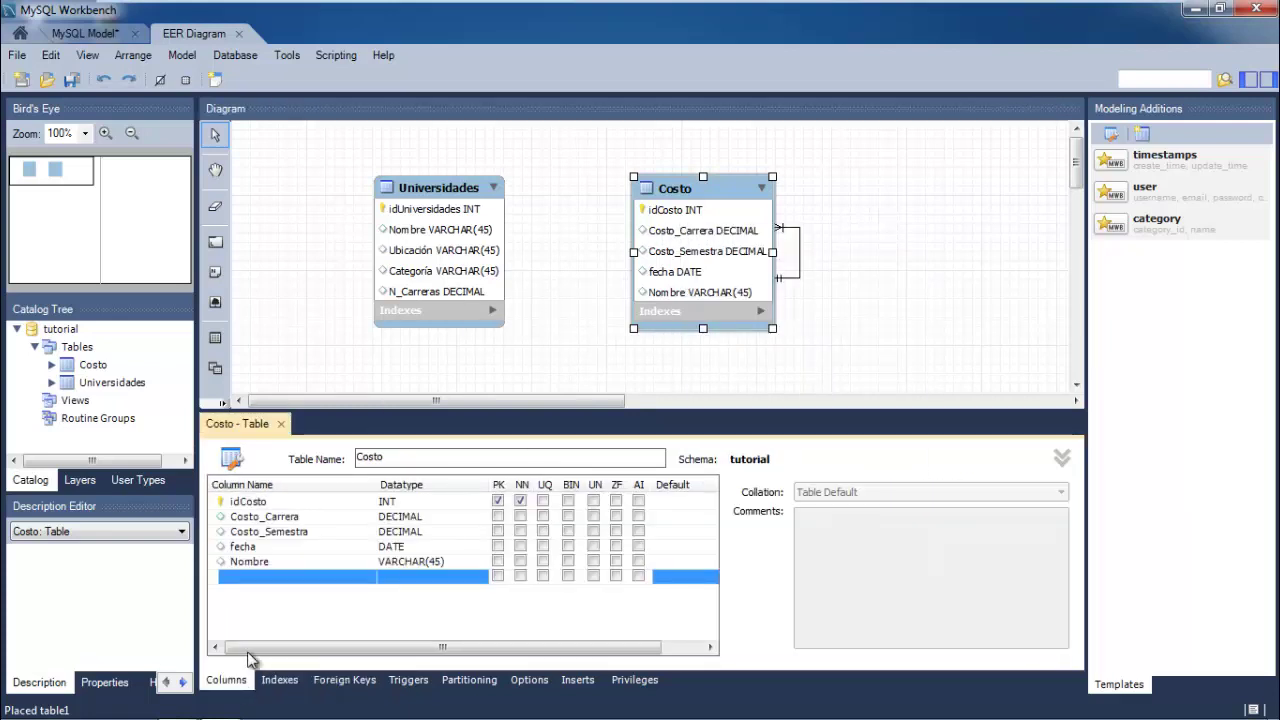
pyautogui.click(308, 532)
pyautogui.click(298, 519)
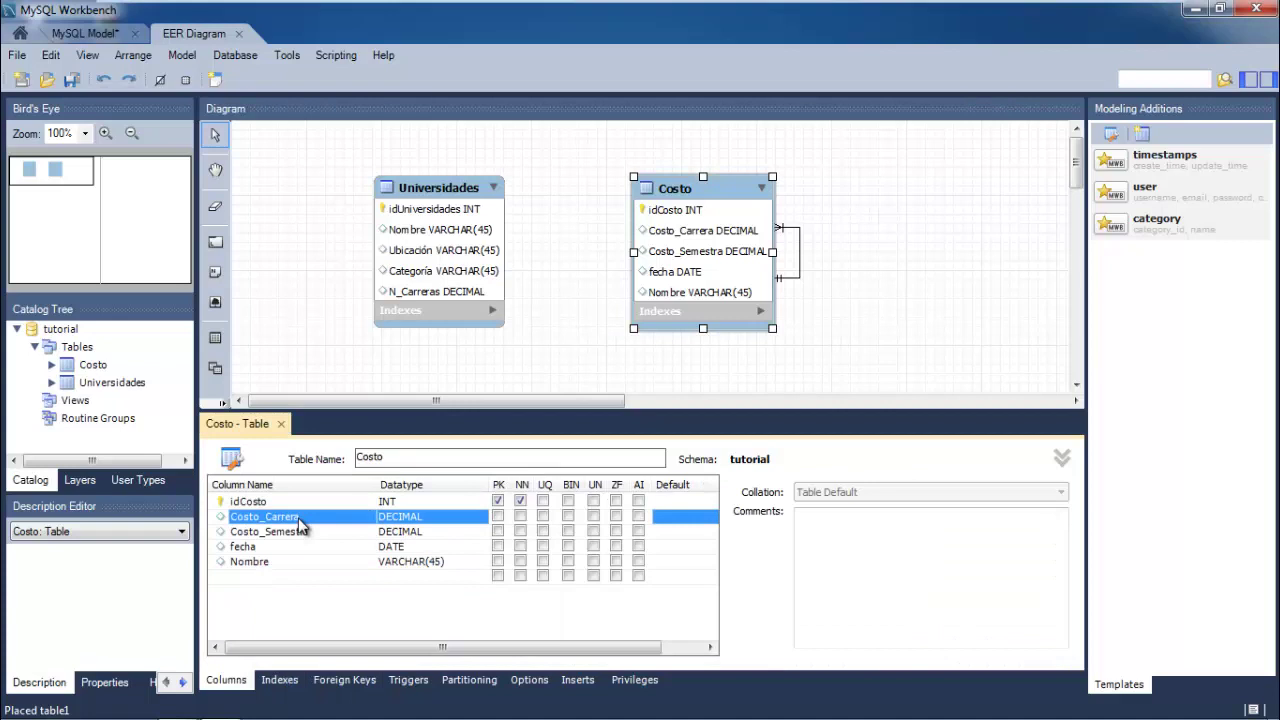
pyautogui.press('Down')
pyautogui.press('Down')
pyautogui.press('Down')
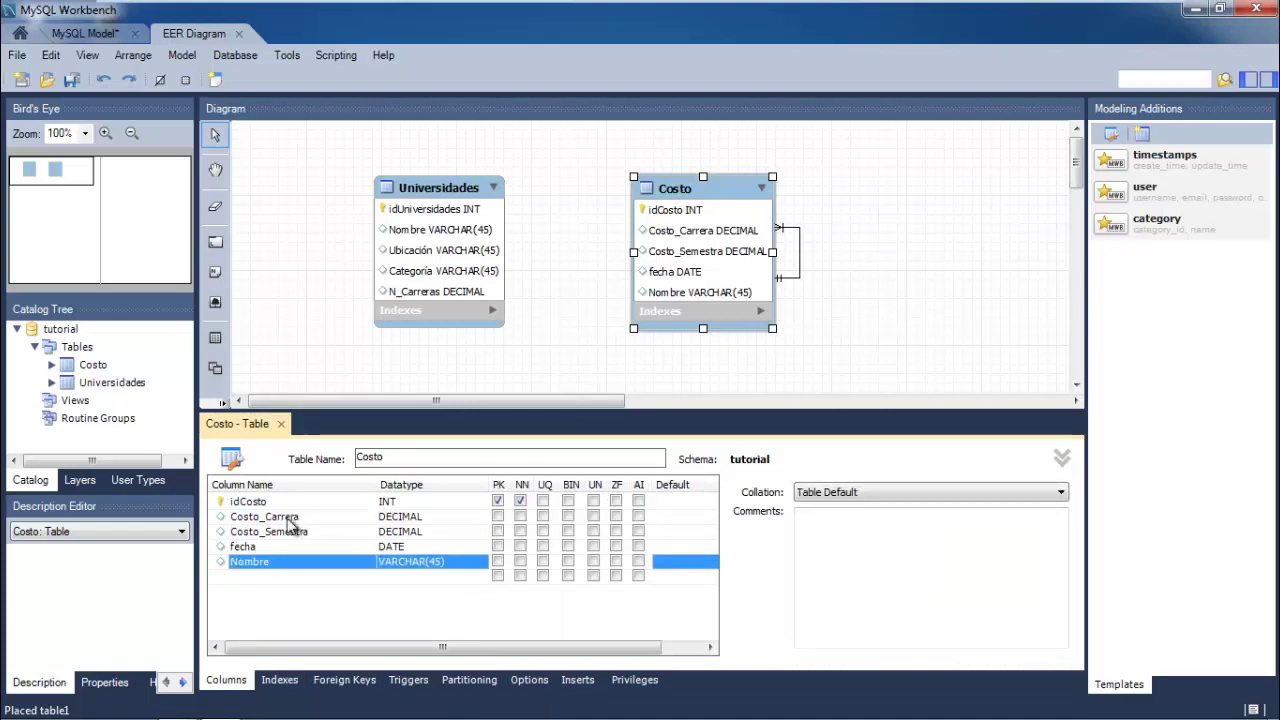
pyautogui.rightClick(225, 528)
pyautogui.click(219, 518)
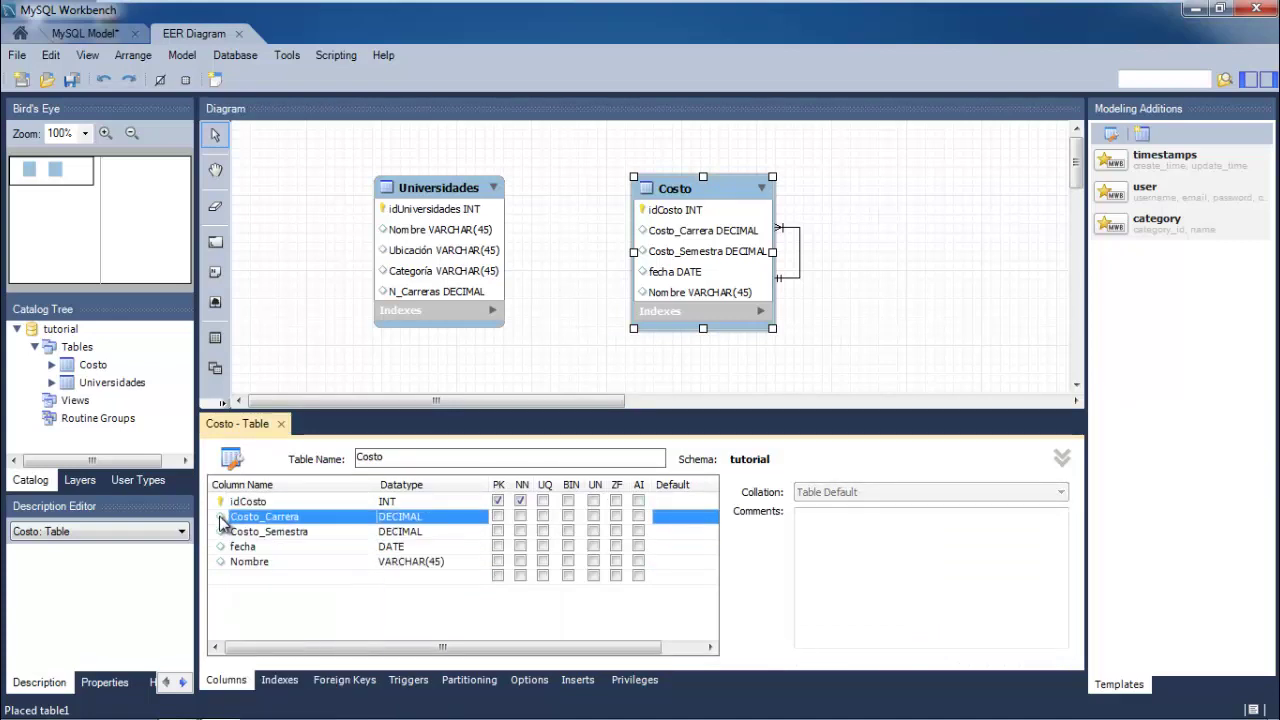
pyautogui.rightClick(219, 518)
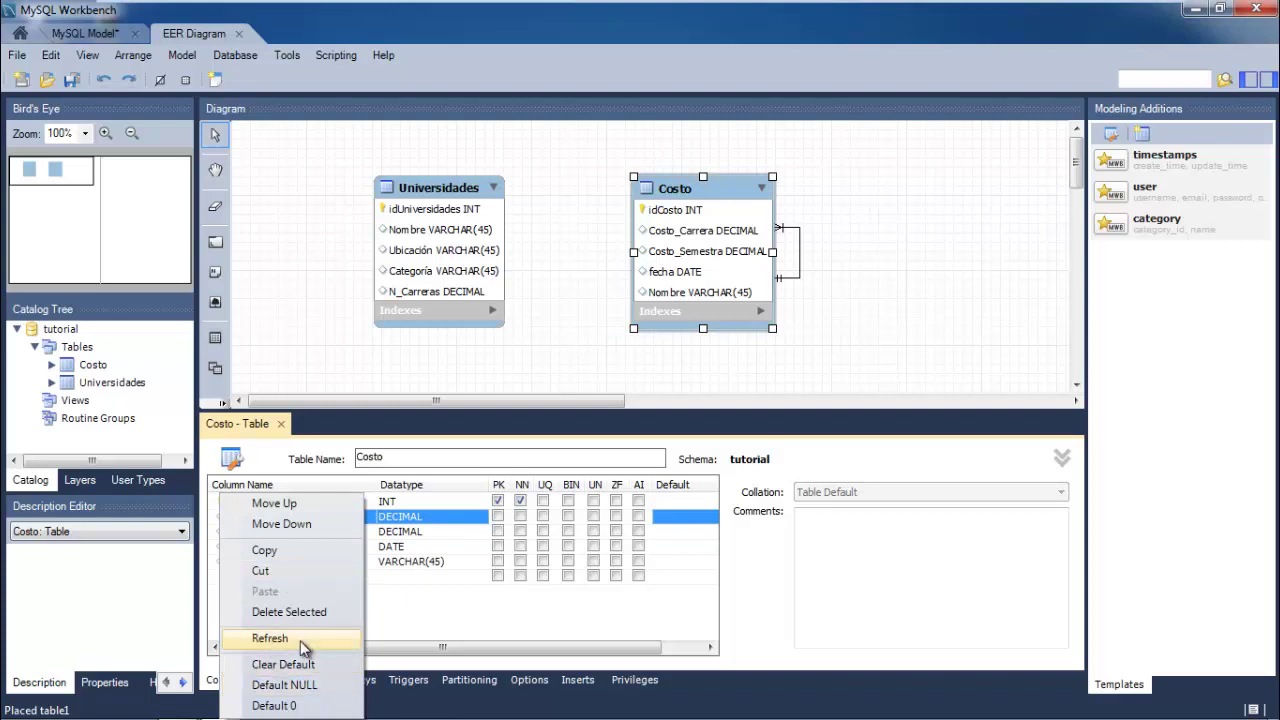
pyautogui.click(299, 612)
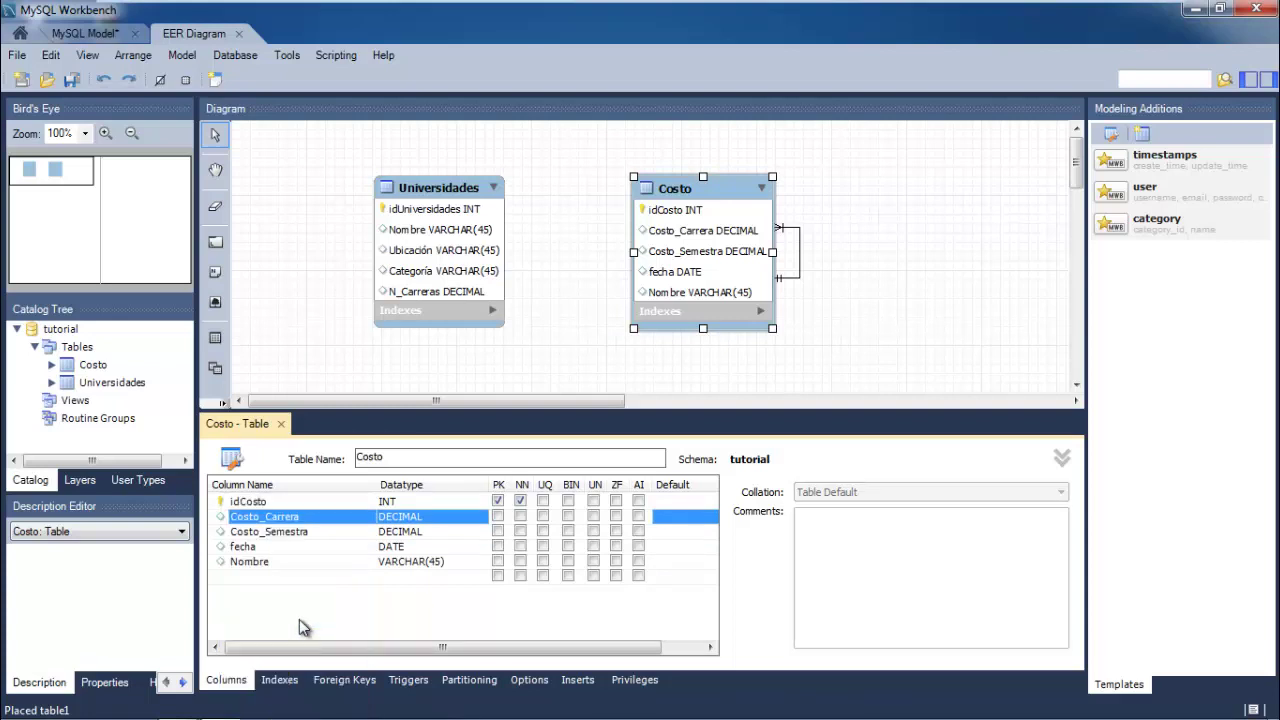
# Delete the fecha and Costo_Semestra columns from the Costo table
pyautogui.click(246, 532)
pyautogui.moveTo(246, 534); pyautogui.dragTo(252, 540)
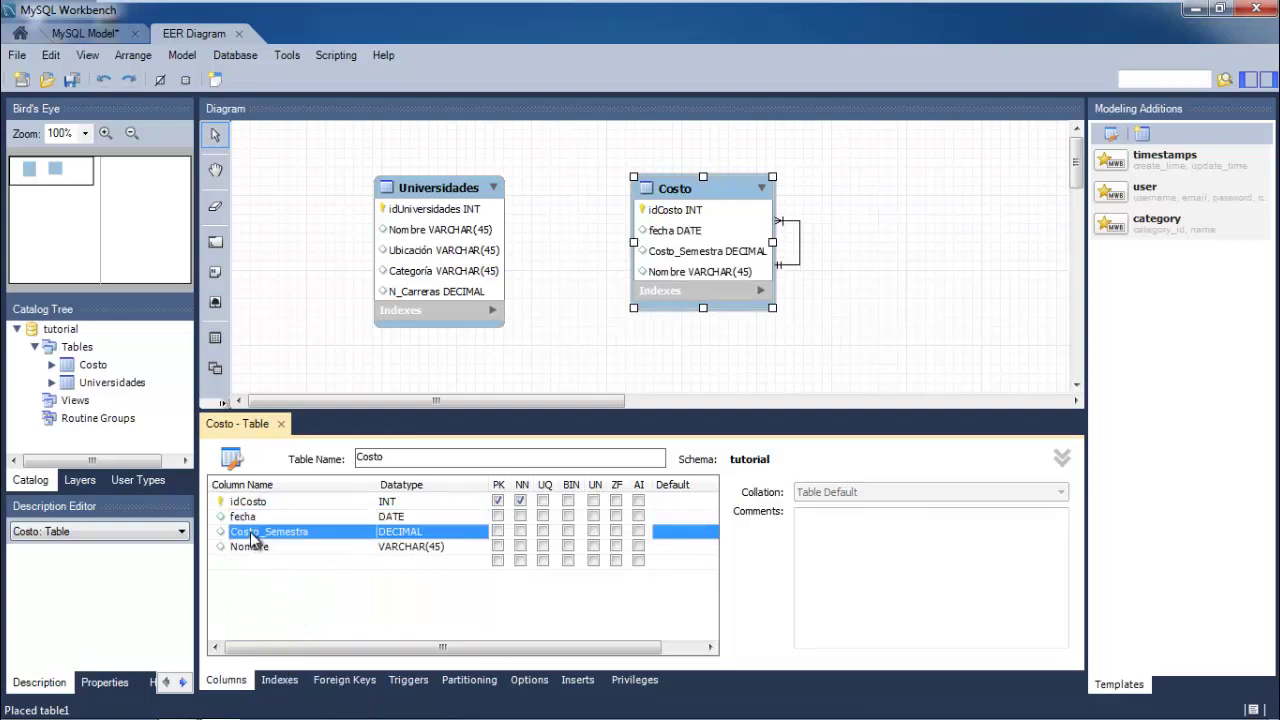
pyautogui.rightClick(324, 516)
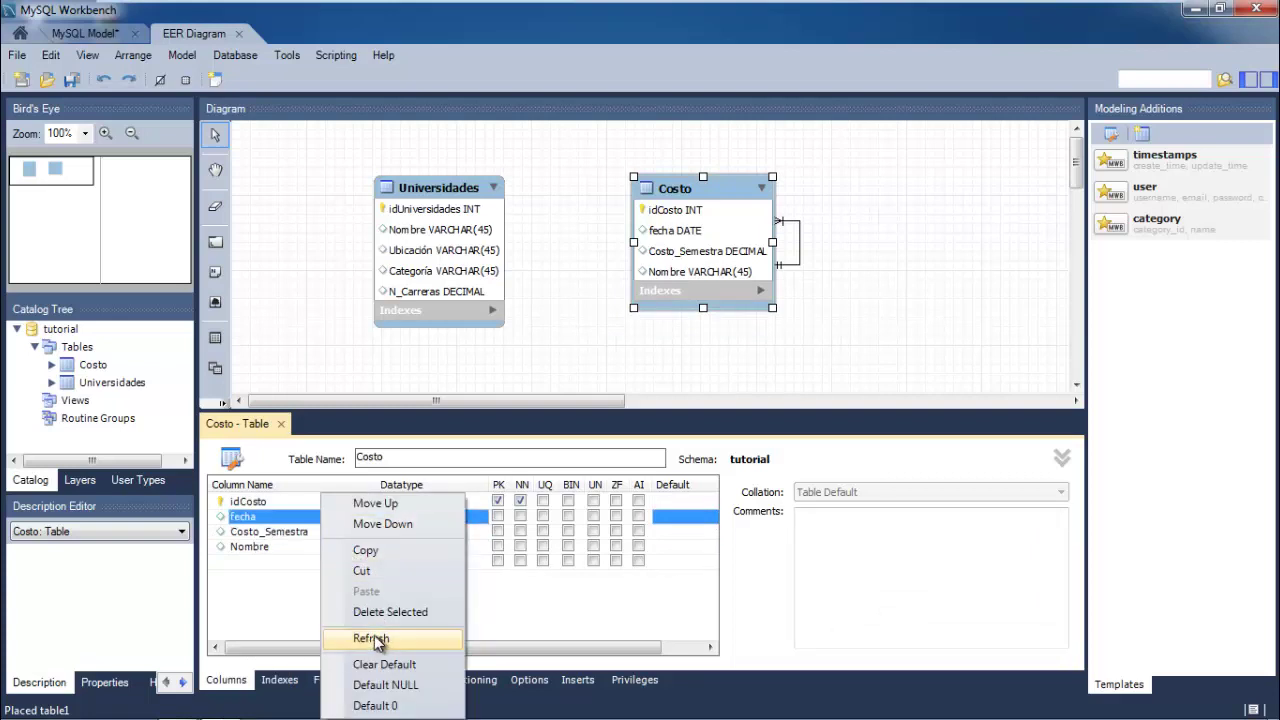
pyautogui.click(371, 612)
pyautogui.rightClick(295, 518)
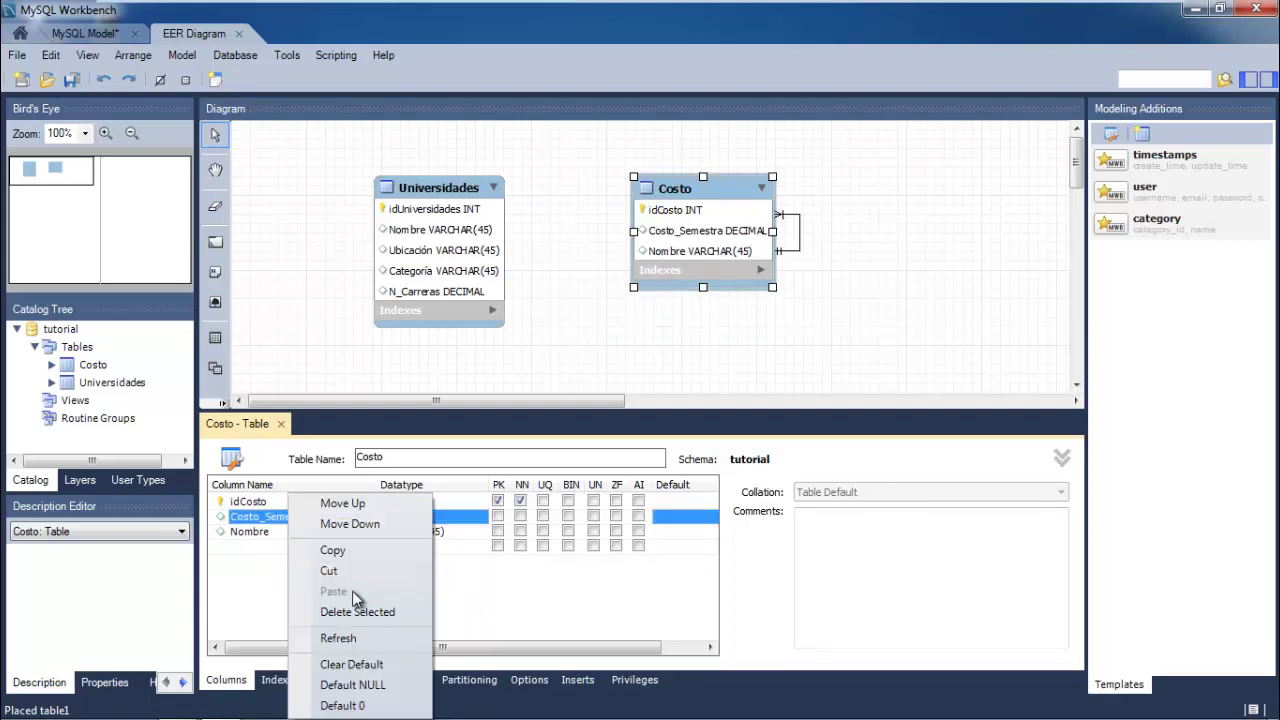
pyautogui.click(358, 612)
# Add a column named Ubicación below Nombre in the Costo table
pyautogui.doubleClick(275, 531)
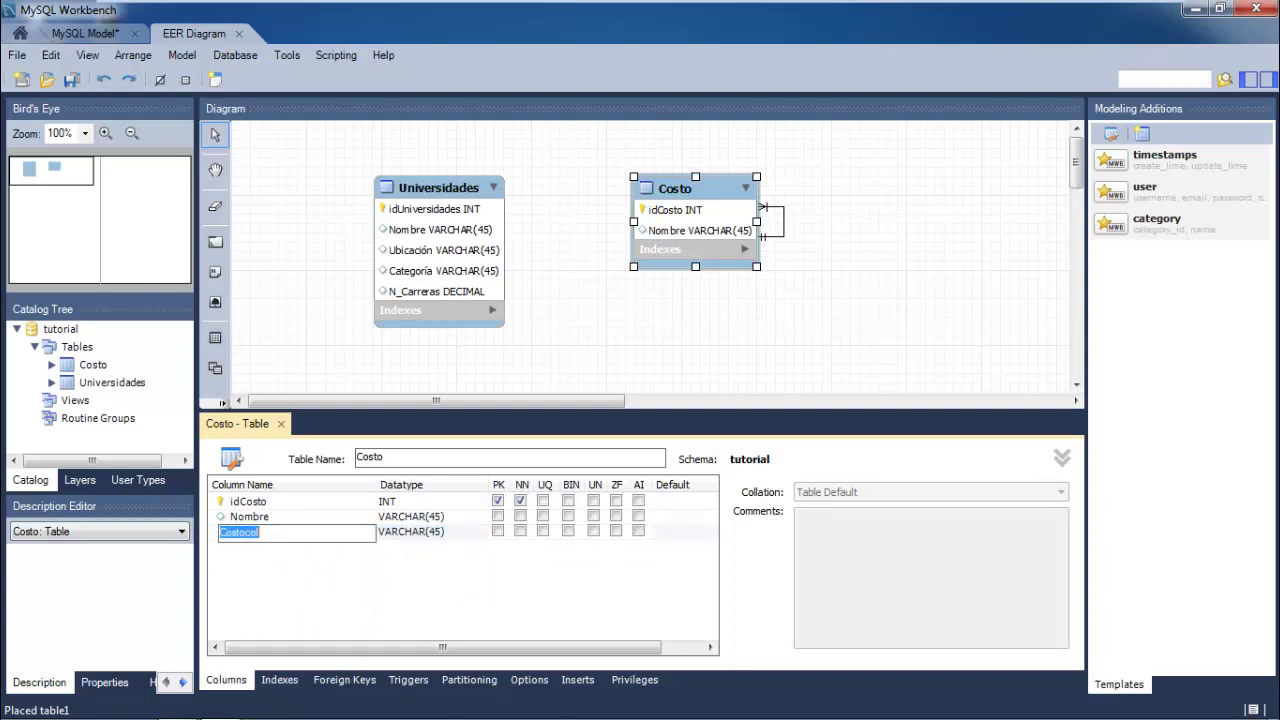
pyautogui.write('Ubicación')
pyautogui.press('Tab')
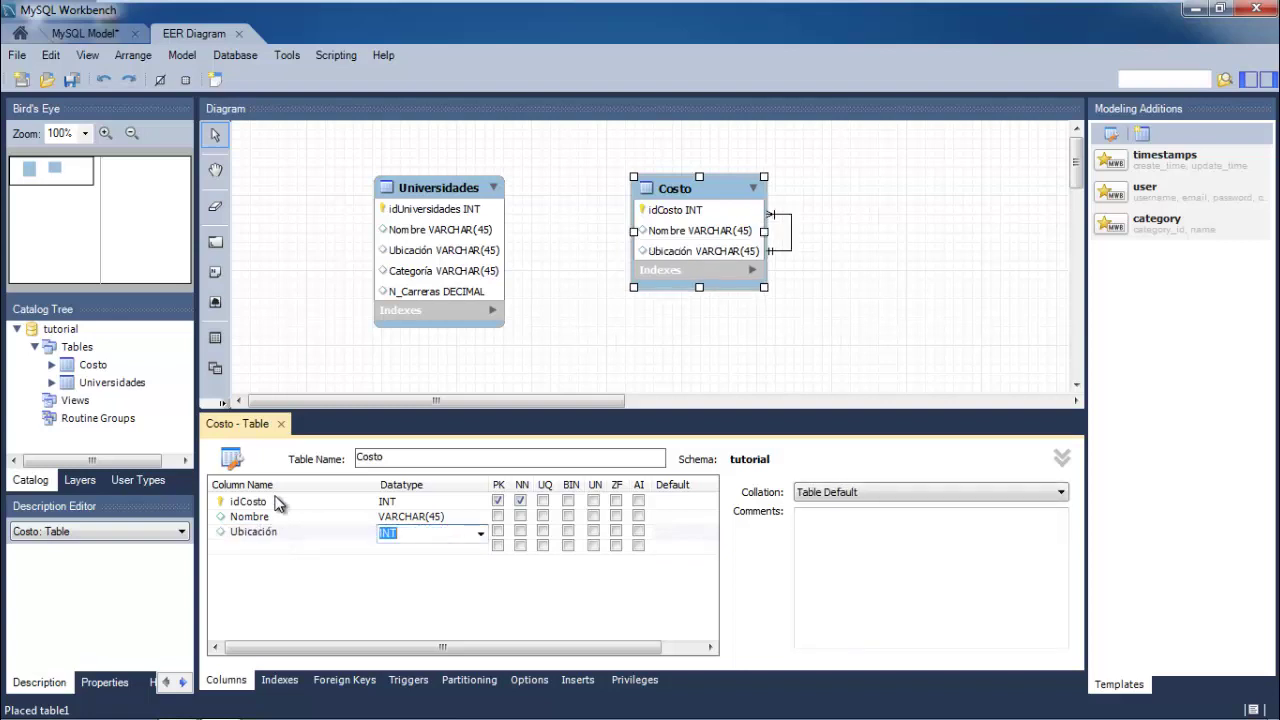
# Set the datatype of the Costo table's Ubicación column to VARCHAR(45)
pyautogui.click(480, 533)
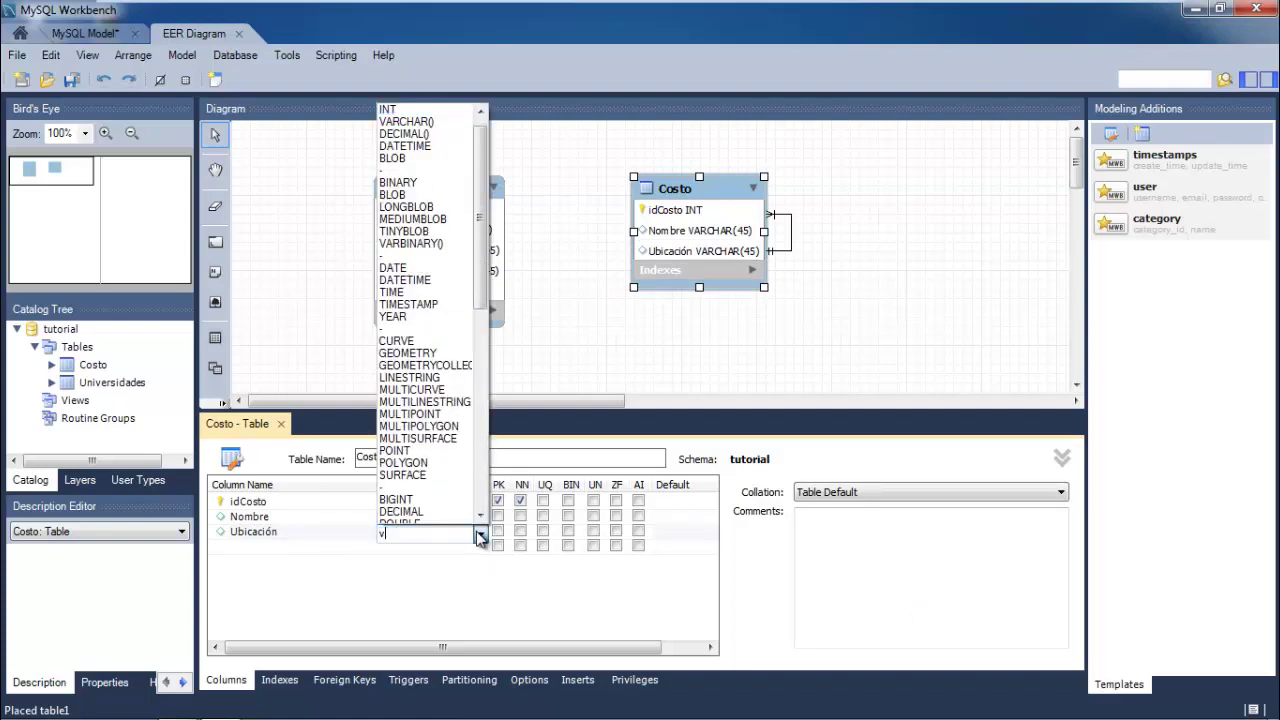
pyautogui.write('v')
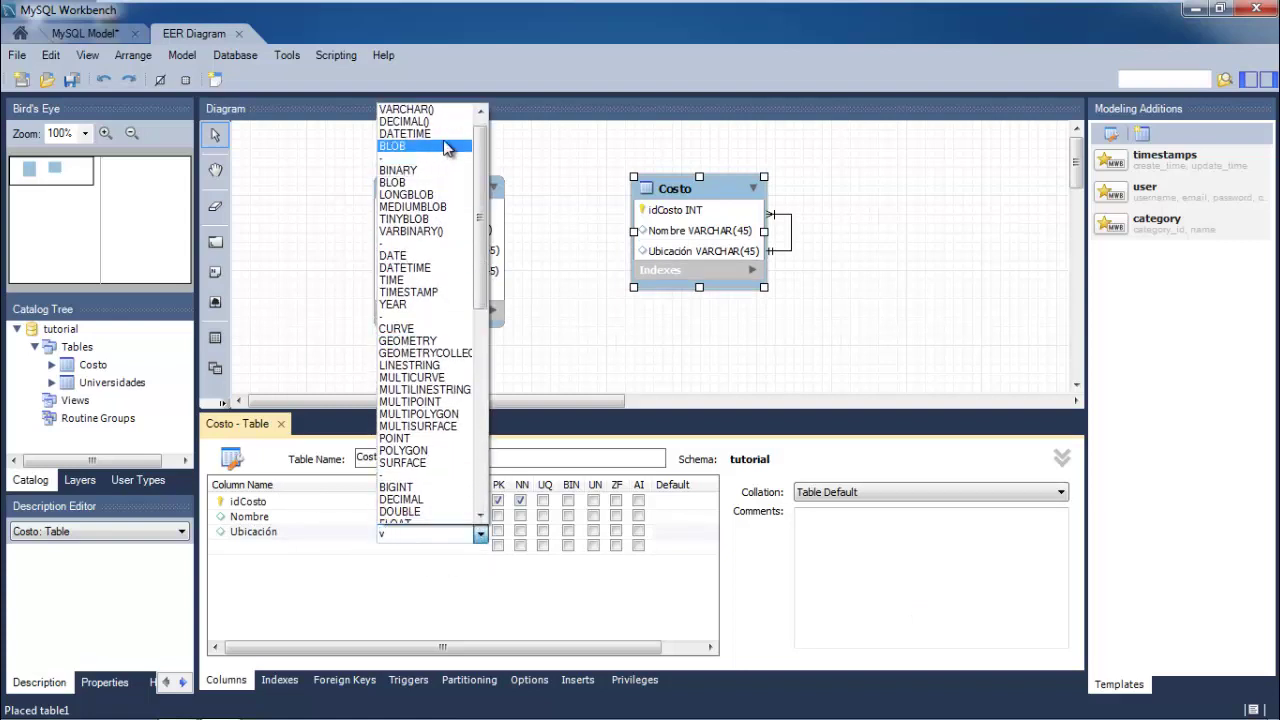
pyautogui.click(447, 110)
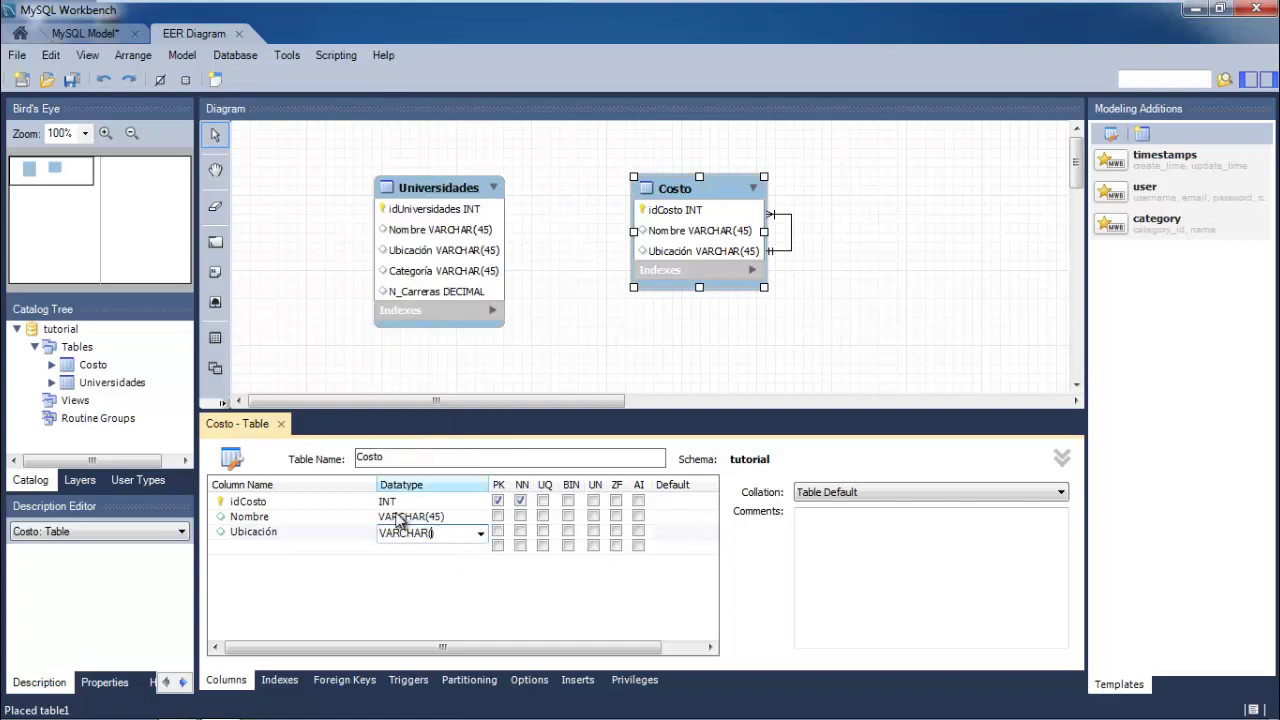
# Add a Categoría column with datatype VARCHAR(45) below Ubicación in the Costo table
pyautogui.click(310, 546)
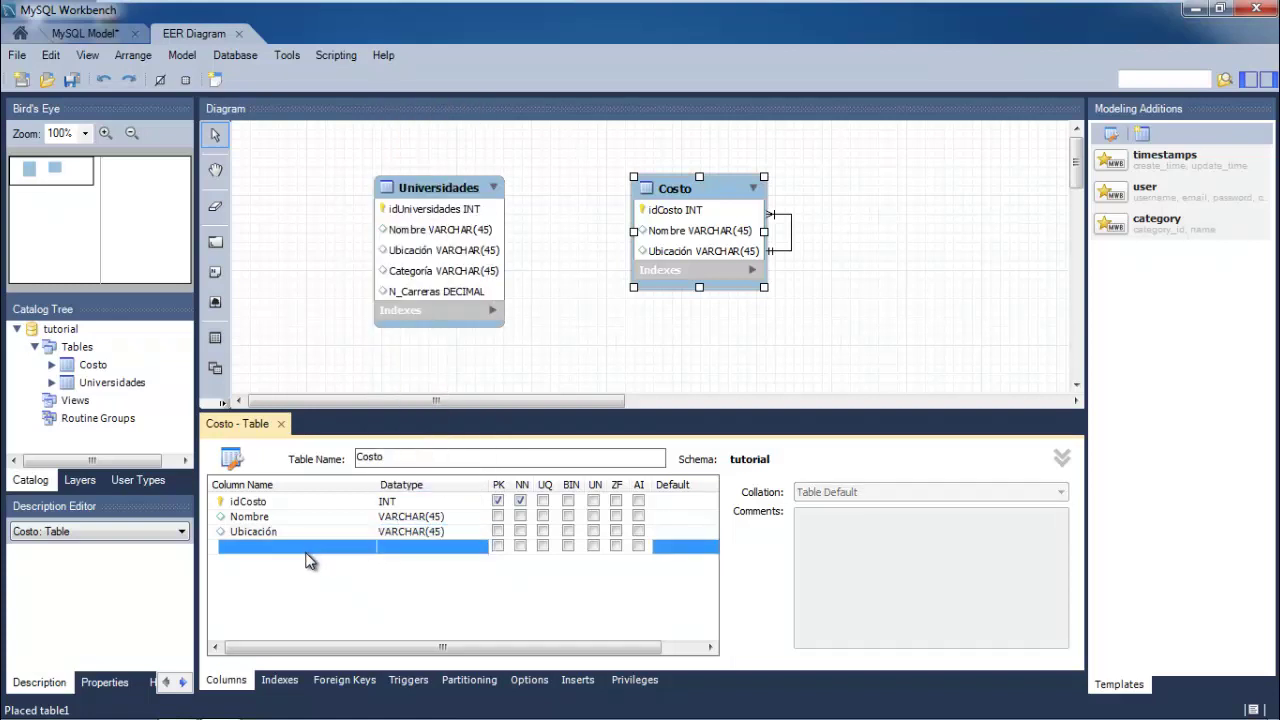
pyautogui.click(308, 552)
pyautogui.write('Categoría')
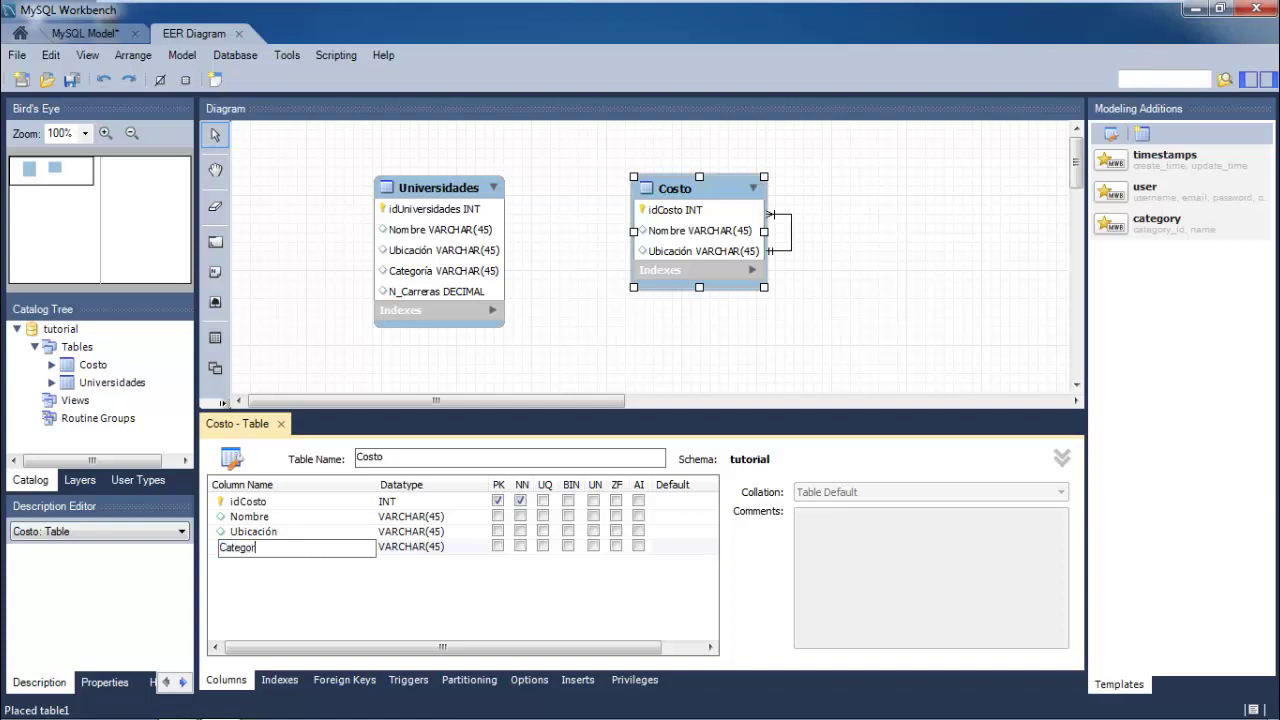
pyautogui.click(288, 567)
pyautogui.press('n')
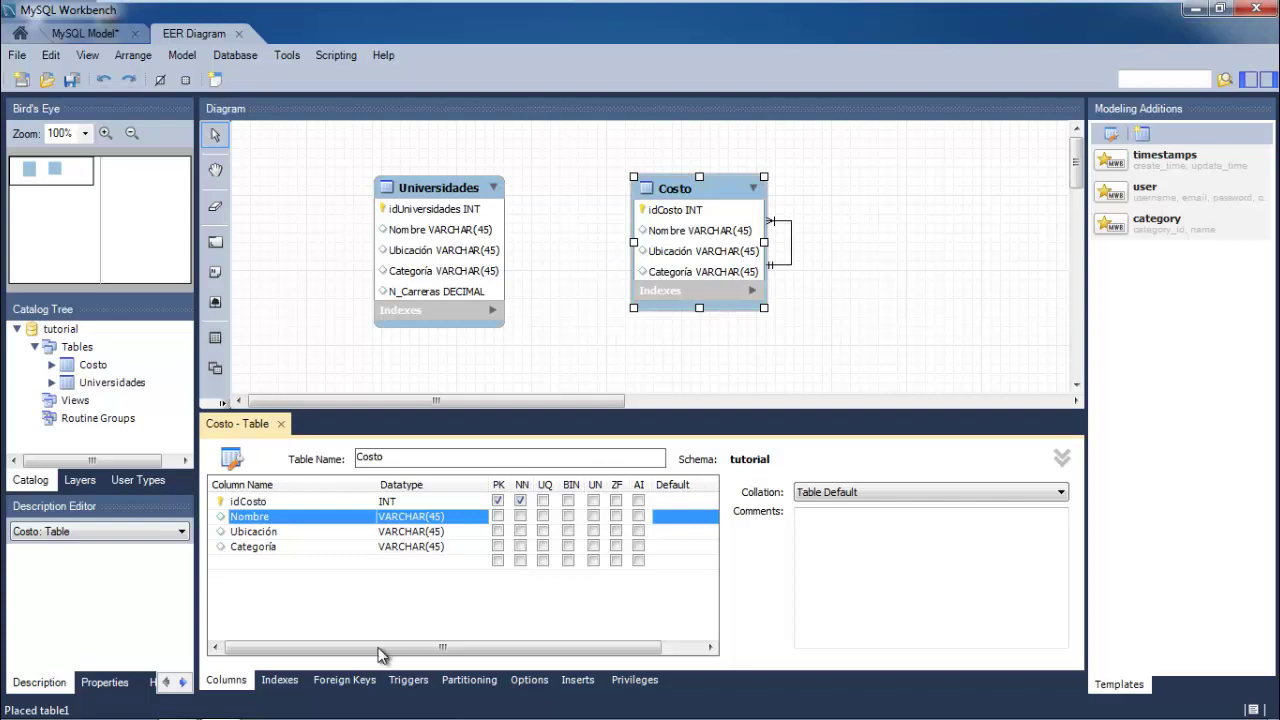
# Reopen Costo's idUniversidades foreign key and try to map its idCosto column to the referenced column Nombre
pyautogui.click(340, 681)
pyautogui.click(374, 516)
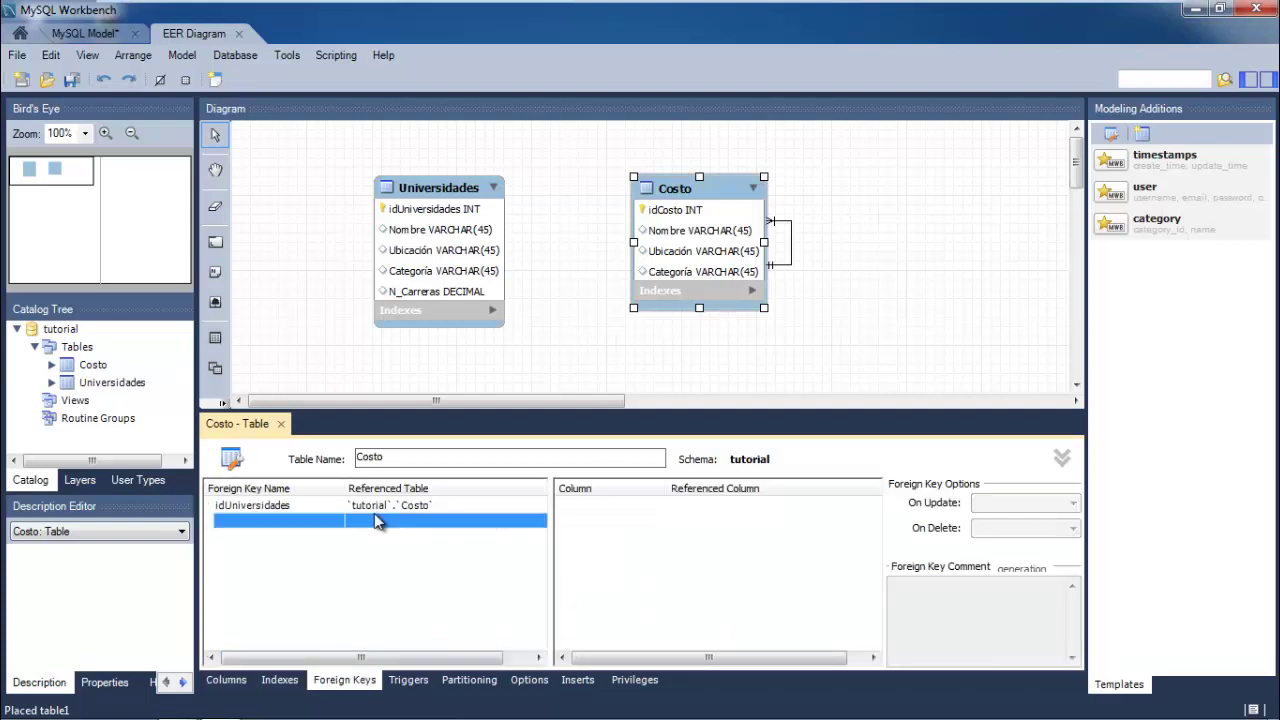
pyautogui.click(441, 509)
pyautogui.click(570, 504)
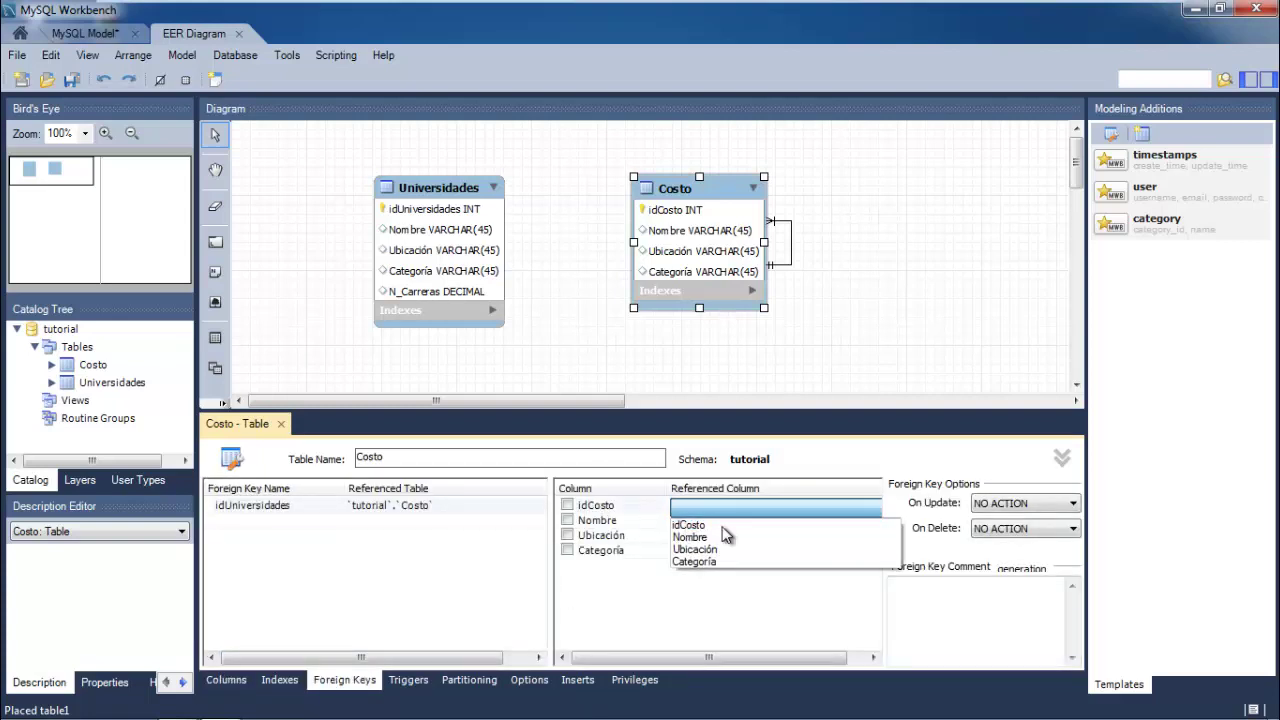
pyautogui.click(732, 540)
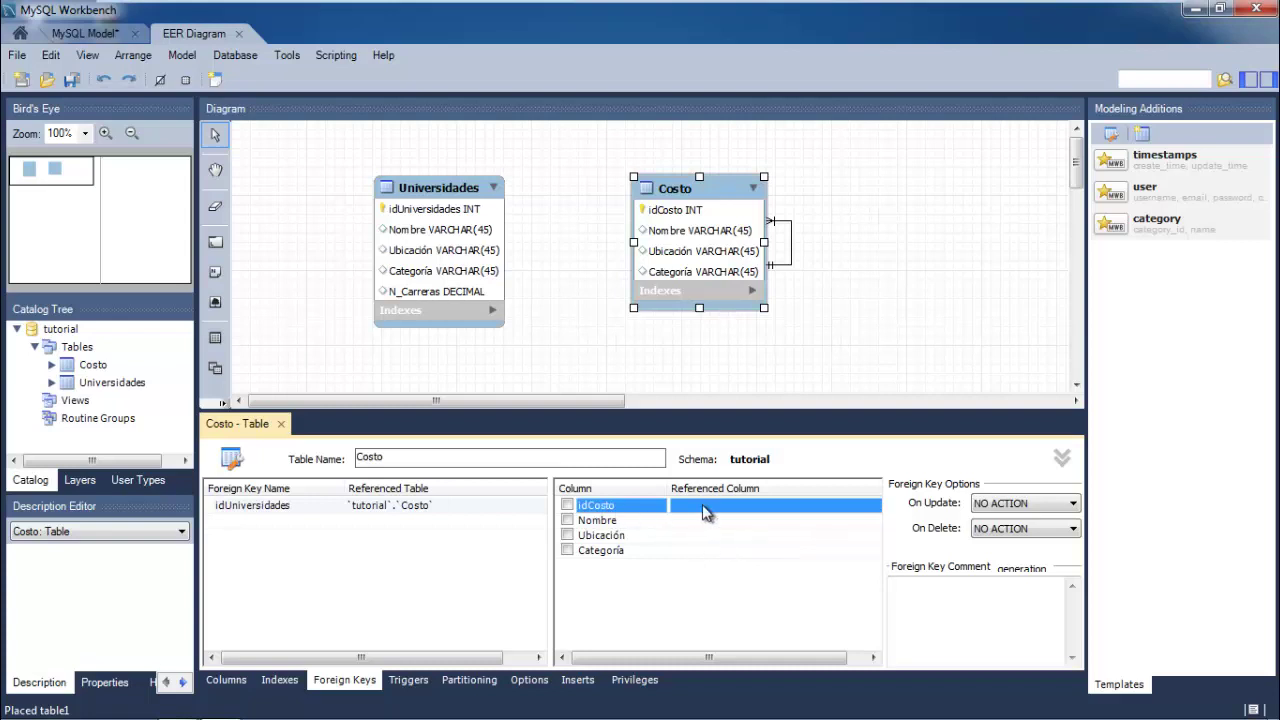
pyautogui.click(572, 507)
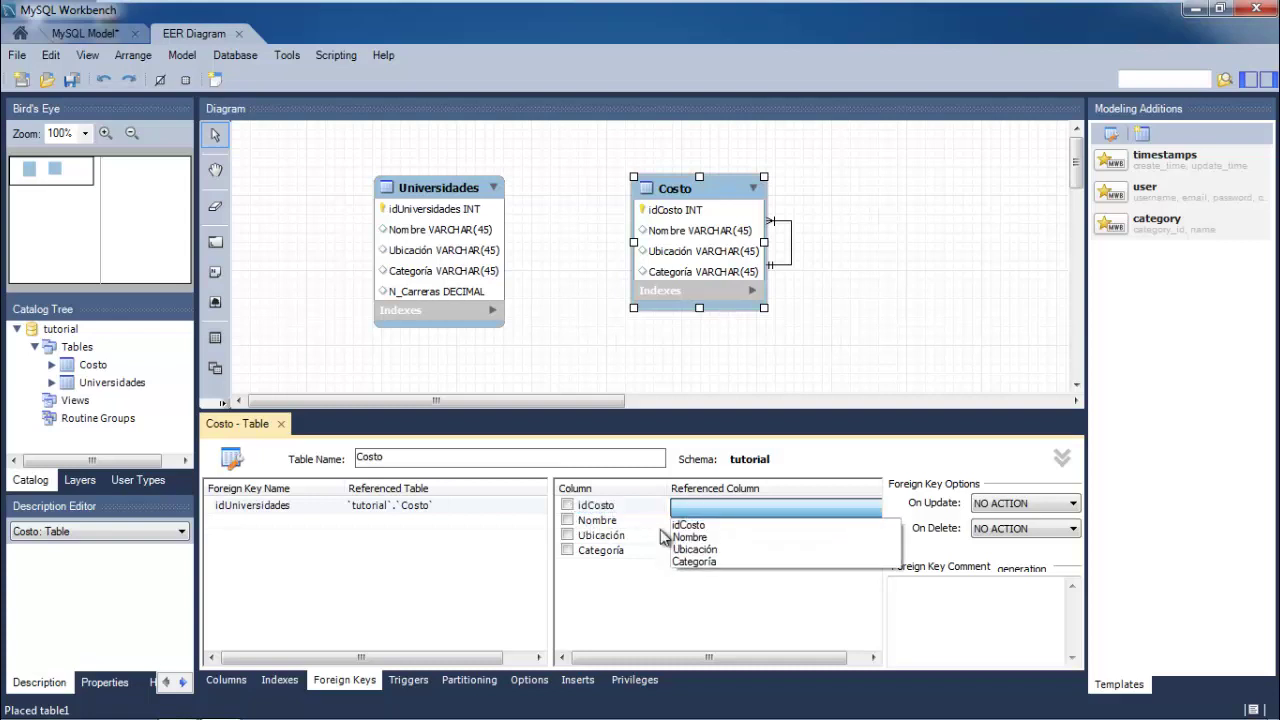
pyautogui.click(688, 538)
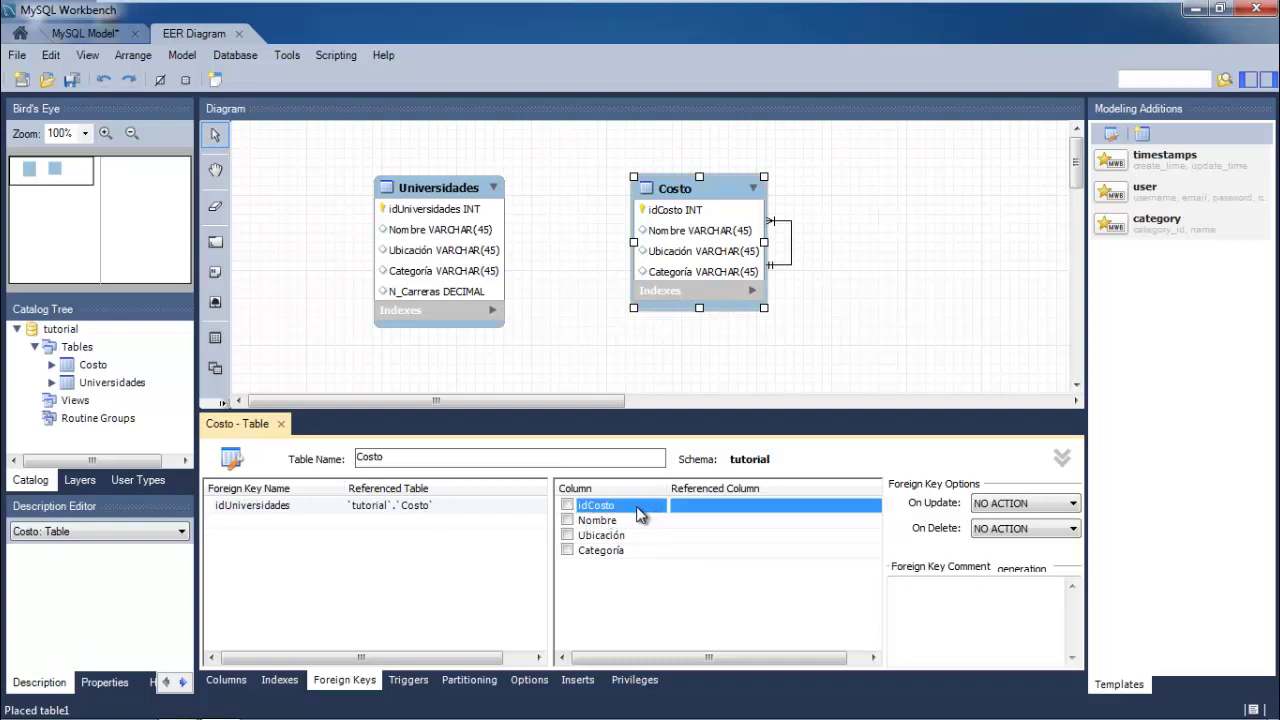
pyautogui.click(568, 507)
pyautogui.click(705, 541)
# Try to map Costo's Nombre column to the referenced column Nombre in the idUniversidades foreign key
pyautogui.click(592, 521)
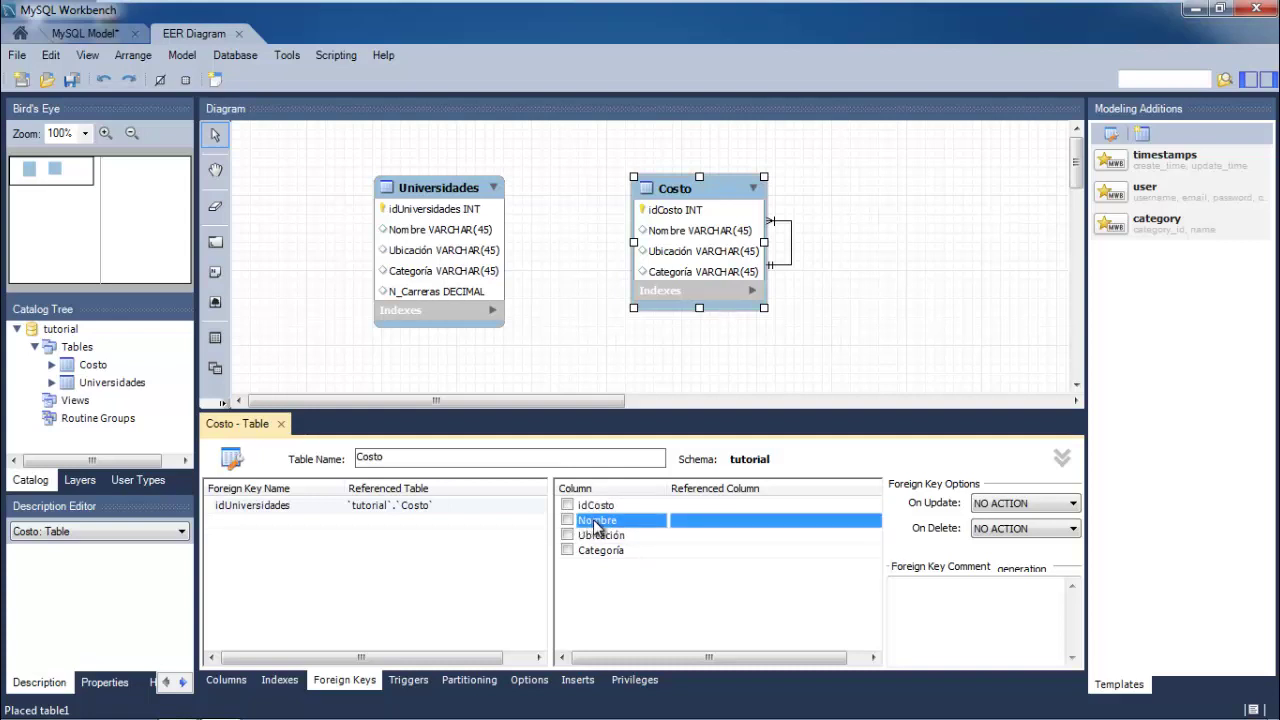
pyautogui.click(686, 528)
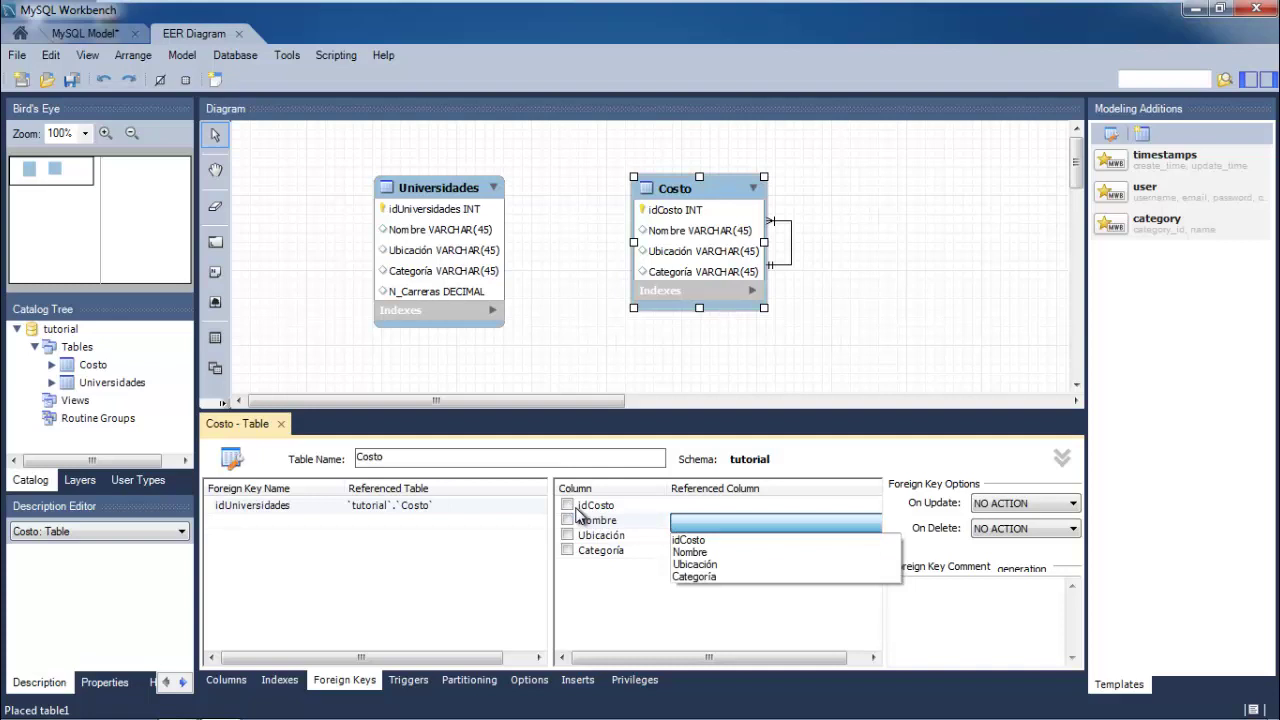
pyautogui.click(703, 553)
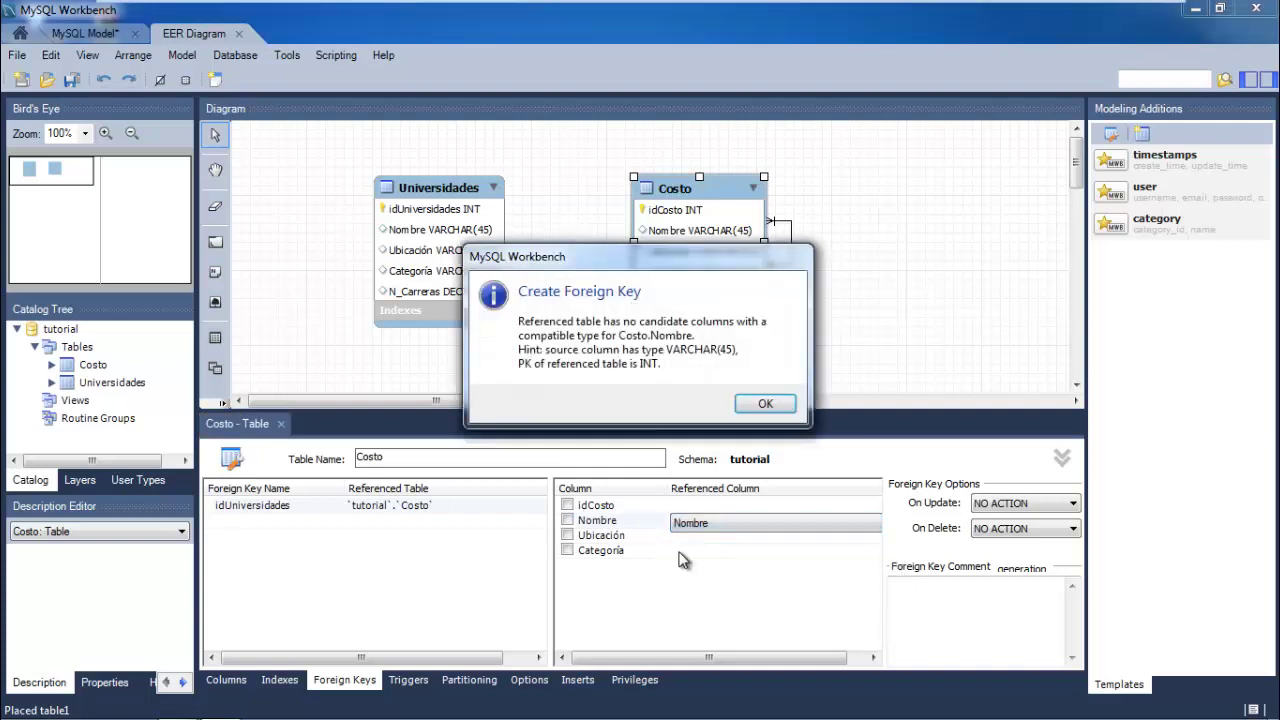
pyautogui.click(748, 403)
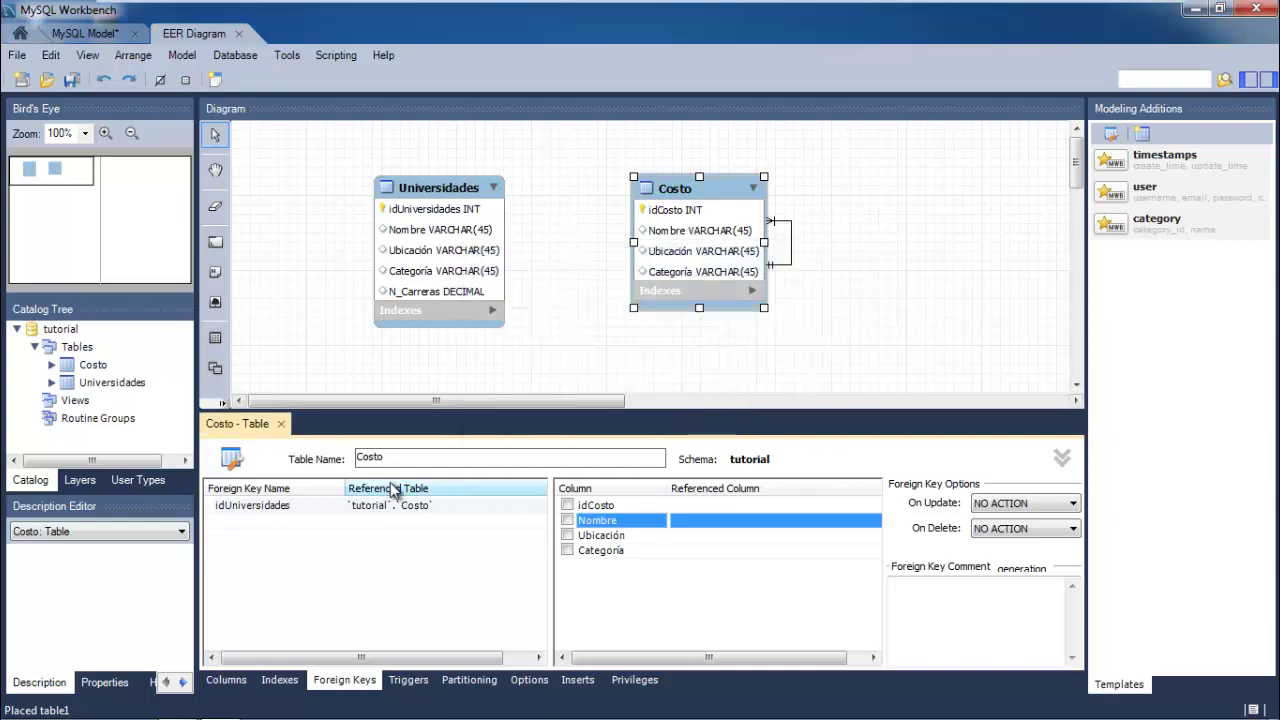
# Change the referenced table of the idUniversidades foreign key to `tutorial`.`Universidades`
pyautogui.click(609, 312)
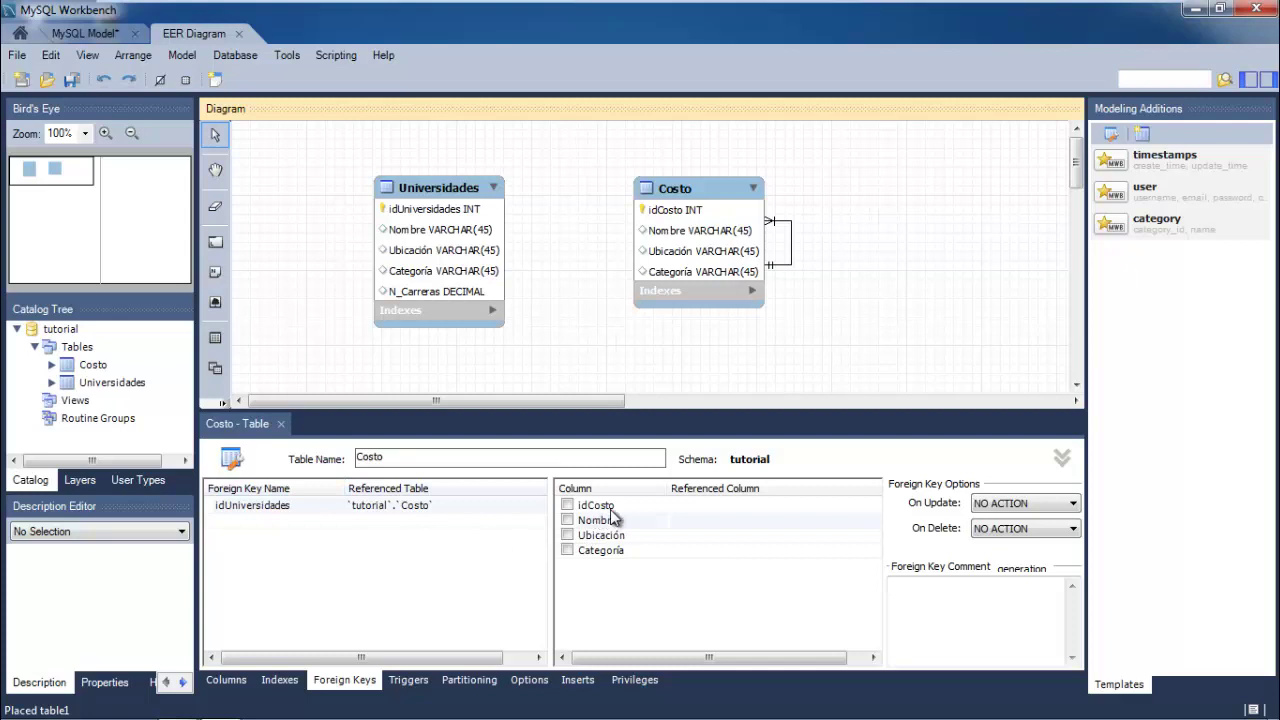
pyautogui.click(688, 505)
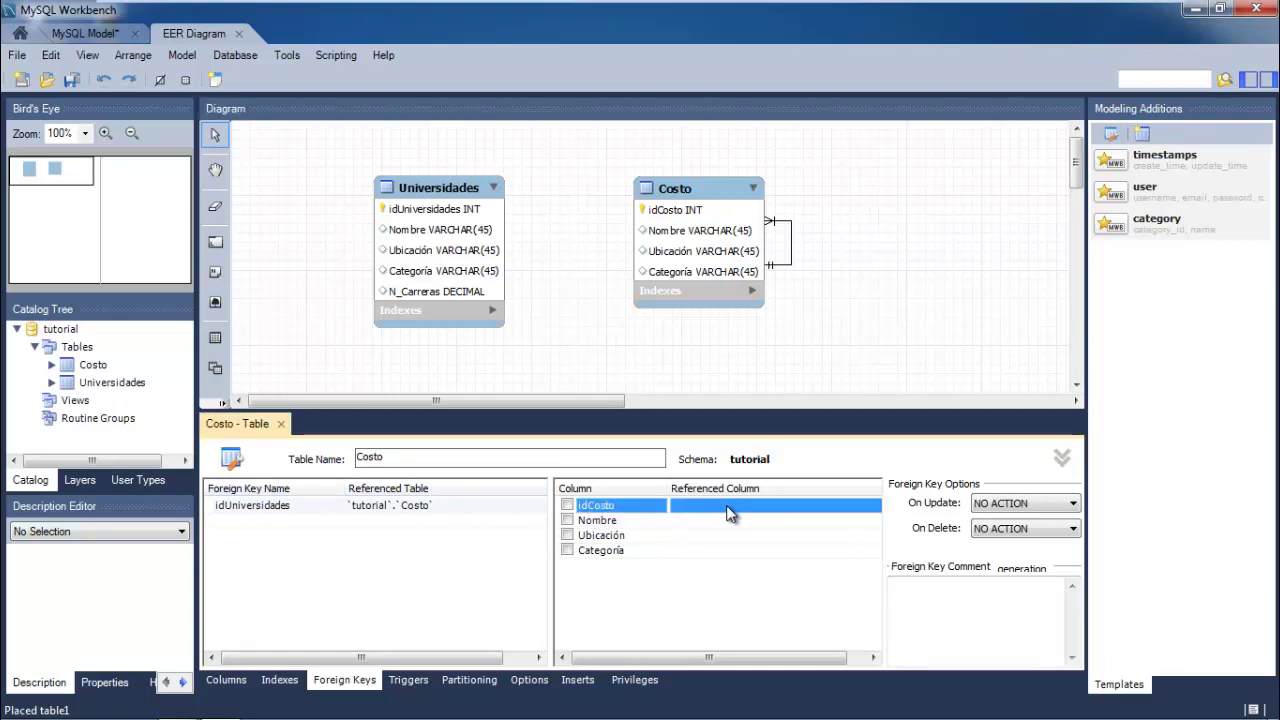
pyautogui.click(453, 509)
pyautogui.click(469, 509)
pyautogui.click(469, 509)
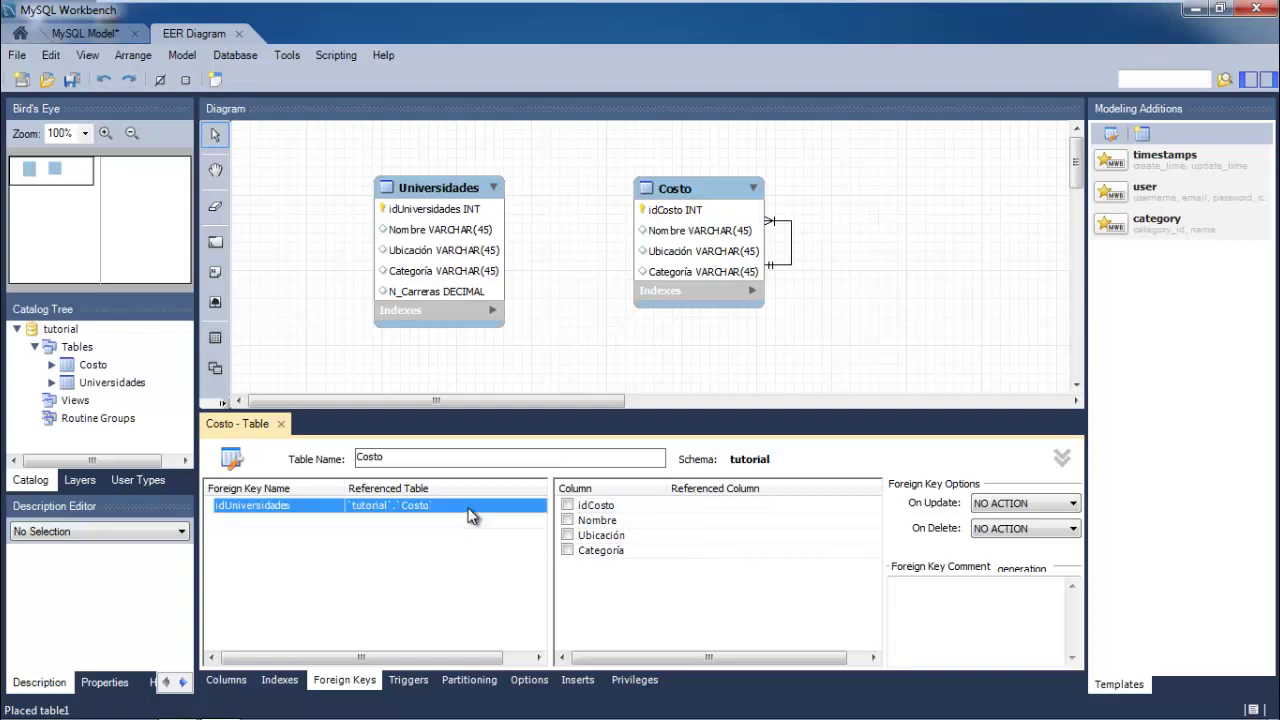
pyautogui.click(464, 512)
pyautogui.click(464, 512)
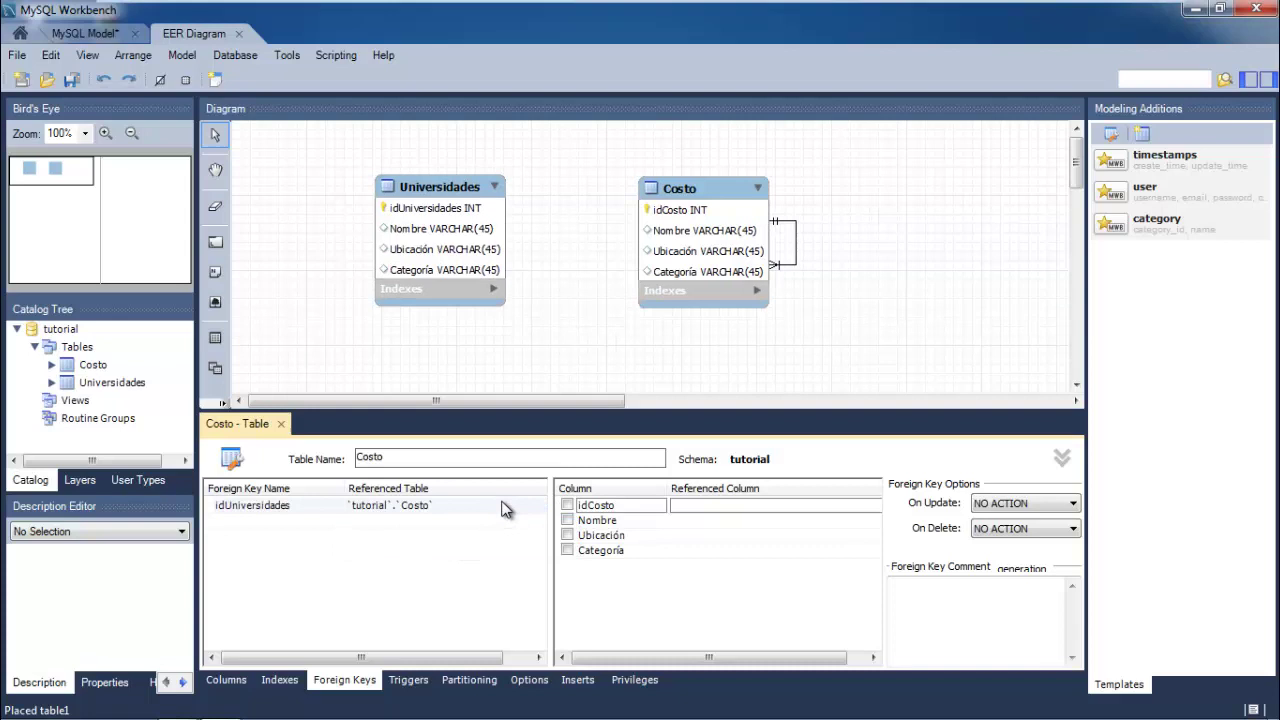
pyautogui.click(504, 505)
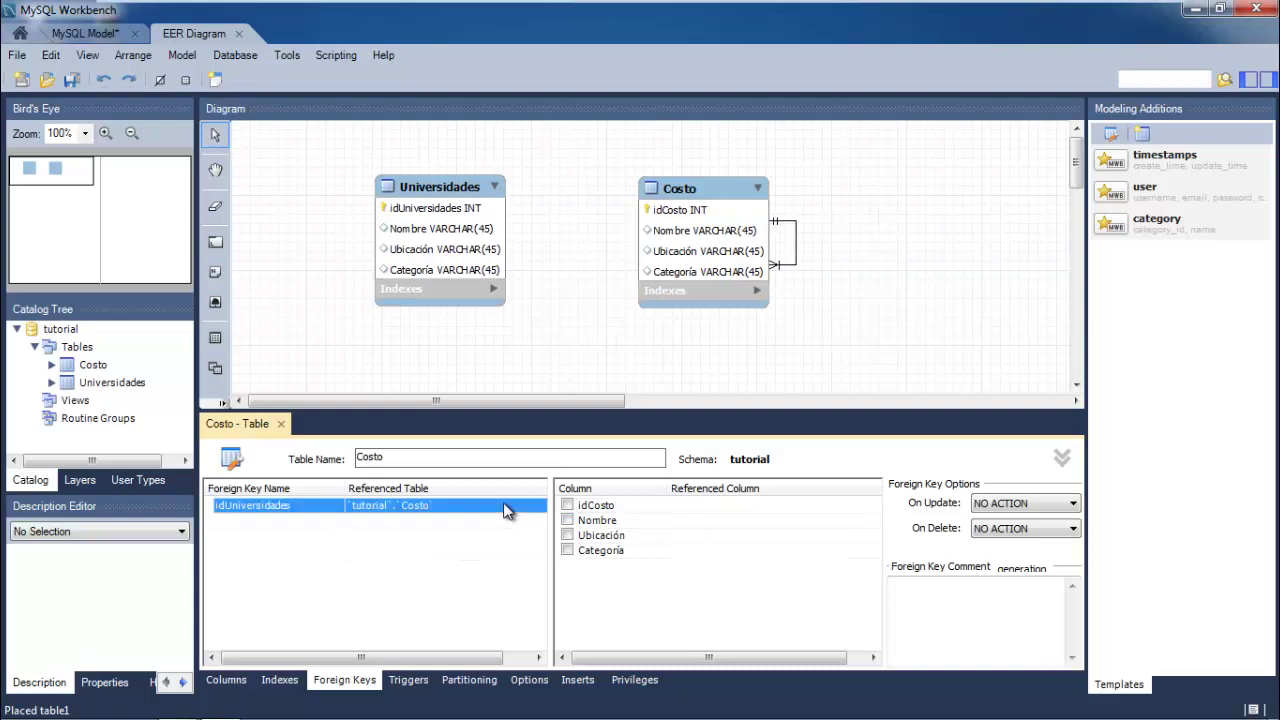
pyautogui.click(505, 508)
pyautogui.click(503, 536)
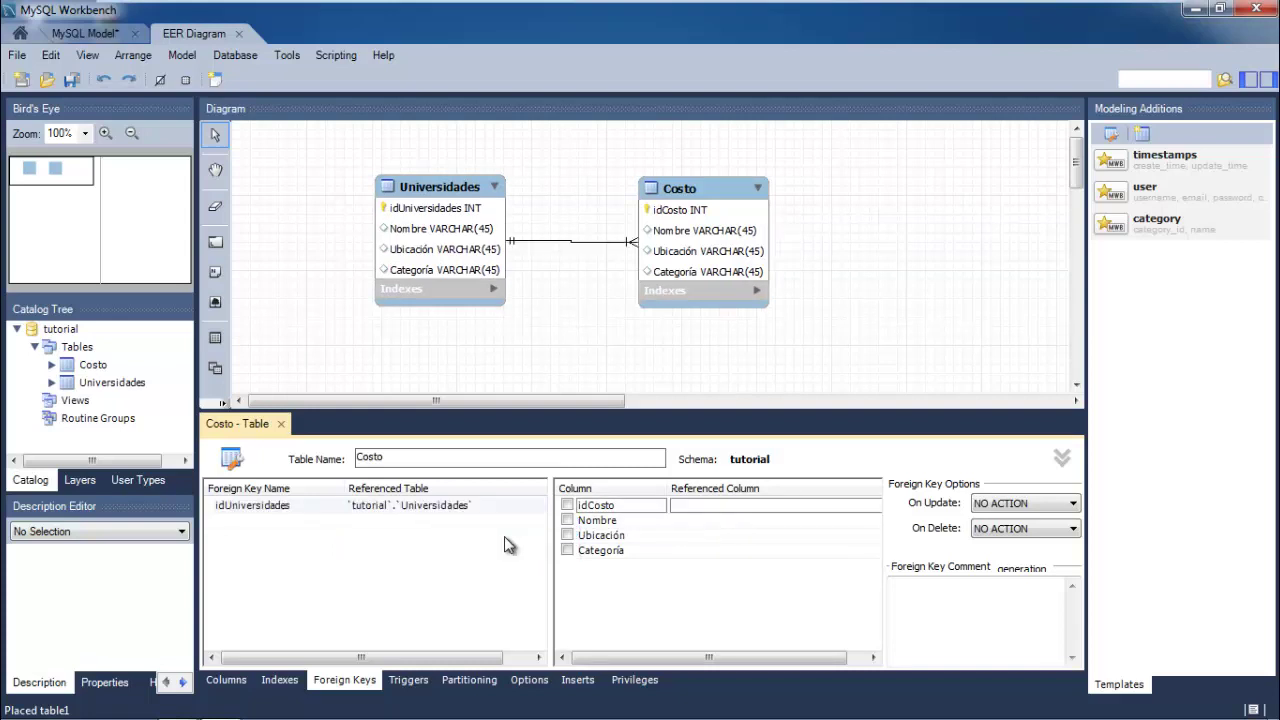
# Map Costo's idCosto column to the referenced column idUniversidades in the foreign key
pyautogui.click(655, 251)
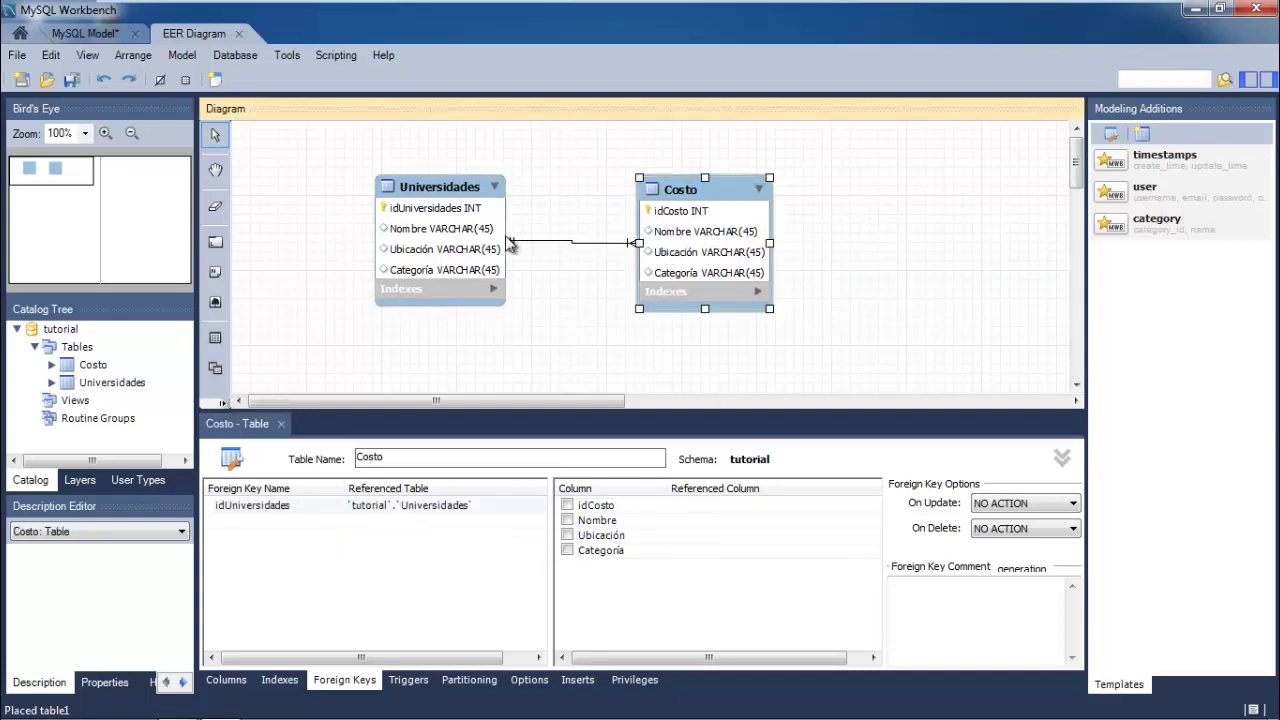
pyautogui.click(476, 247)
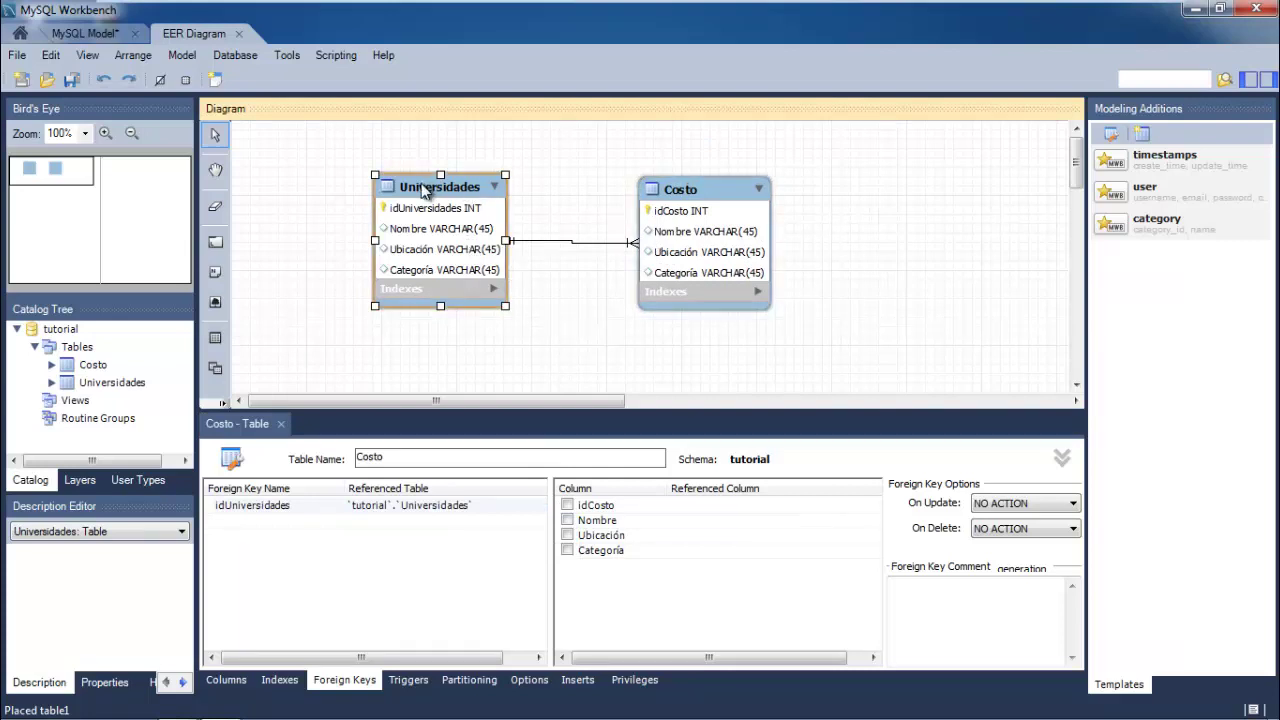
pyautogui.click(703, 238)
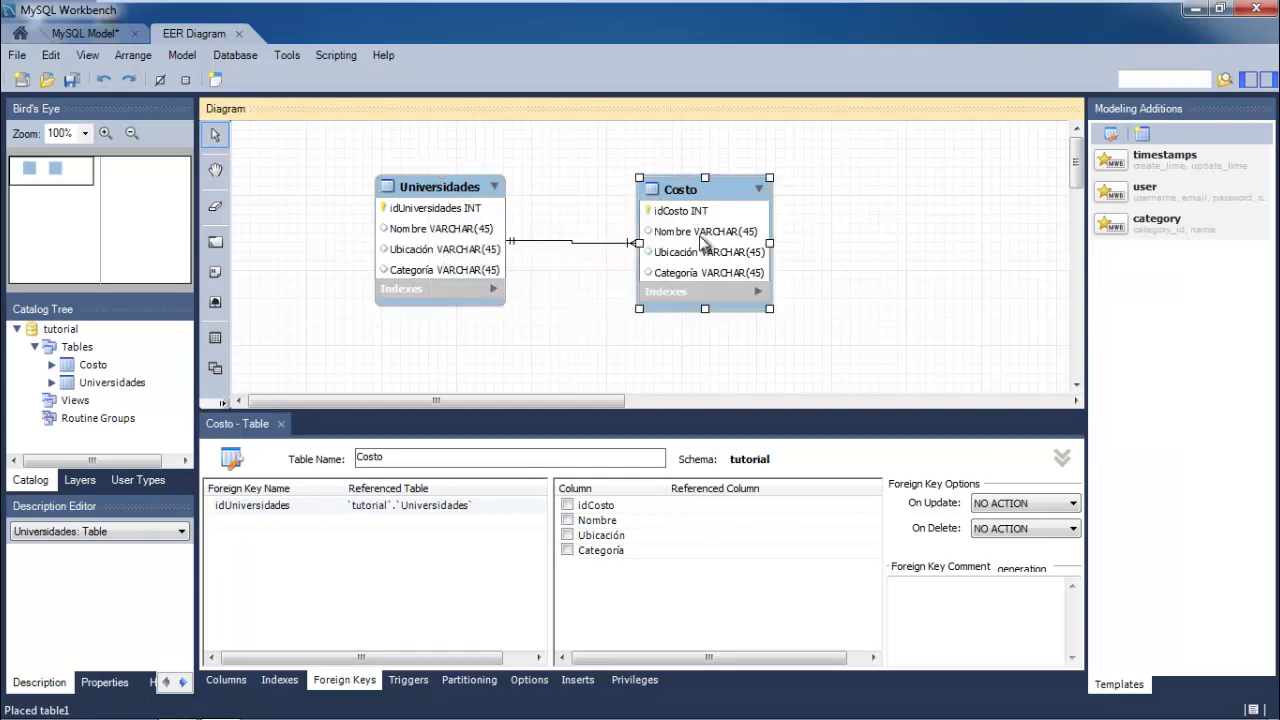
pyautogui.click(568, 506)
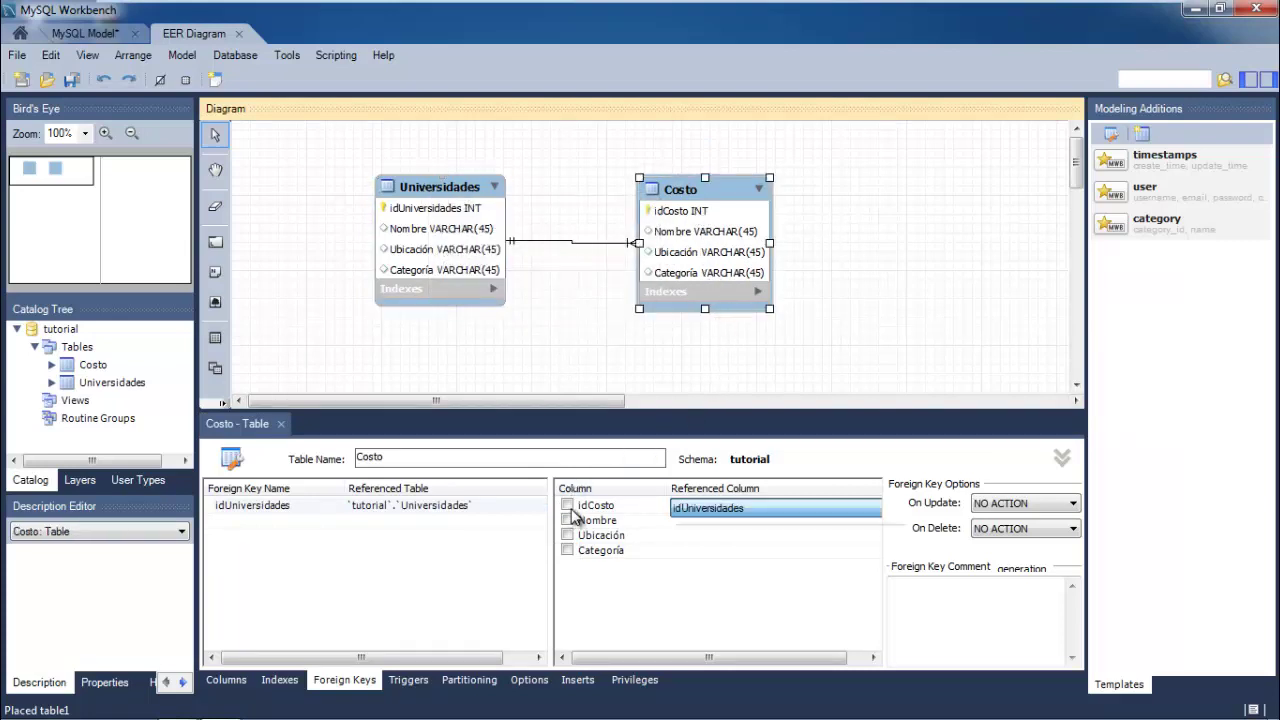
pyautogui.click(713, 527)
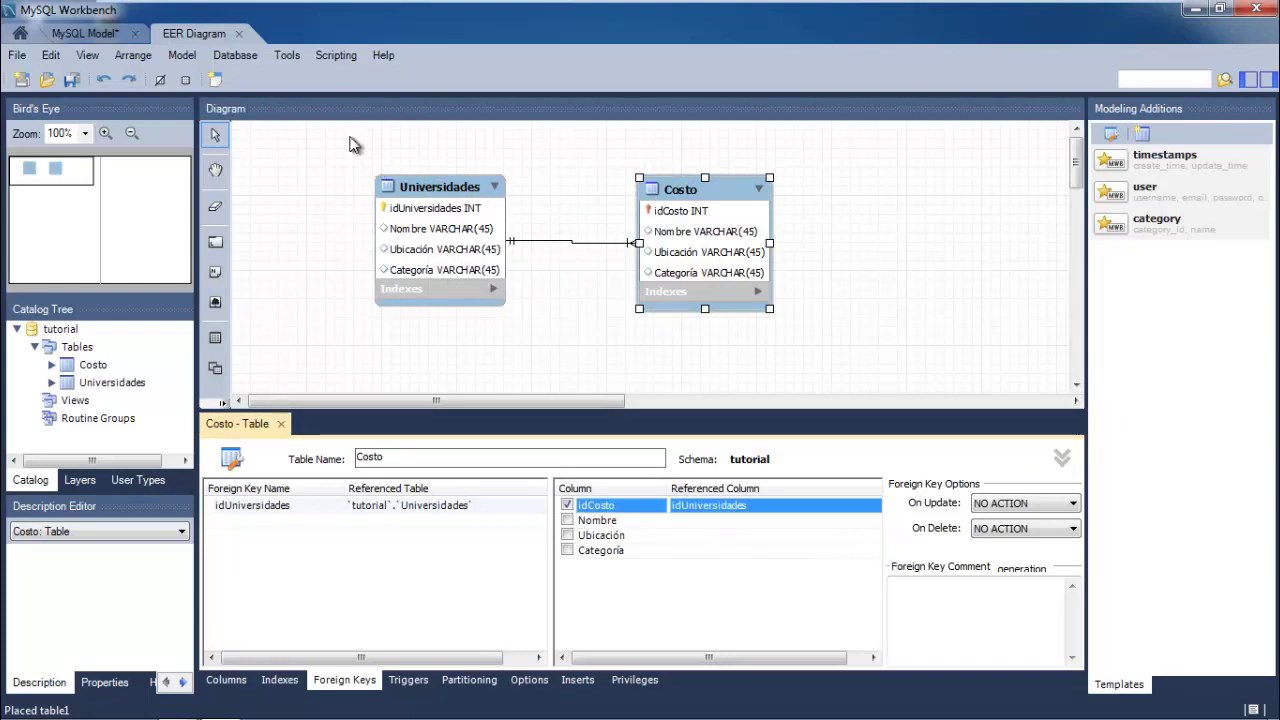
# Start forward engineering the model to a database using the stored connection Local instance MySQL_Server
pyautogui.click(248, 56)
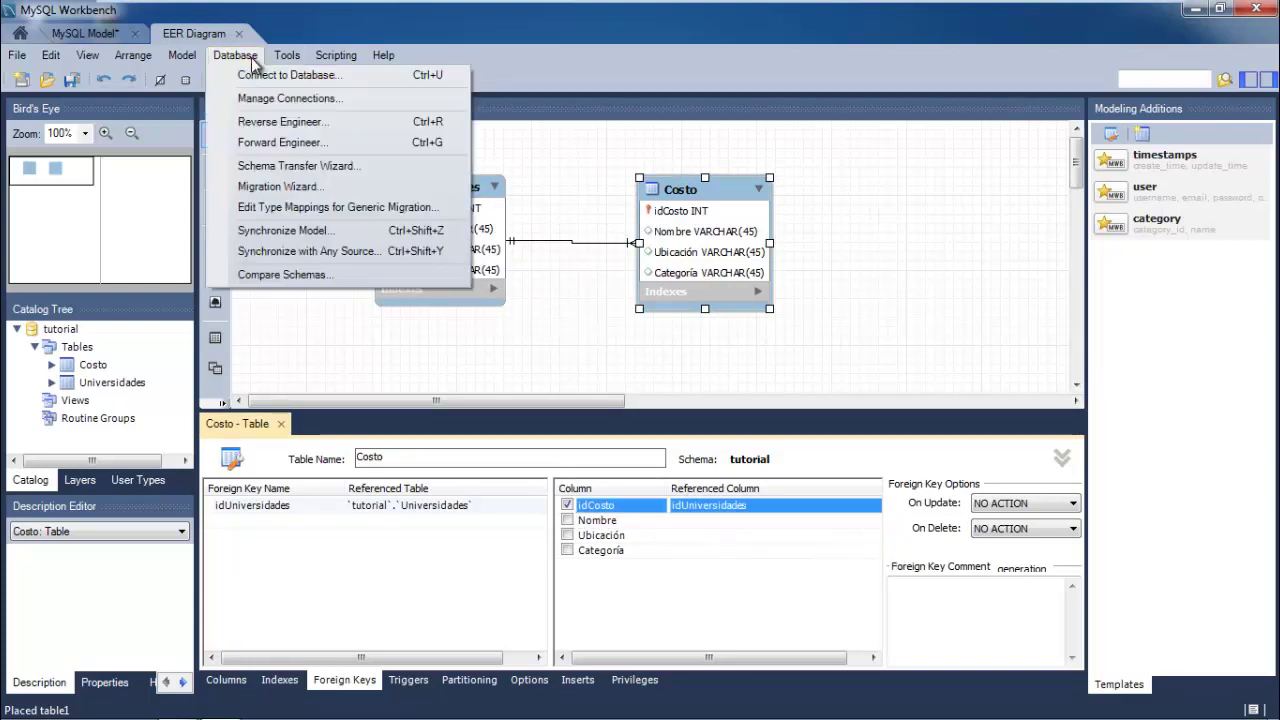
pyautogui.click(365, 150)
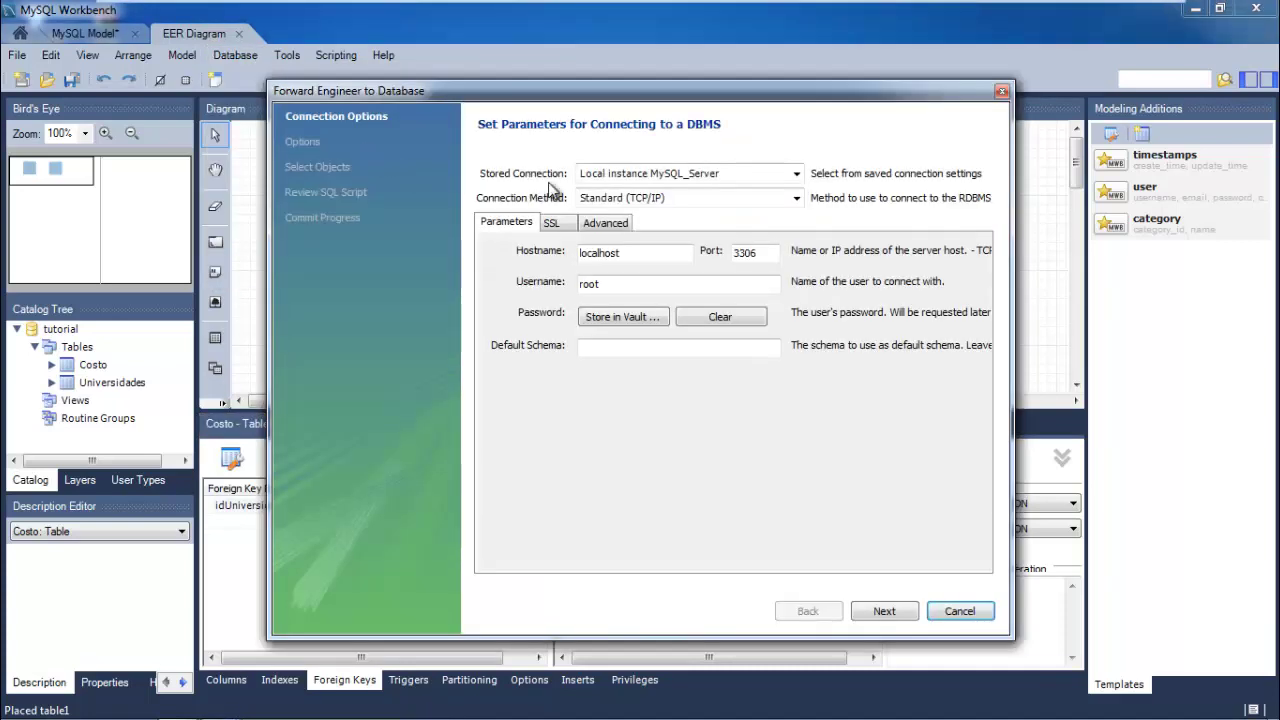
pyautogui.click(760, 177)
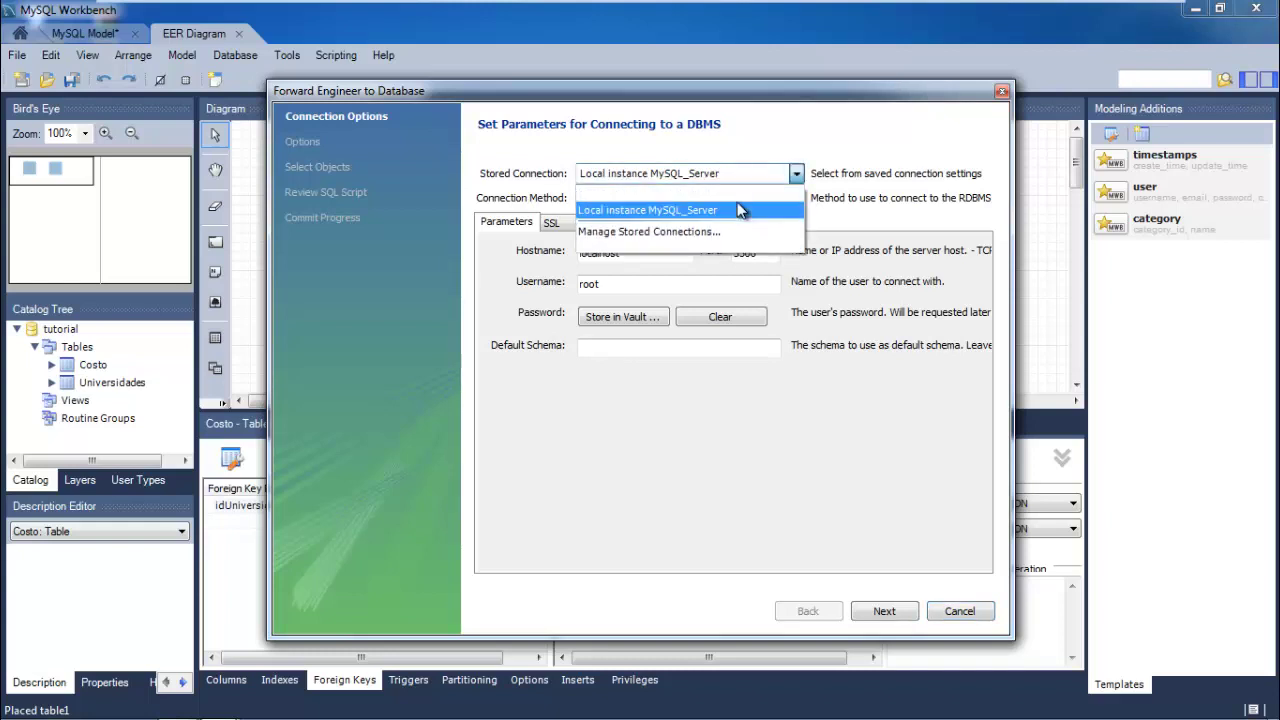
pyautogui.click(737, 208)
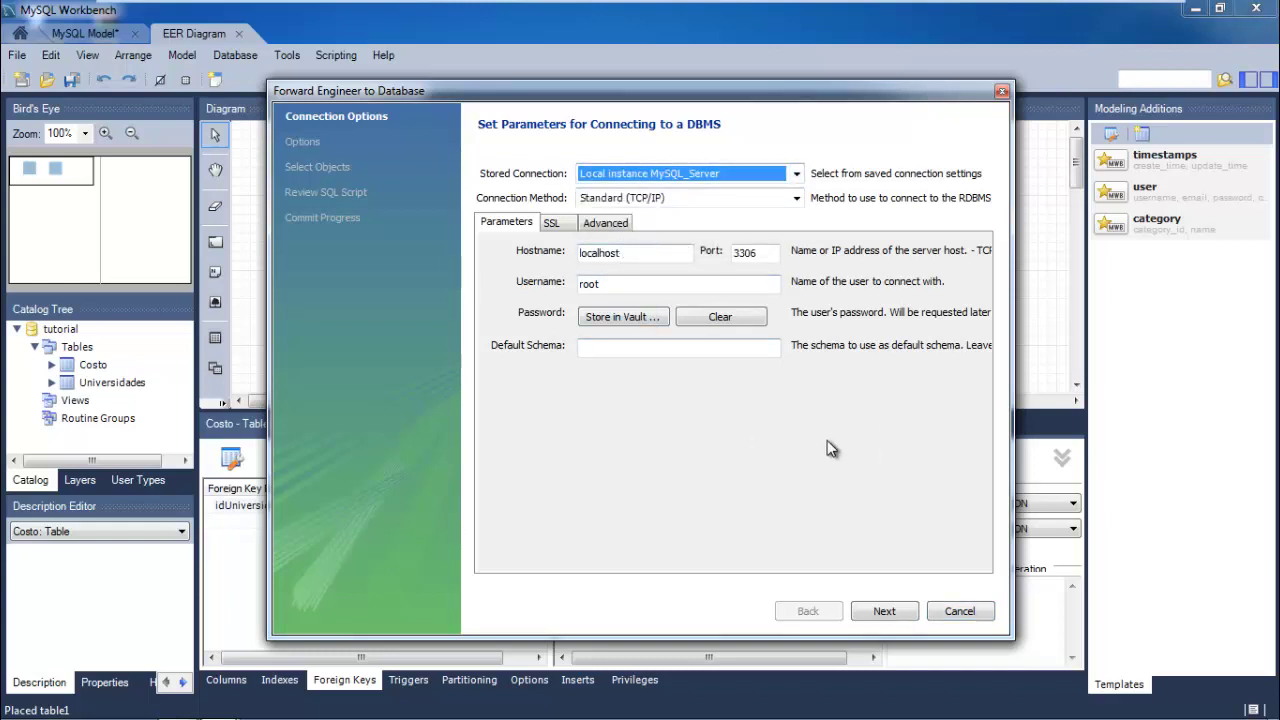
pyautogui.click(905, 614)
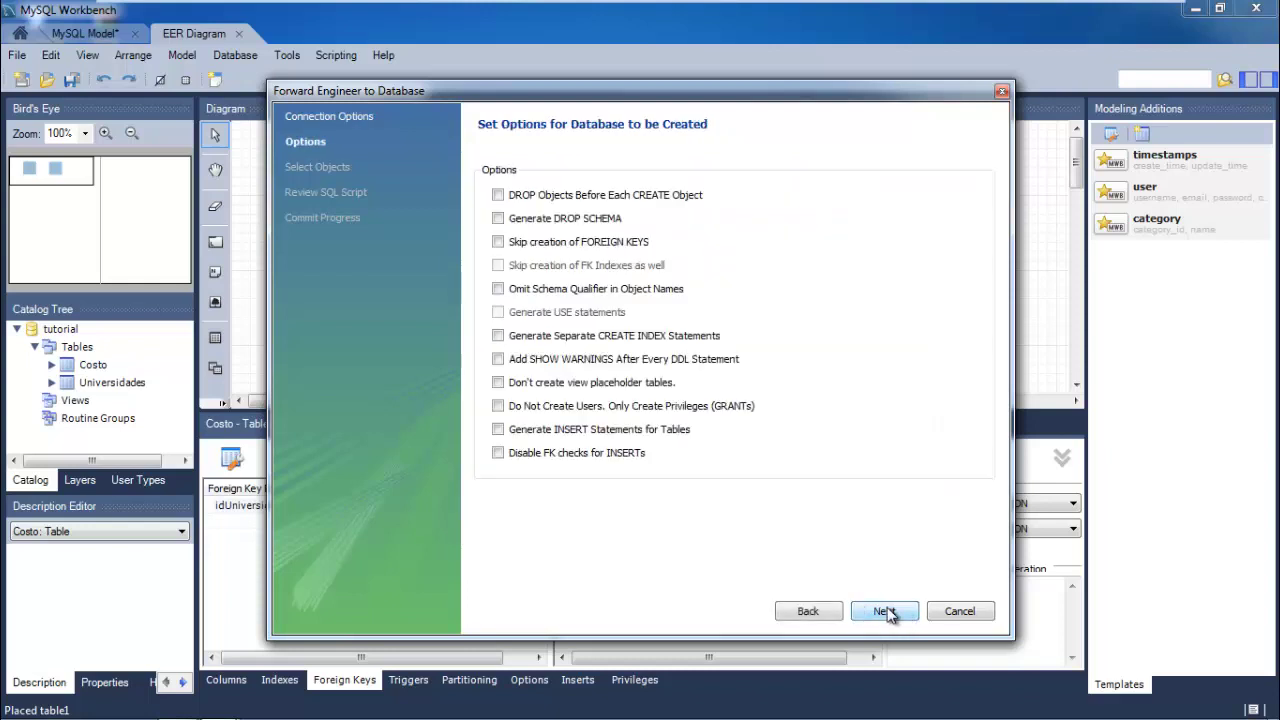
# Keep the default creation options, enter the root account password and proceed to the SQL script with the table objects selected
pyautogui.click(889, 610)
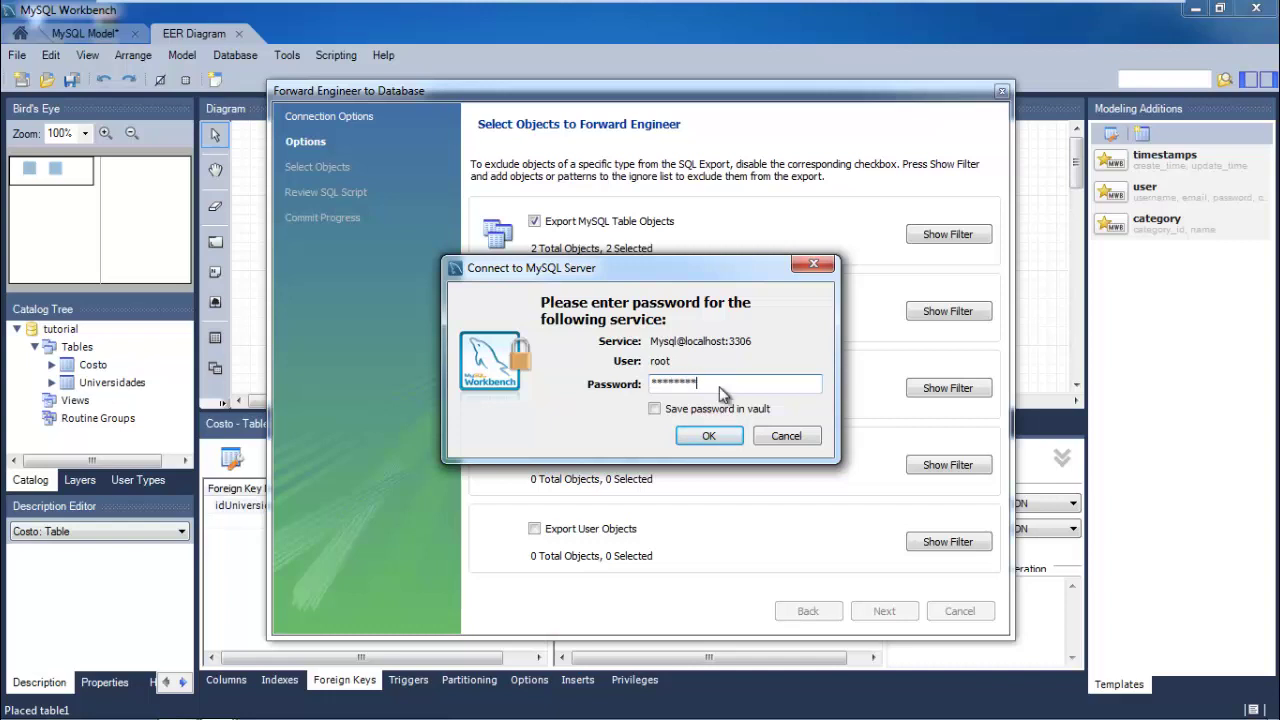
pyautogui.press('Return')
pyautogui.click(885, 610)
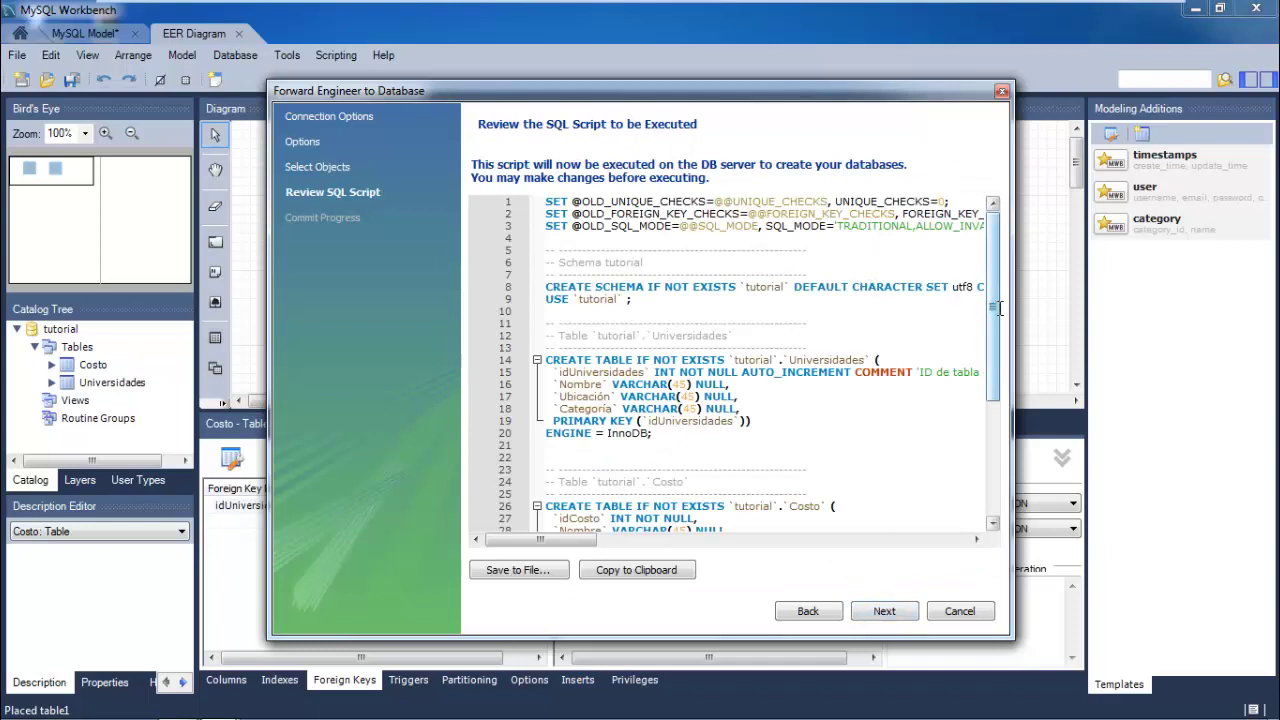
# Widen the wizard window and review the CREATE TABLE statements for Universidades and Costo in the generated SQL script
pyautogui.moveTo(1014, 308); pyautogui.dragTo(1138, 308)
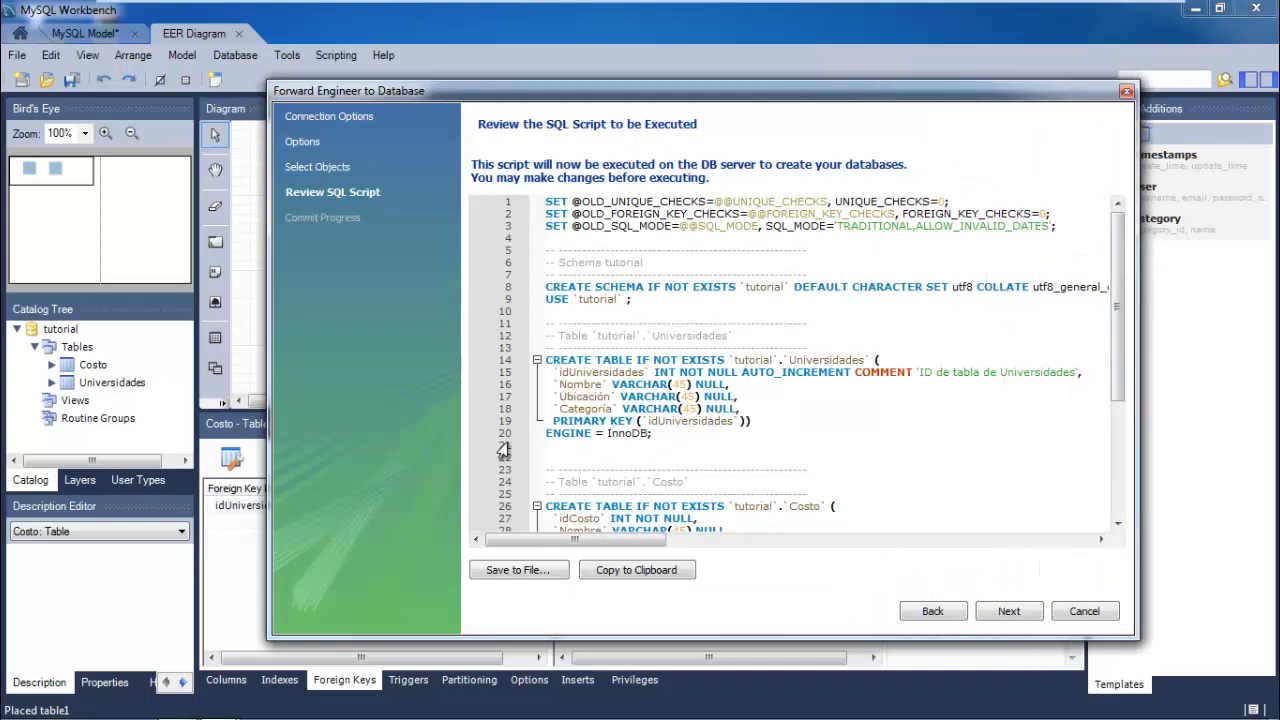
pyautogui.moveTo(585, 360); pyautogui.dragTo(871, 361)
pyautogui.scroll(-2, 874, 390)
pyautogui.scroll(-2, 874, 390)
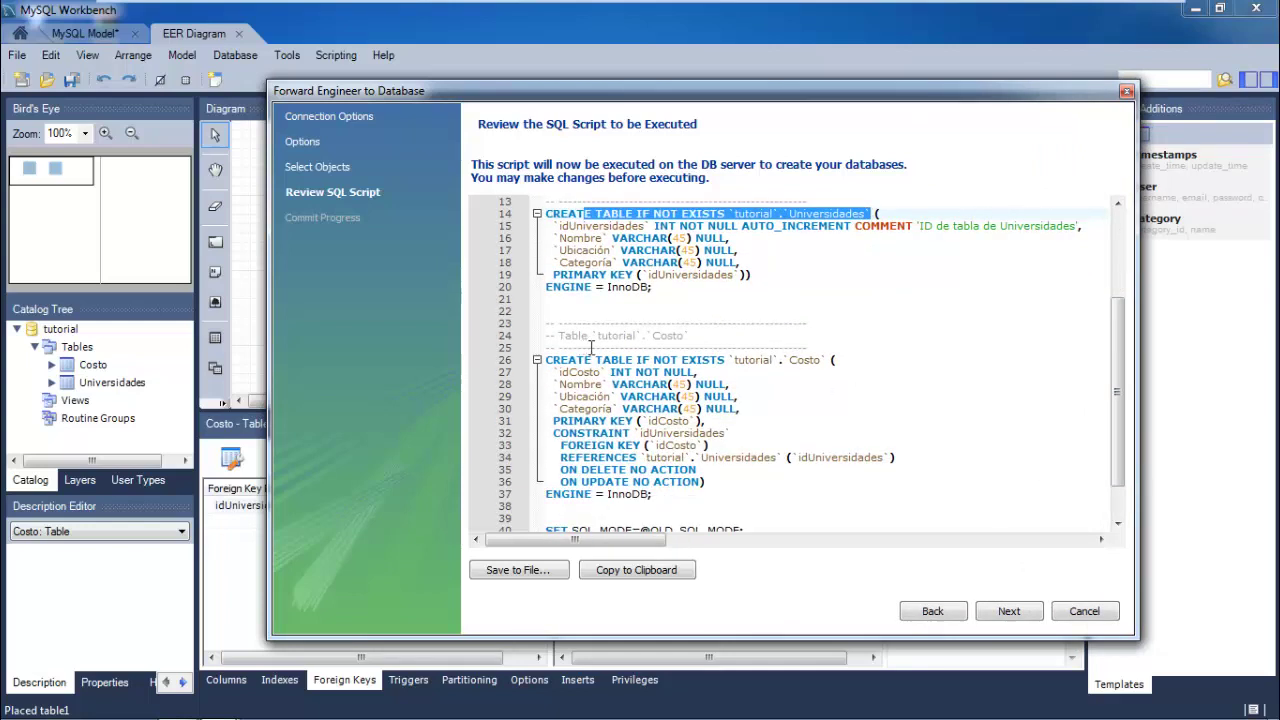
# Check the Costo table statement, execute the forward engineering script on the server and close the finished wizard
pyautogui.moveTo(591, 347); pyautogui.dragTo(844, 358)
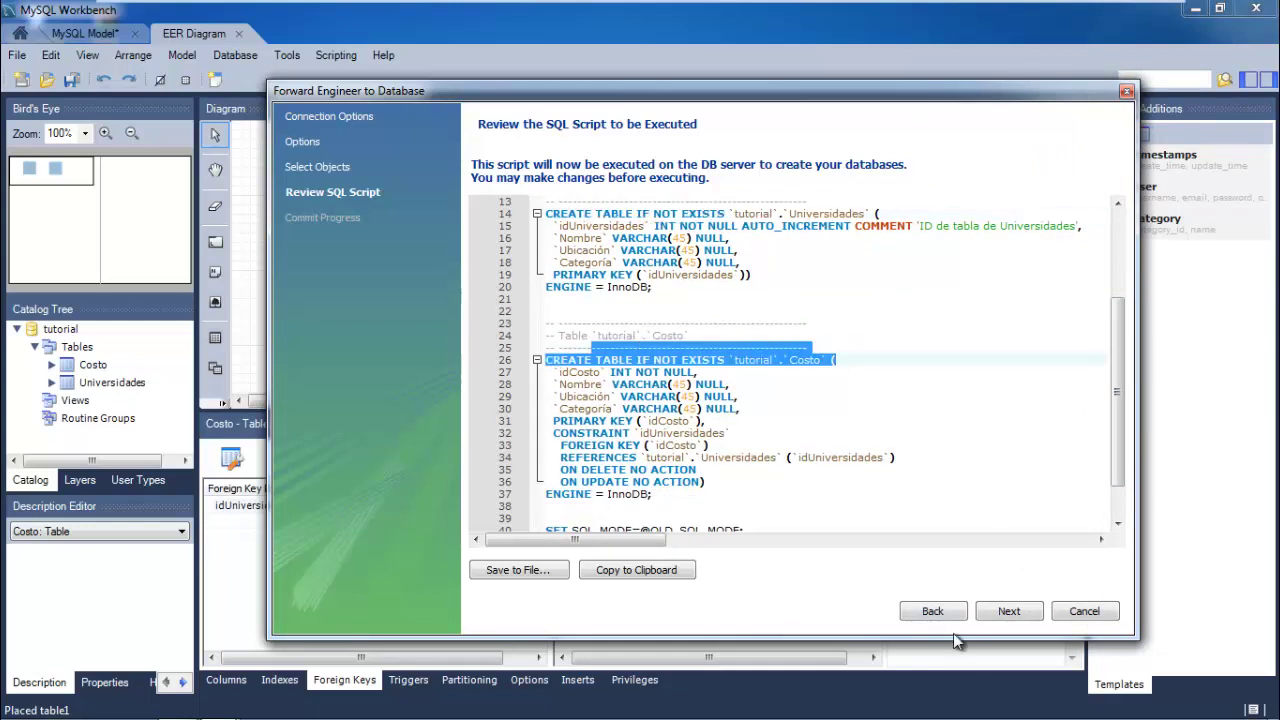
pyautogui.click(832, 362)
pyautogui.click(1006, 611)
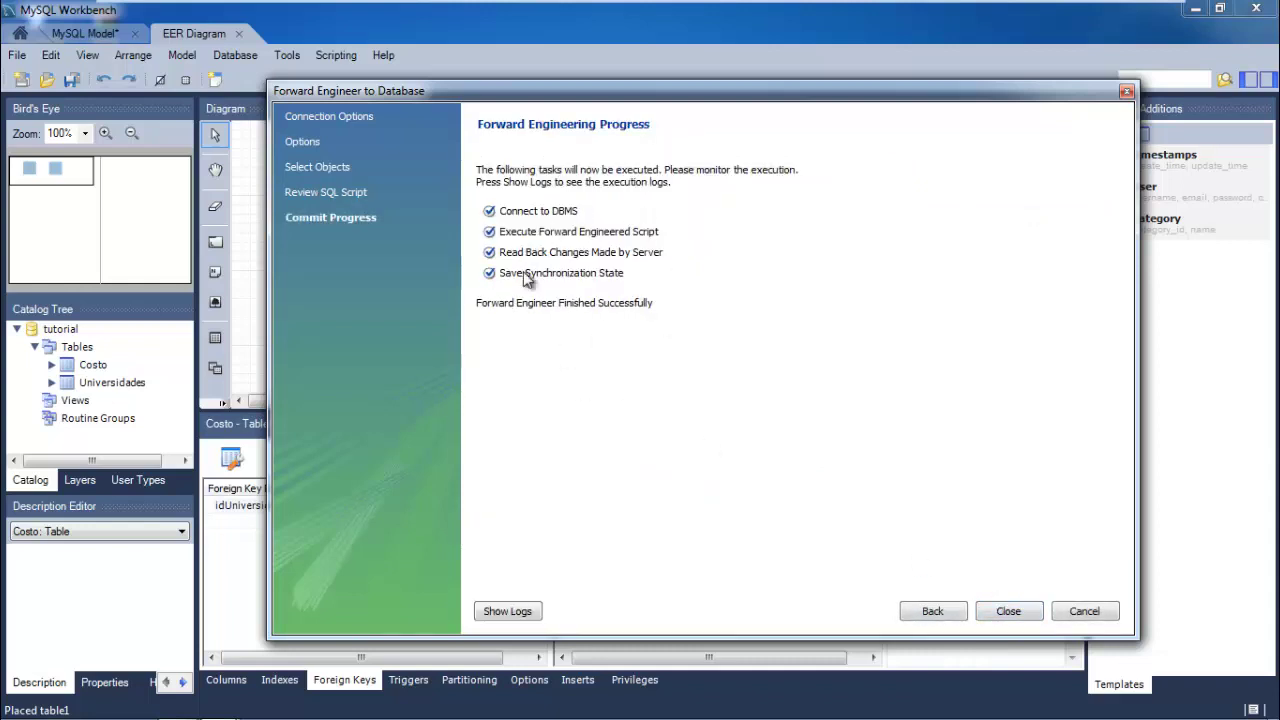
pyautogui.click(1008, 611)
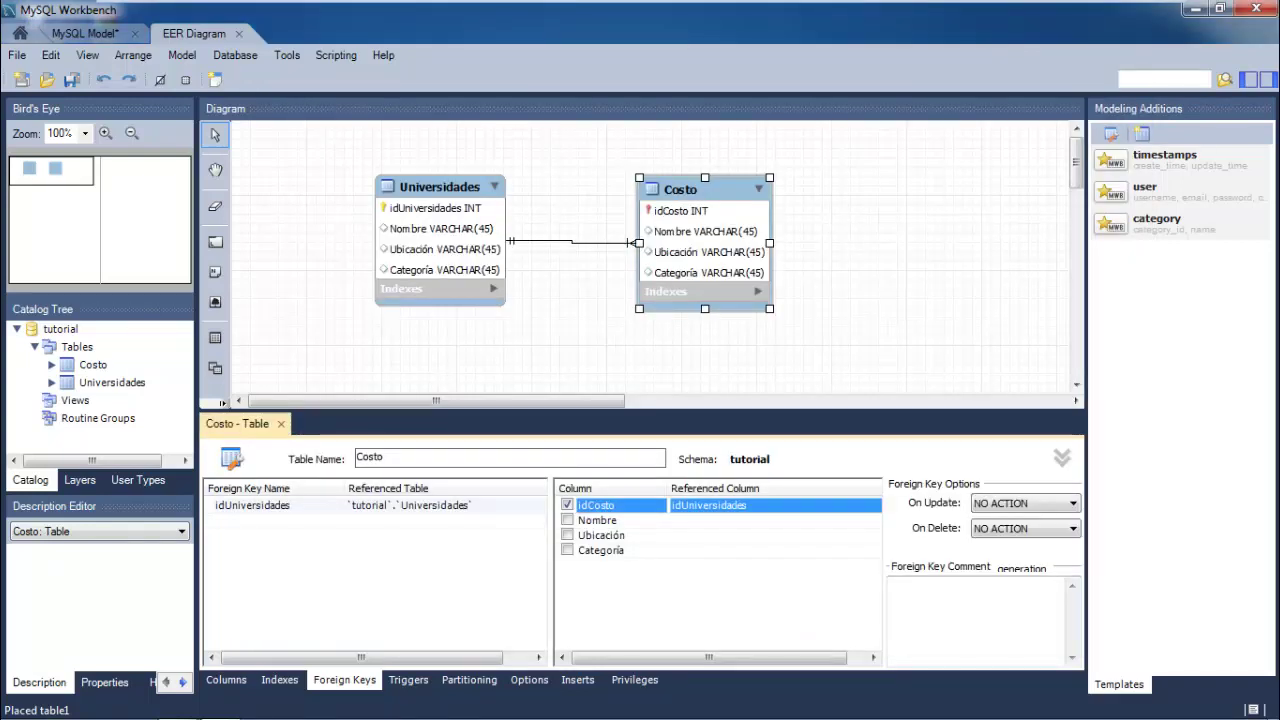
# Switch to the MySQL 5.6 Command Line Client and log in with the account password
pyautogui.click(34, 710)
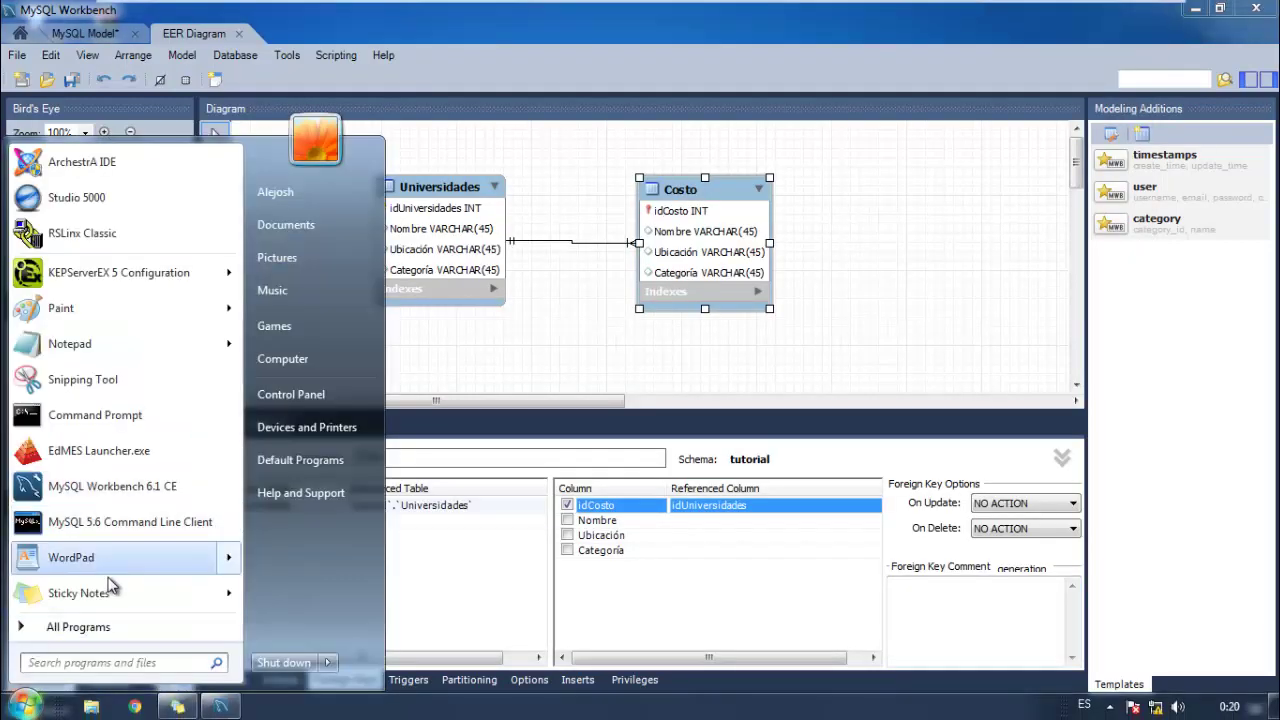
pyautogui.click(170, 541)
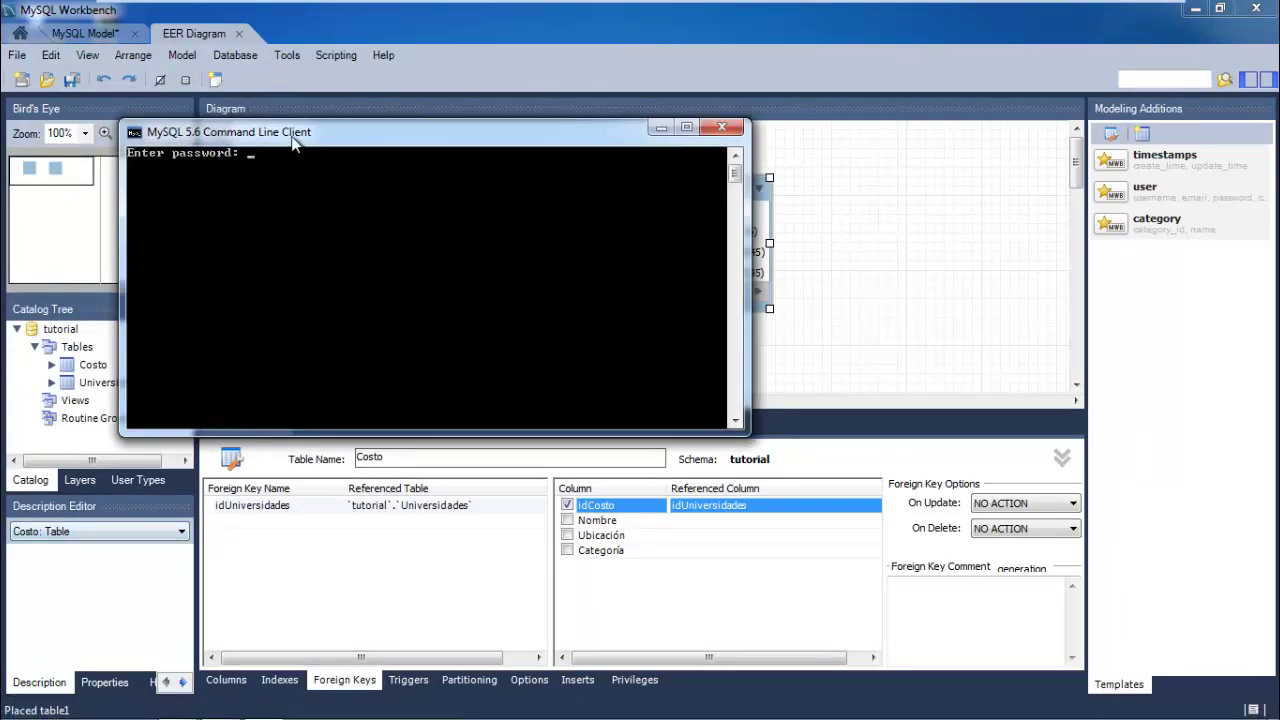
pyautogui.moveTo(292, 140); pyautogui.dragTo(531, 149)
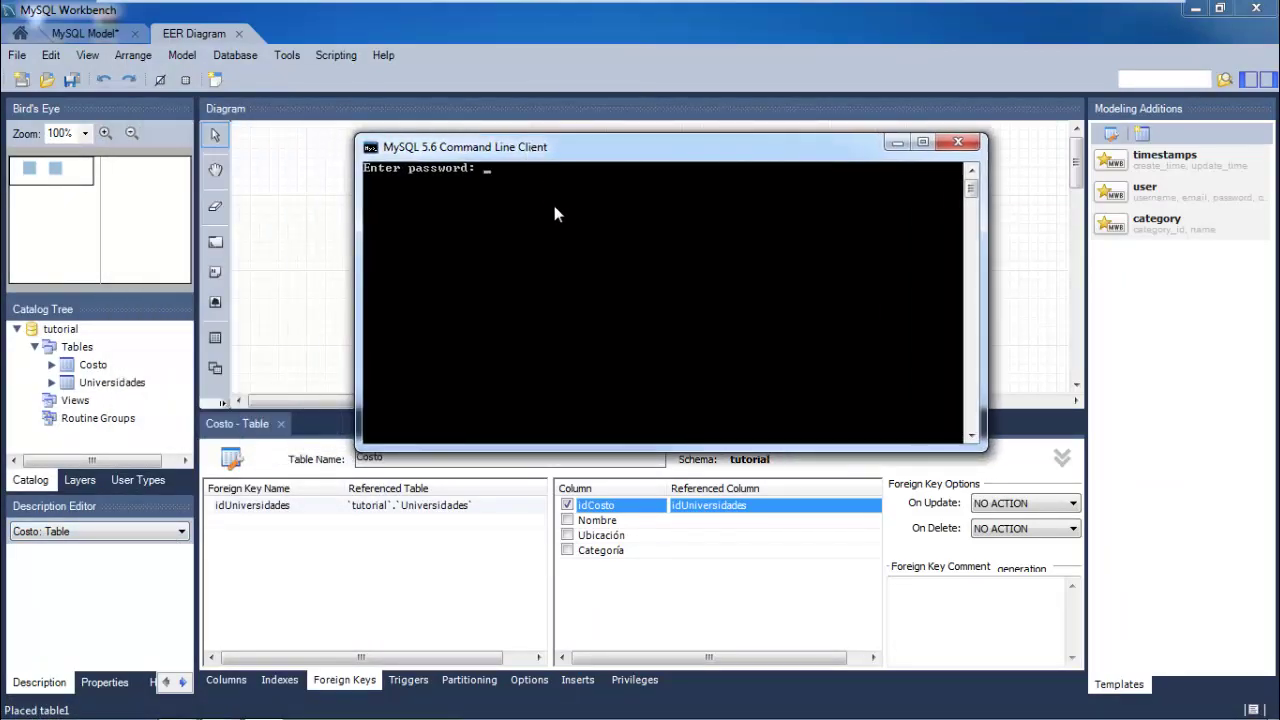
pyautogui.write('********')
pyautogui.press('Return')
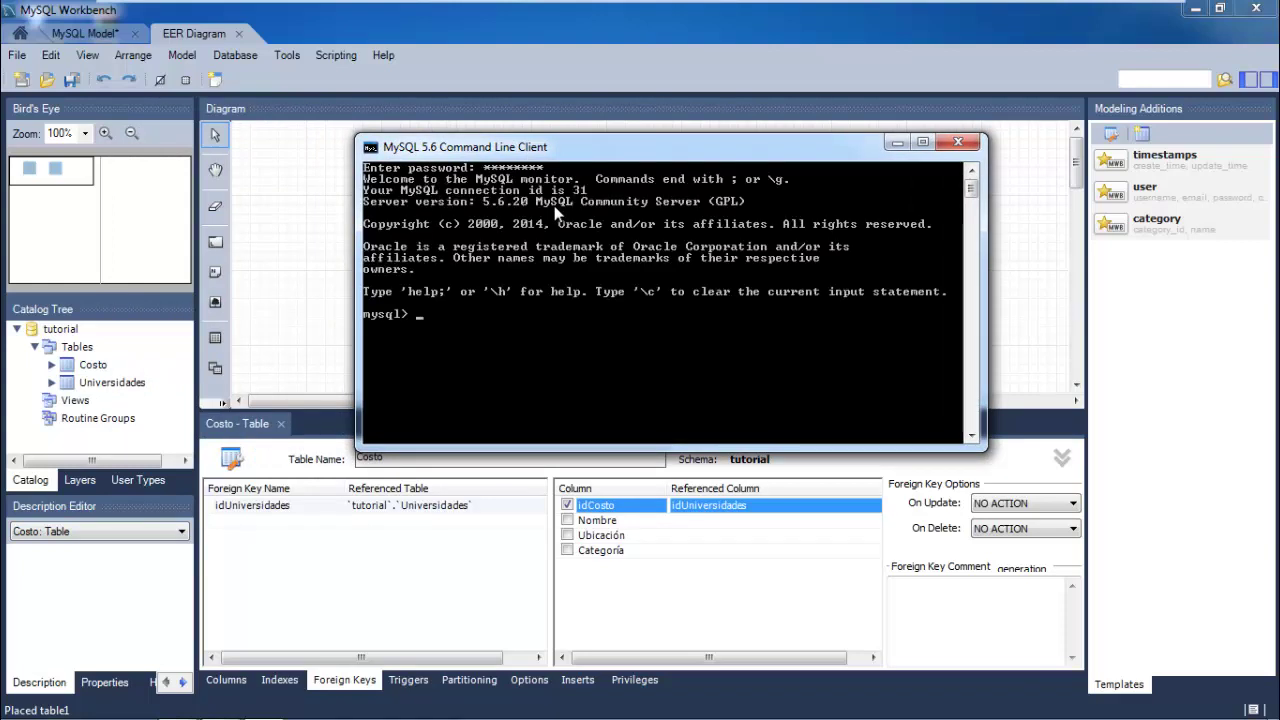
# List the server's databases with "show databases;" and select the new schema with "use tutorial"
pyautogui.write('show databases;')
pyautogui.press('Return')
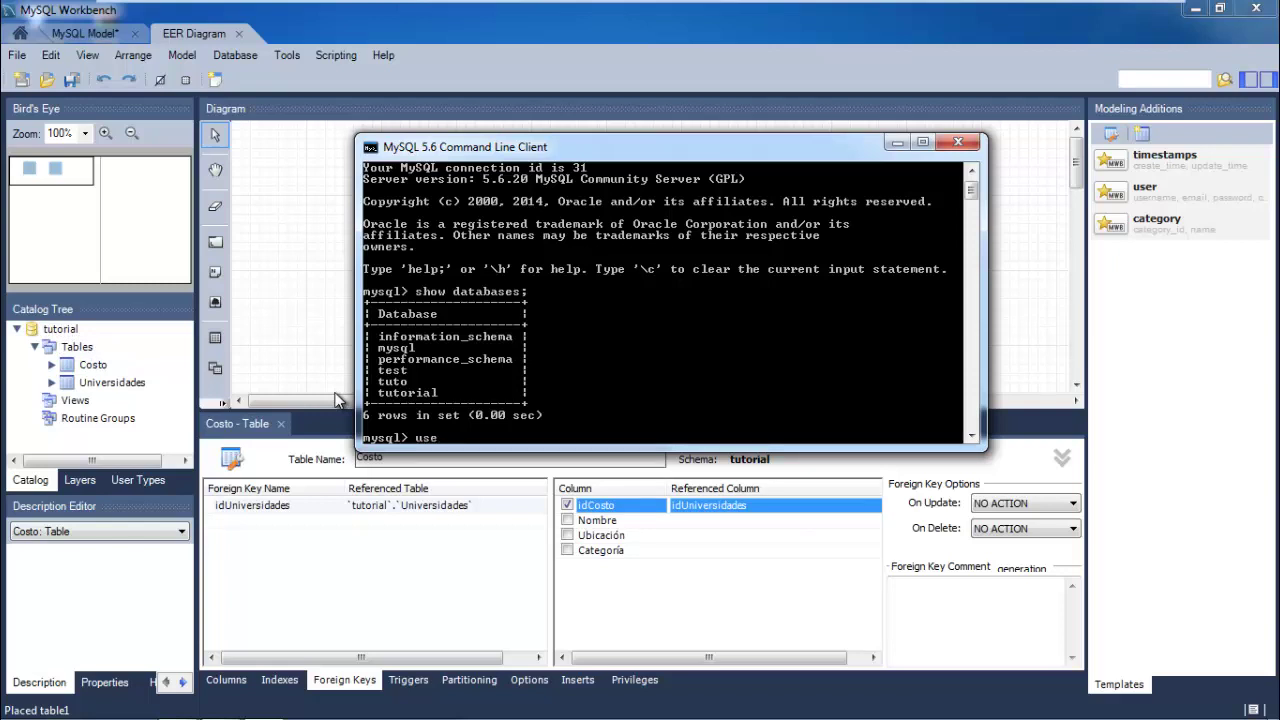
pyautogui.write('utorial')
pyautogui.press('Return')
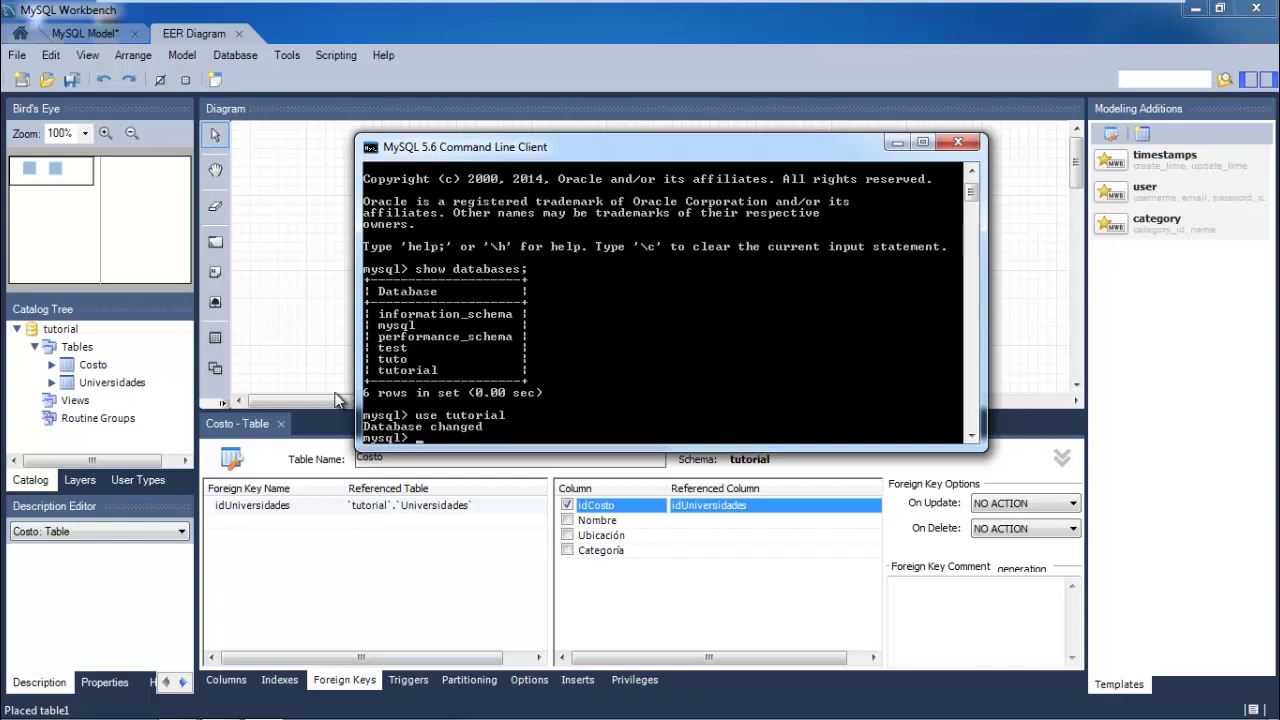
# List the tables of the tutorial database with "show tables from tutorial;"
pyautogui.write('show tables')
pyautogui.press('BackSpace')
pyautogui.press('BackSpace')
pyautogui.write('s from tutorial')
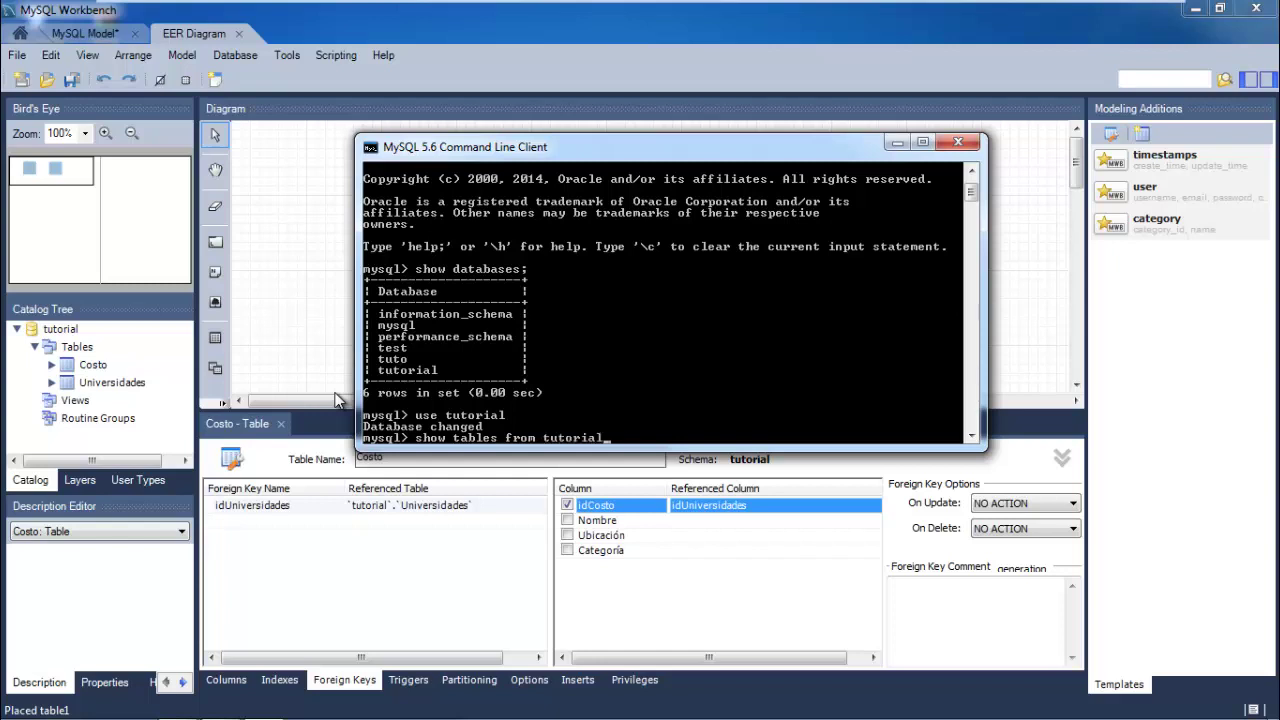
pyautogui.press('Return')
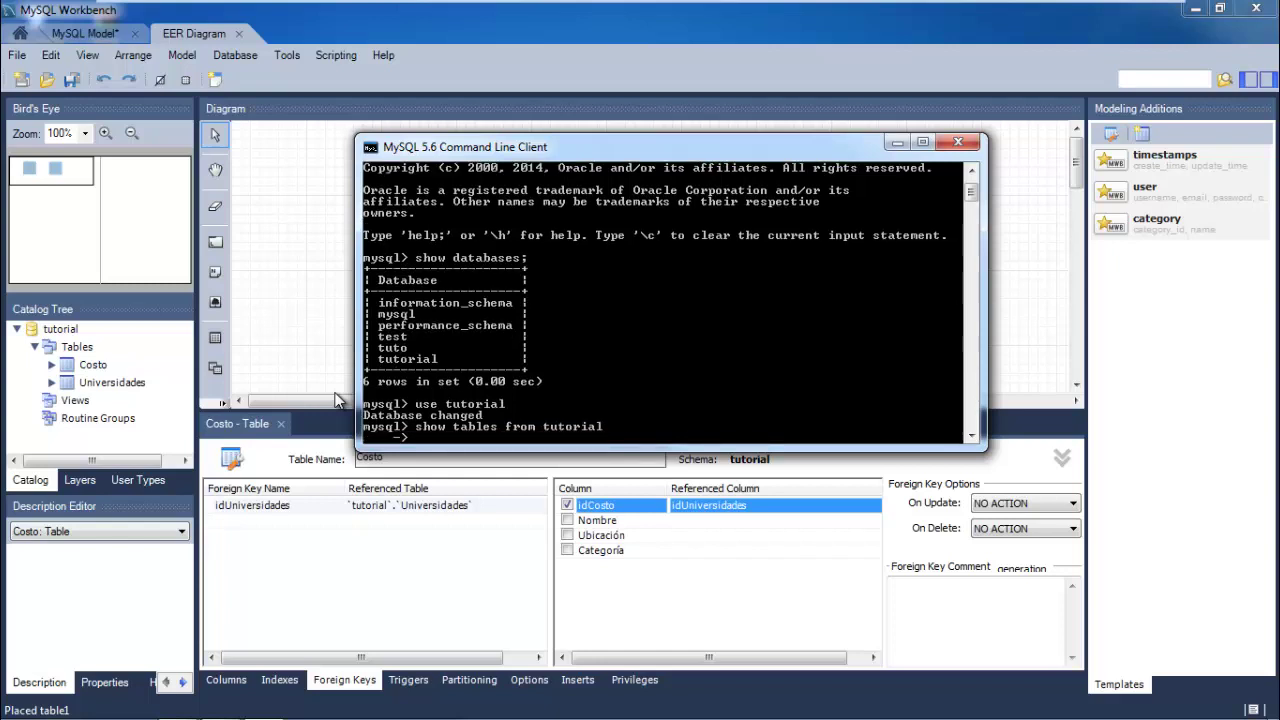
pyautogui.write(';')
pyautogui.press('Return')
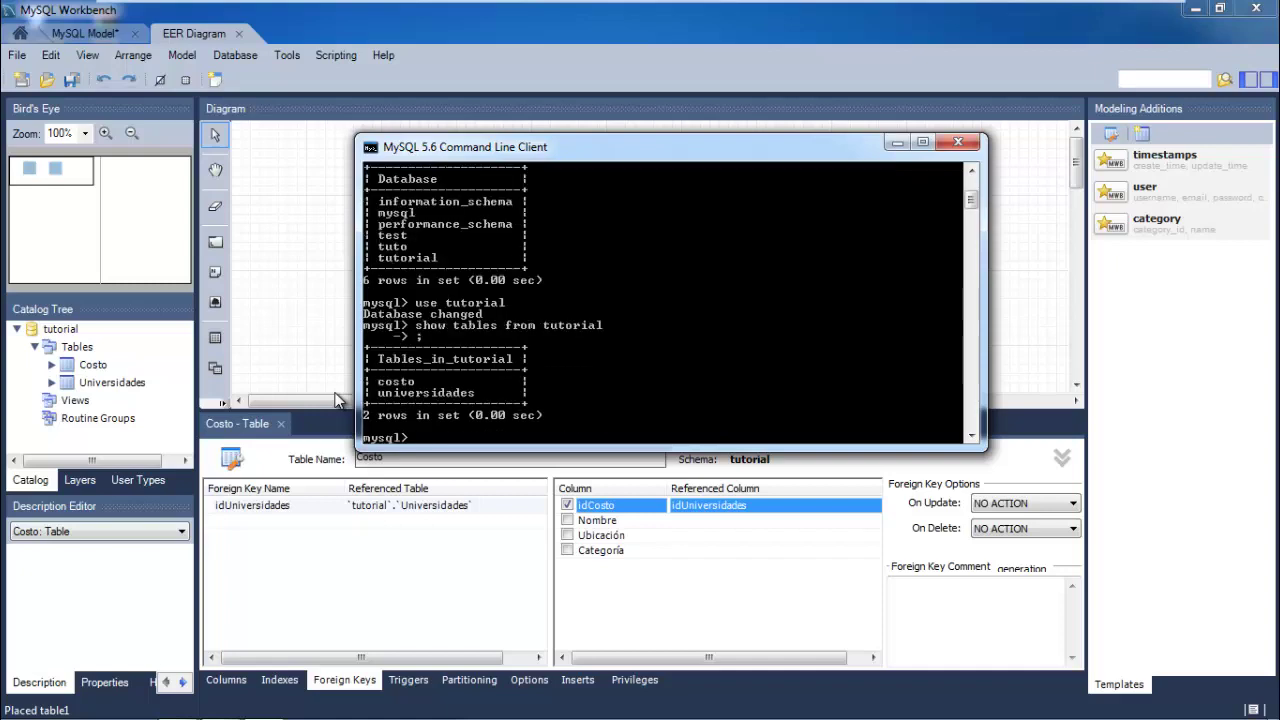
# Move the console aside to uncover the diagram and query all rows of the table with "Select *from universidades;"
pyautogui.moveTo(594, 152); pyautogui.dragTo(920, 252)
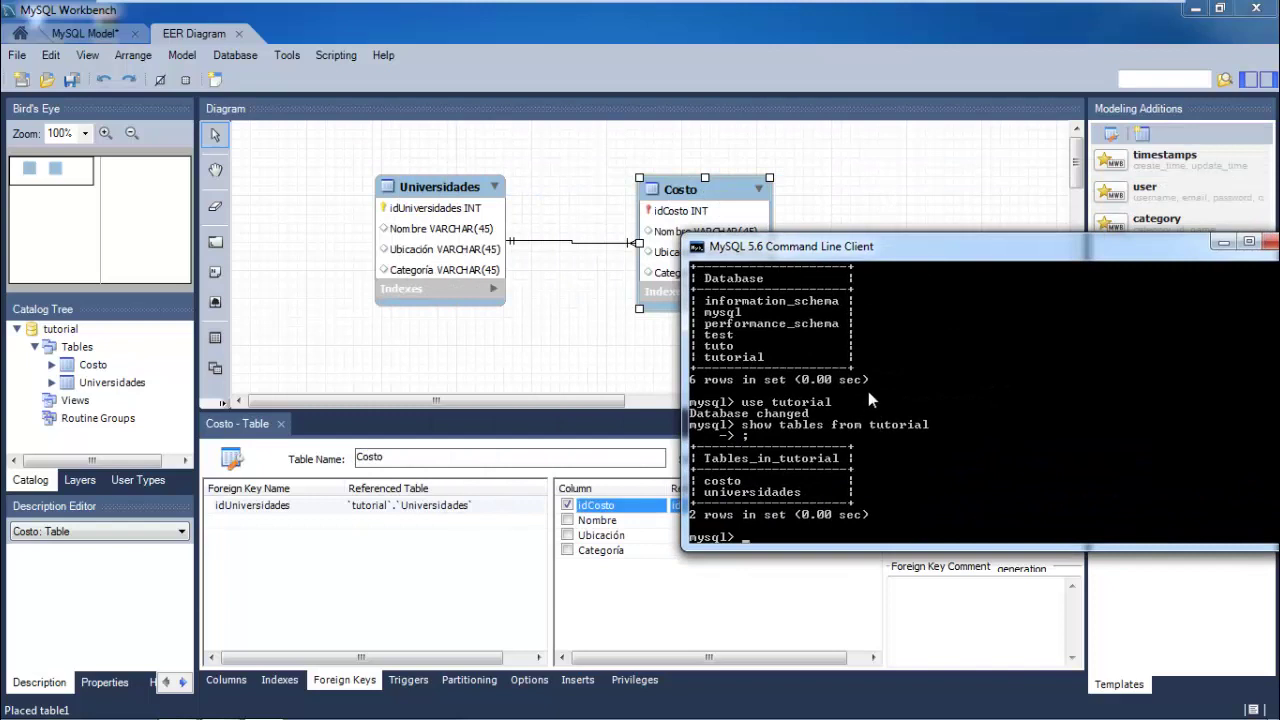
pyautogui.write('Select *from universidades')
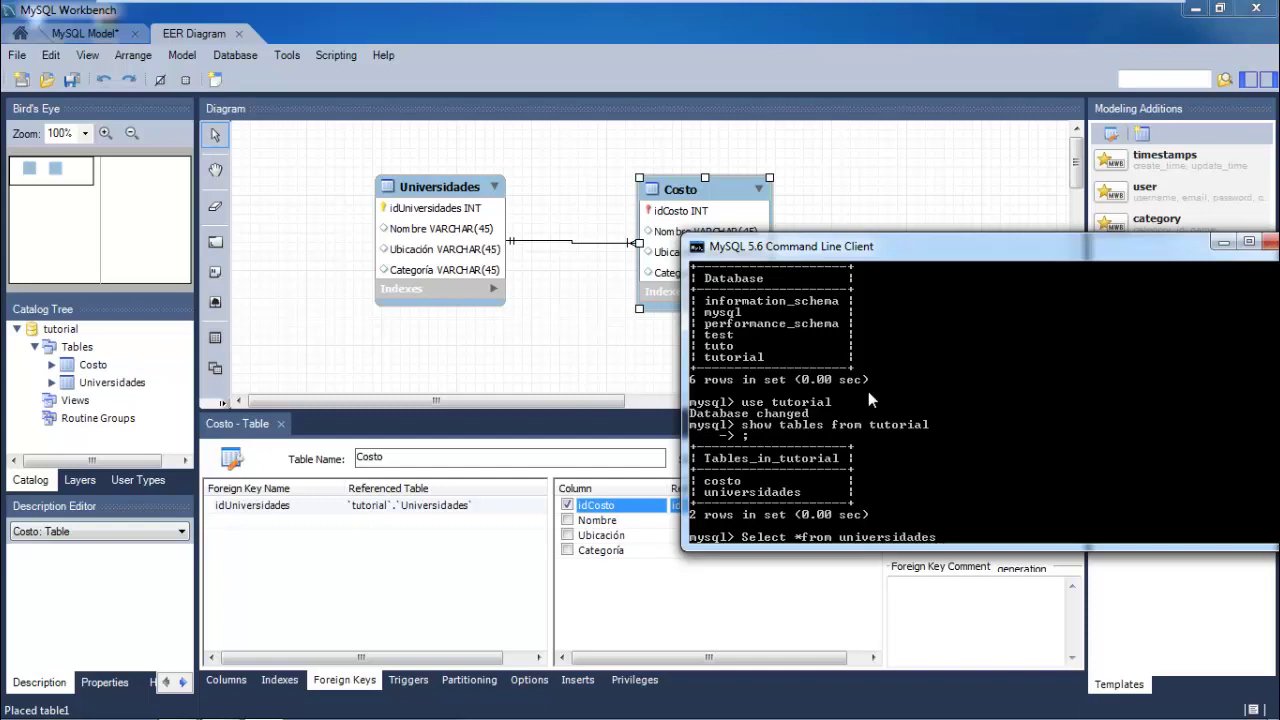
pyautogui.press('Return')
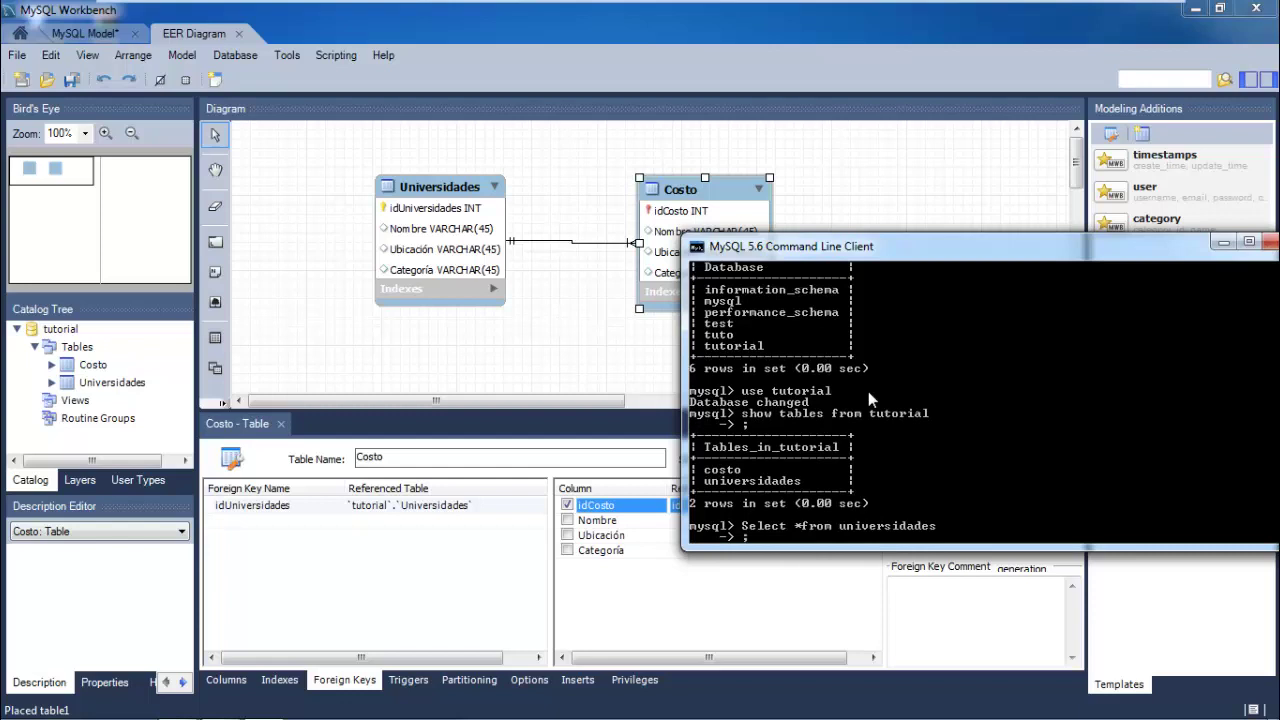
pyautogui.write(';')
pyautogui.press('Return')
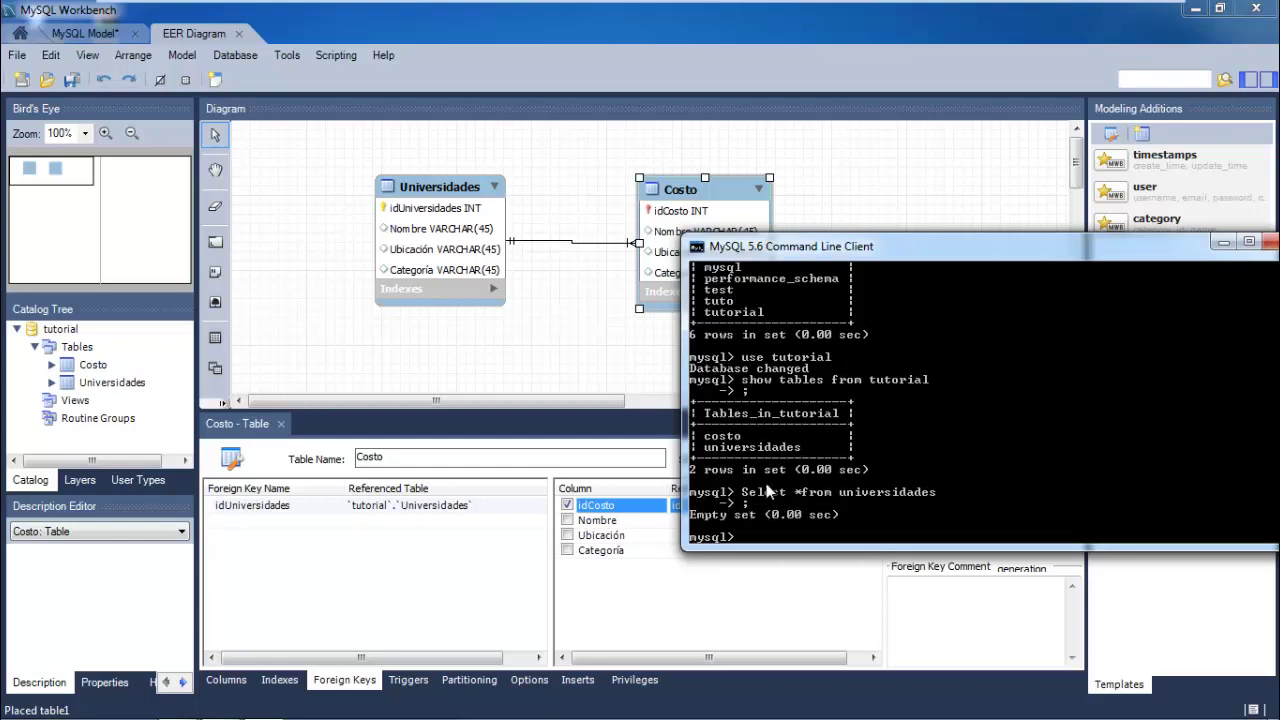
pyautogui.moveTo(1068, 250); pyautogui.dragTo(827, 221)
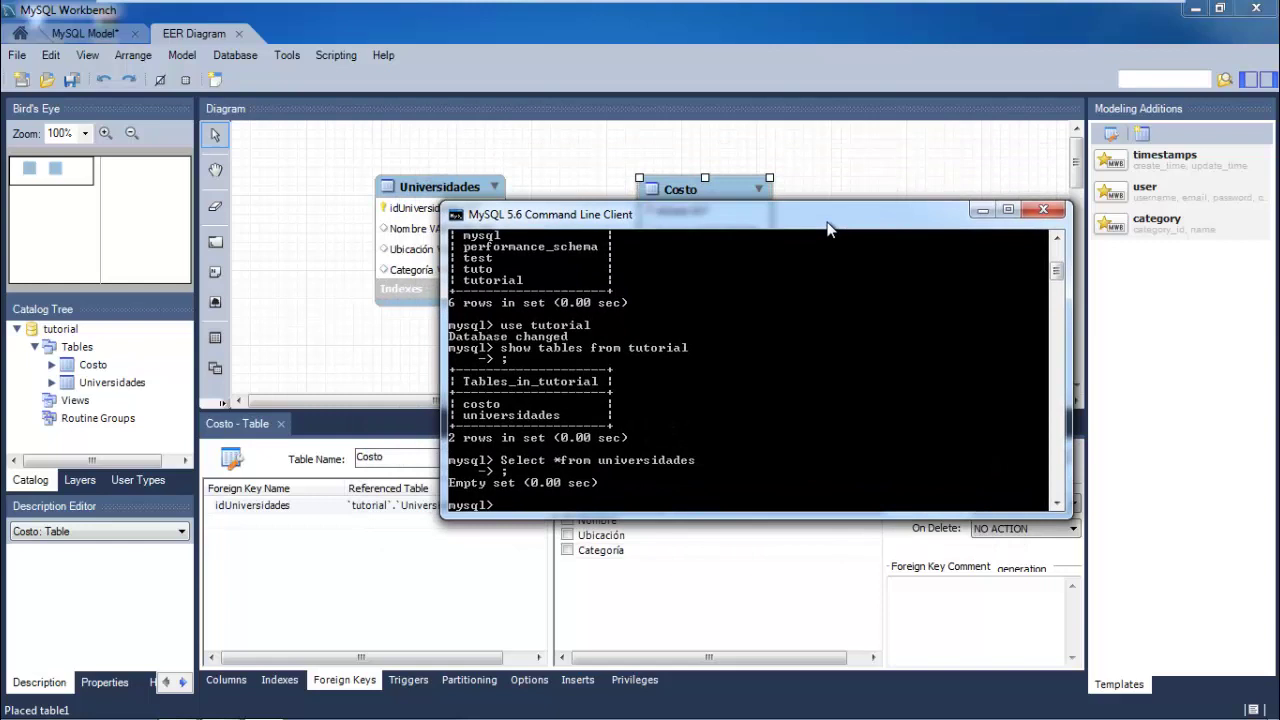